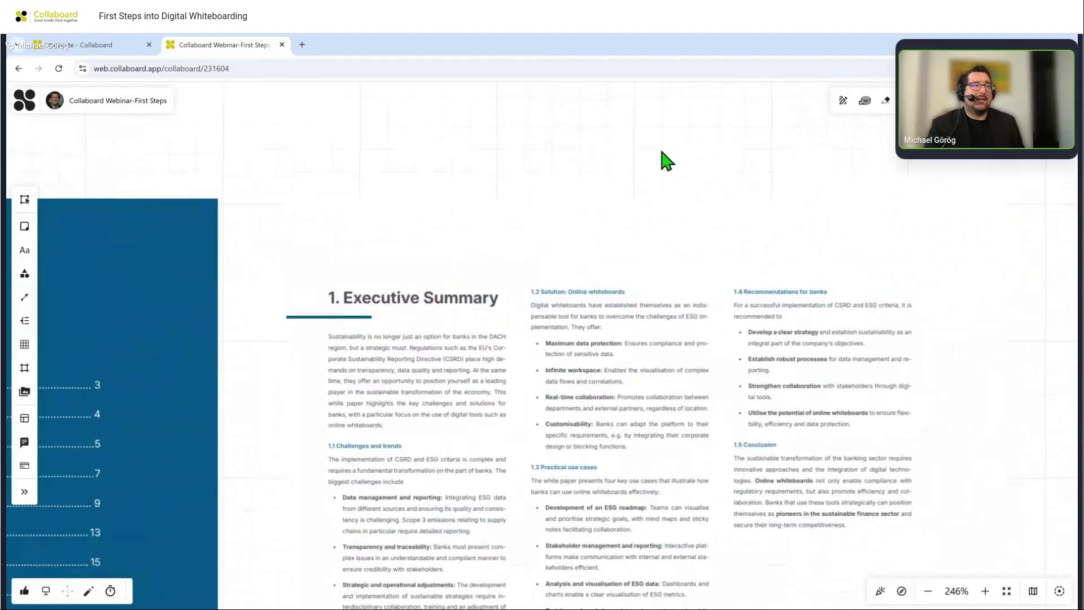
# Highlight the opening lines of the Executive Summary's first paragraph using the orange highlighter at size 5.
pyautogui.click(843, 101)
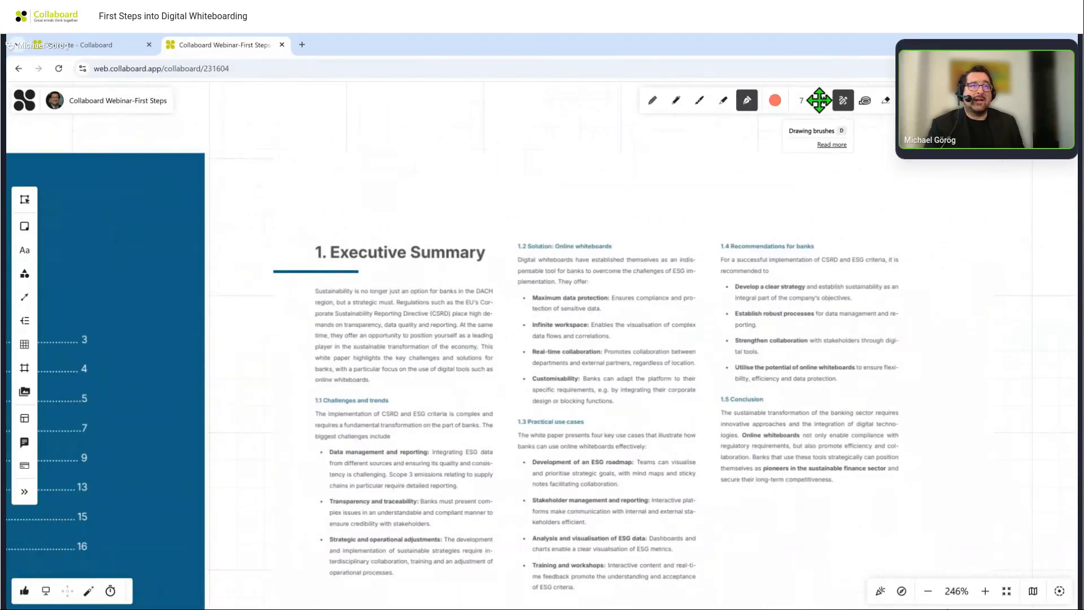
pyautogui.click(724, 102)
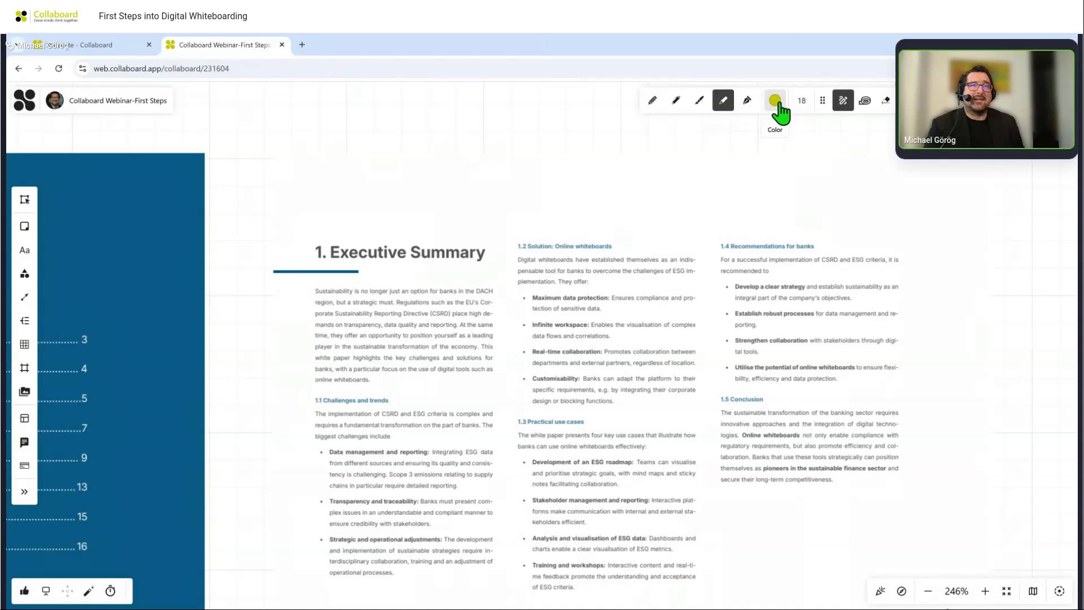
pyautogui.click(801, 101)
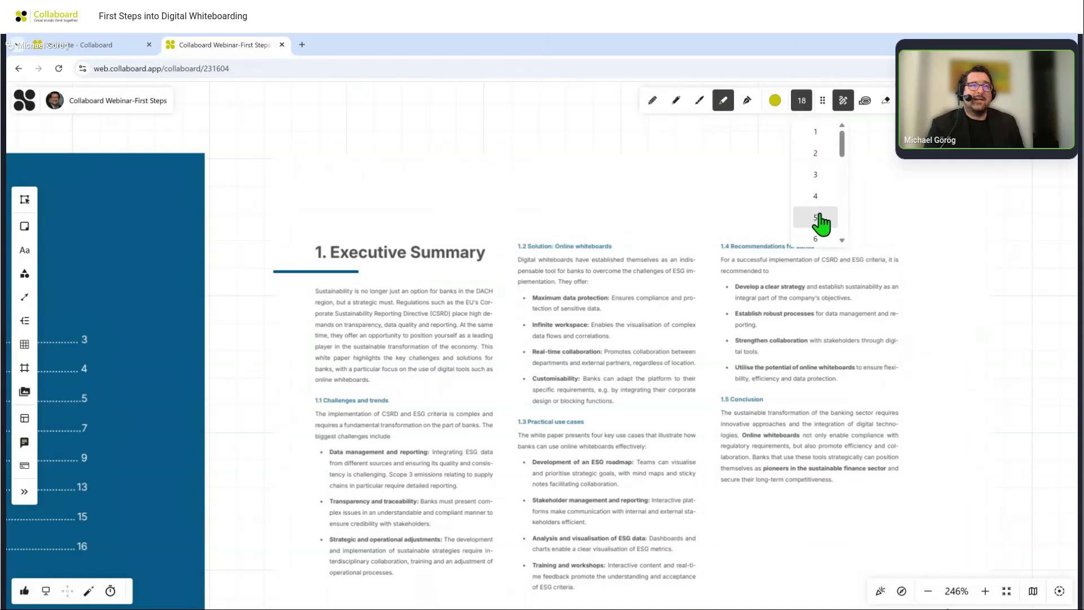
pyautogui.click(816, 217)
pyautogui.click(775, 100)
pyautogui.click(813, 135)
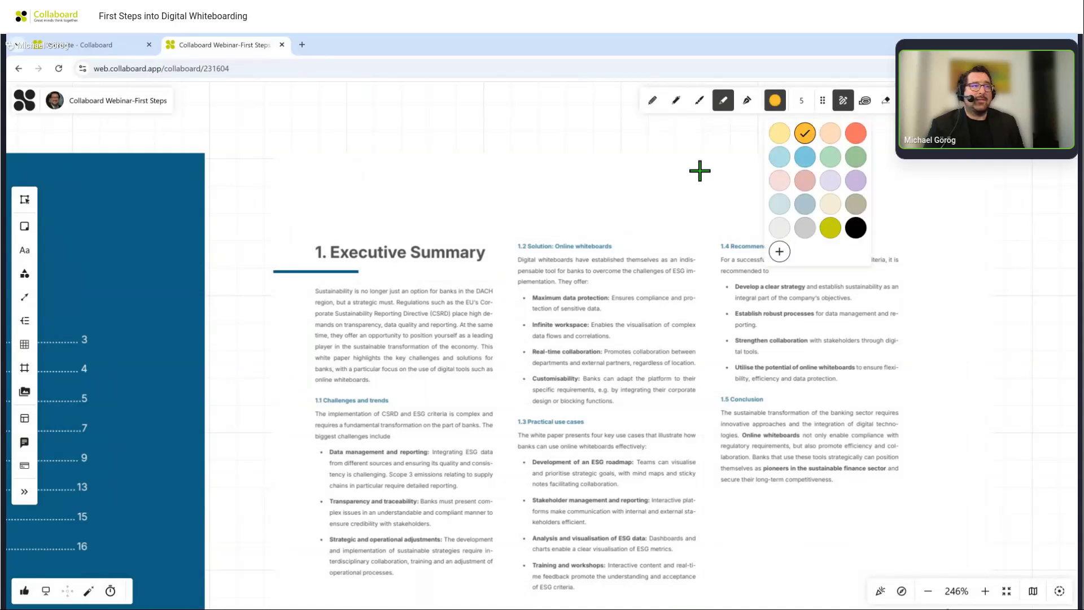
pyautogui.moveTo(299, 292)
pyautogui.mouseDown()
pyautogui.moveTo(446, 288)
pyautogui.moveTo(493, 290)
pyautogui.moveTo(307, 302)
pyautogui.moveTo(493, 303)
pyautogui.mouseUp()
pyautogui.moveTo(305, 315); pyautogui.dragTo(500, 313)
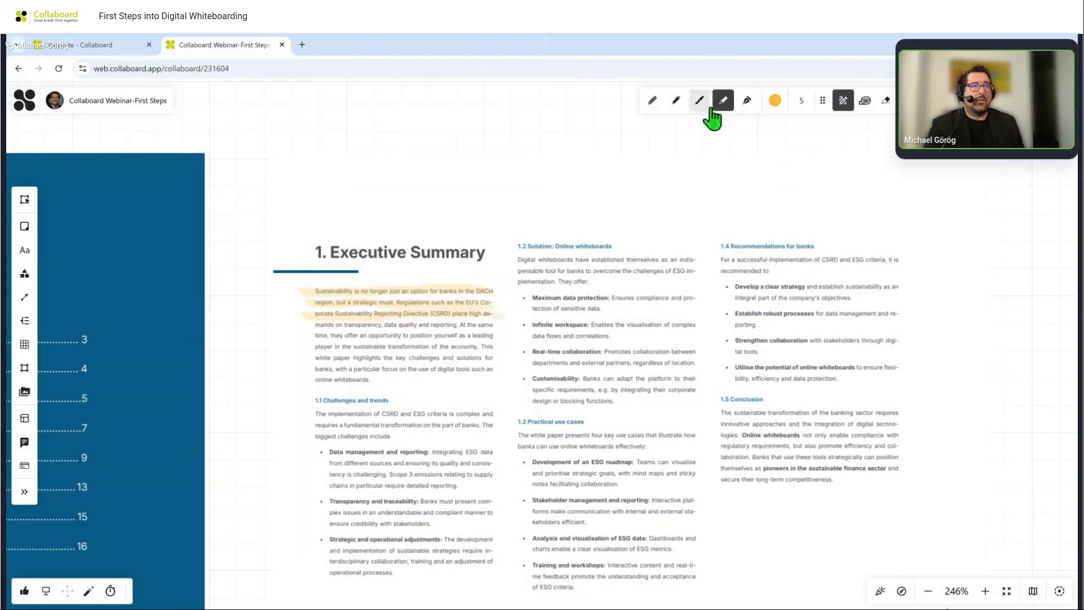
# Circle the "1.4 Recommendations for banks" heading with the red size 7 pen and end drawing.
pyautogui.click(746, 104)
pyautogui.moveTo(807, 206)
pyautogui.mouseDown()
pyautogui.moveTo(695, 232)
pyautogui.moveTo(839, 213)
pyautogui.moveTo(802, 208)
pyautogui.mouseUp()
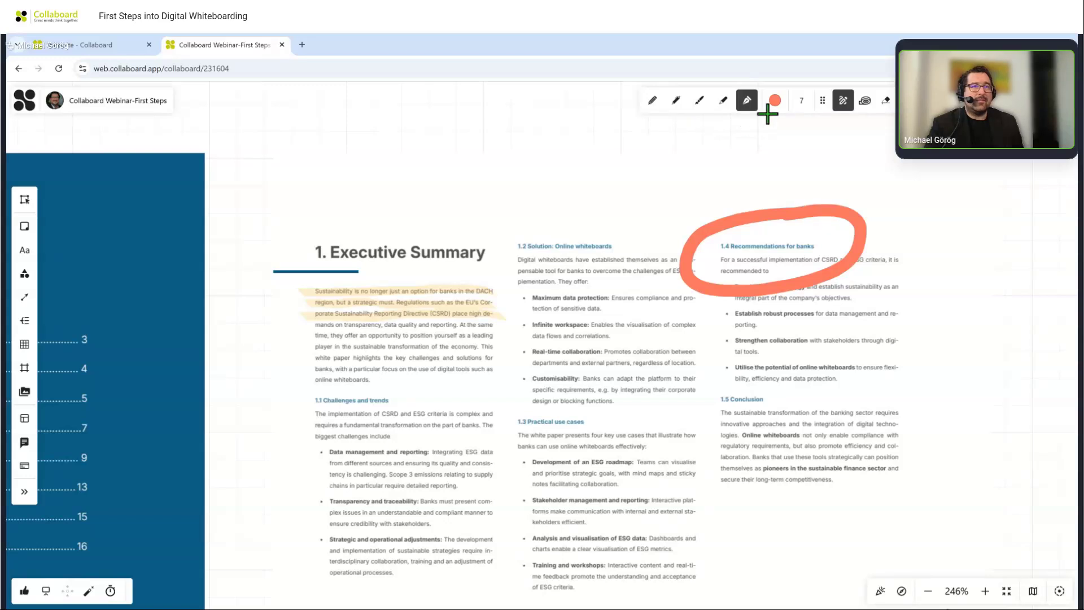
pyautogui.click(842, 100)
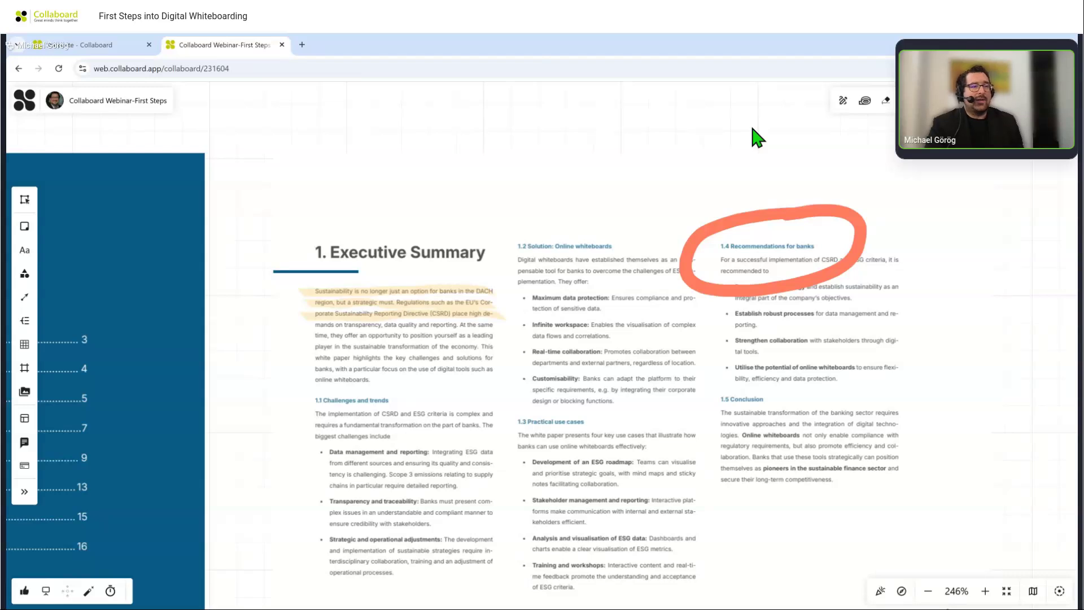
# Place a comment at section 1.3 of the Executive Summary page and post a mention of the colleague with ": Check this out".
pyautogui.scroll(-2, 748, 128)
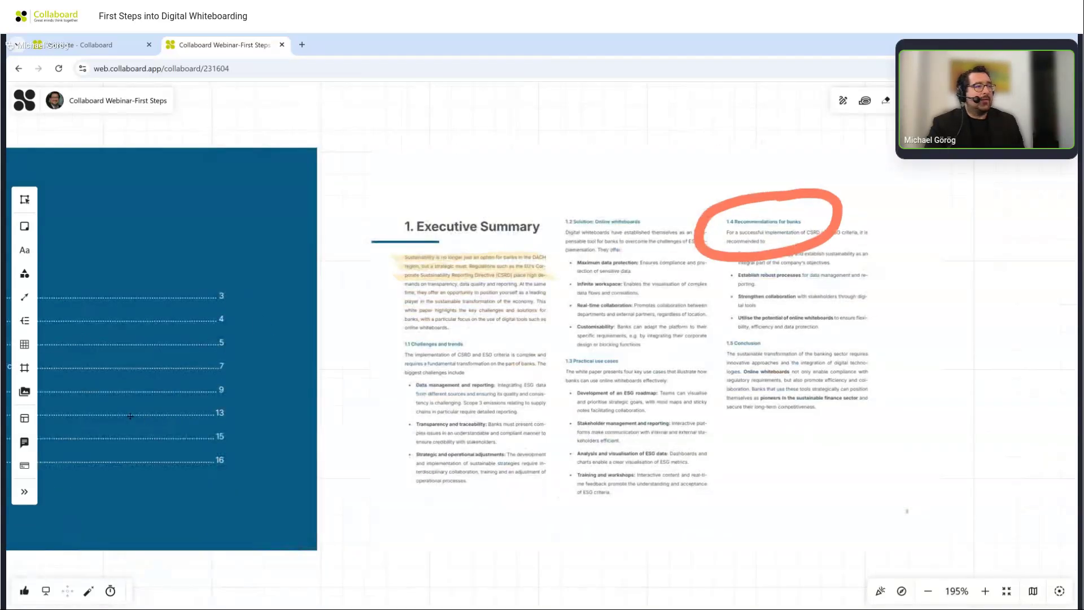
pyautogui.click(32, 442)
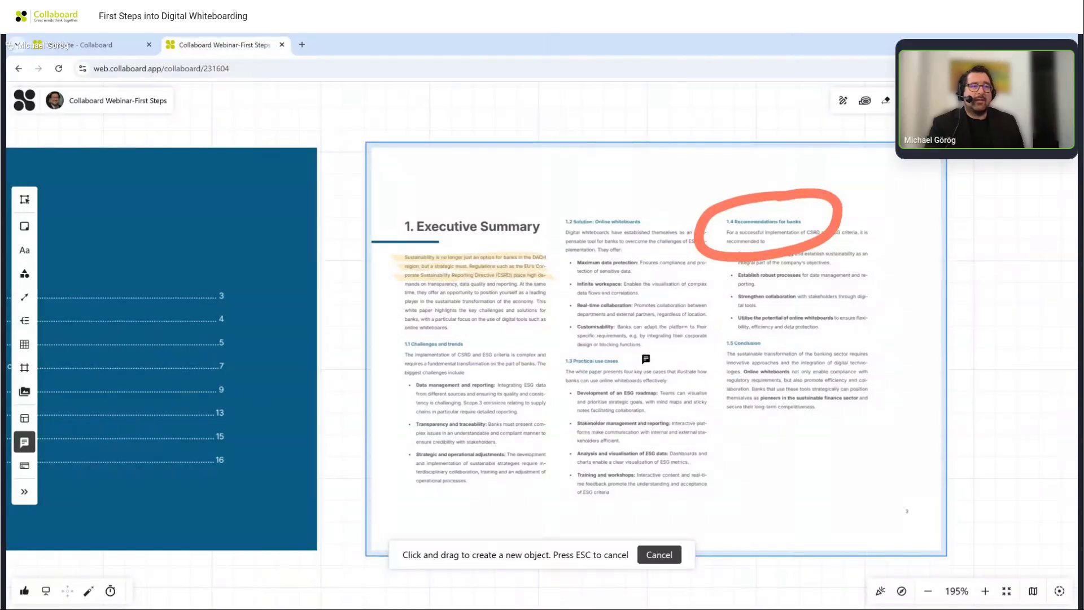
pyautogui.click(648, 368)
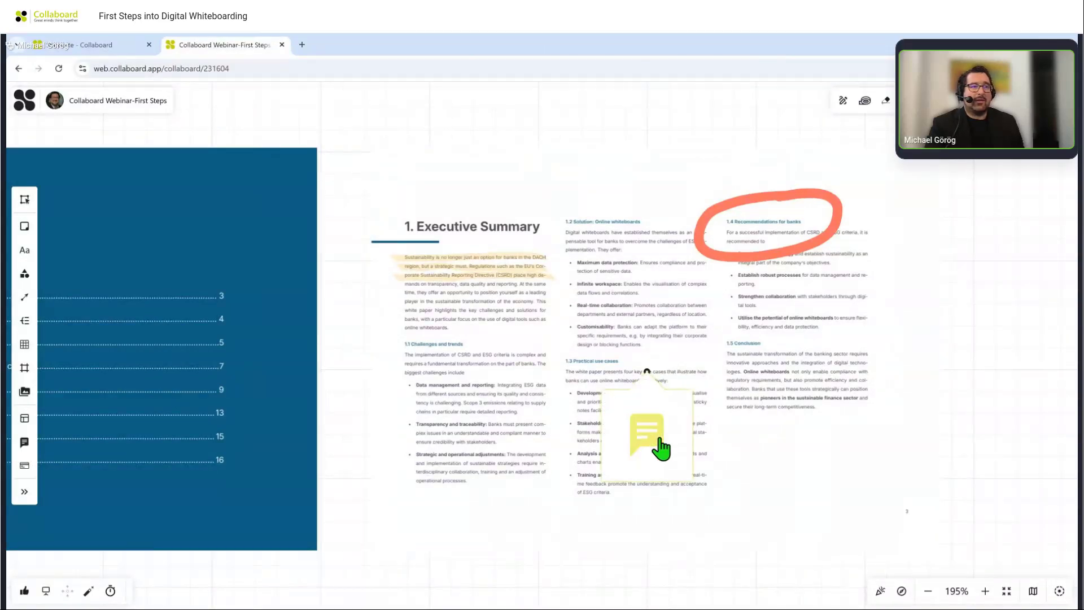
pyautogui.click(874, 308)
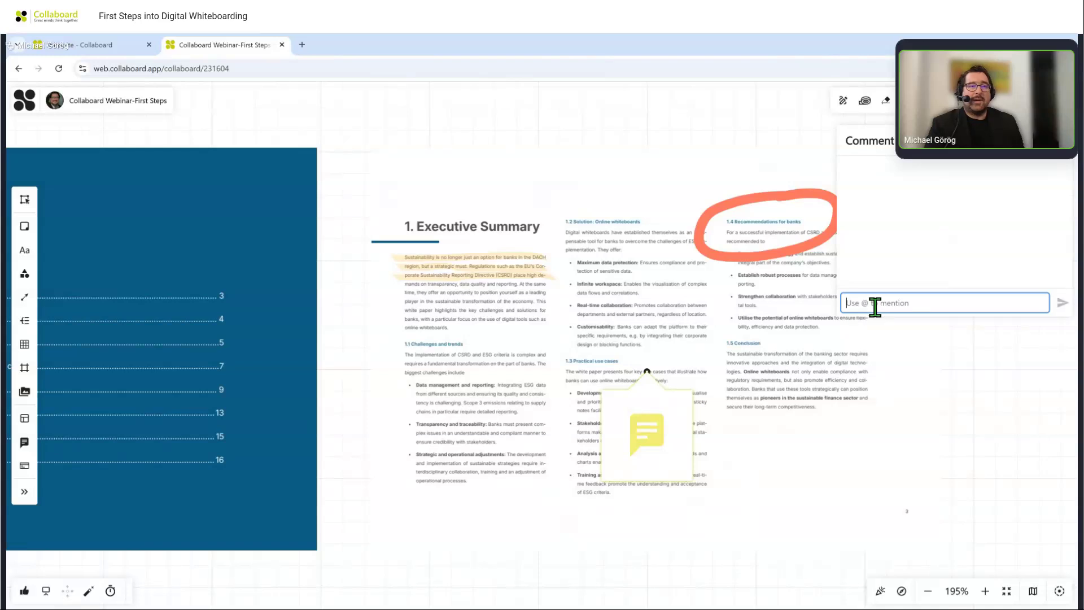
pyautogui.write('@')
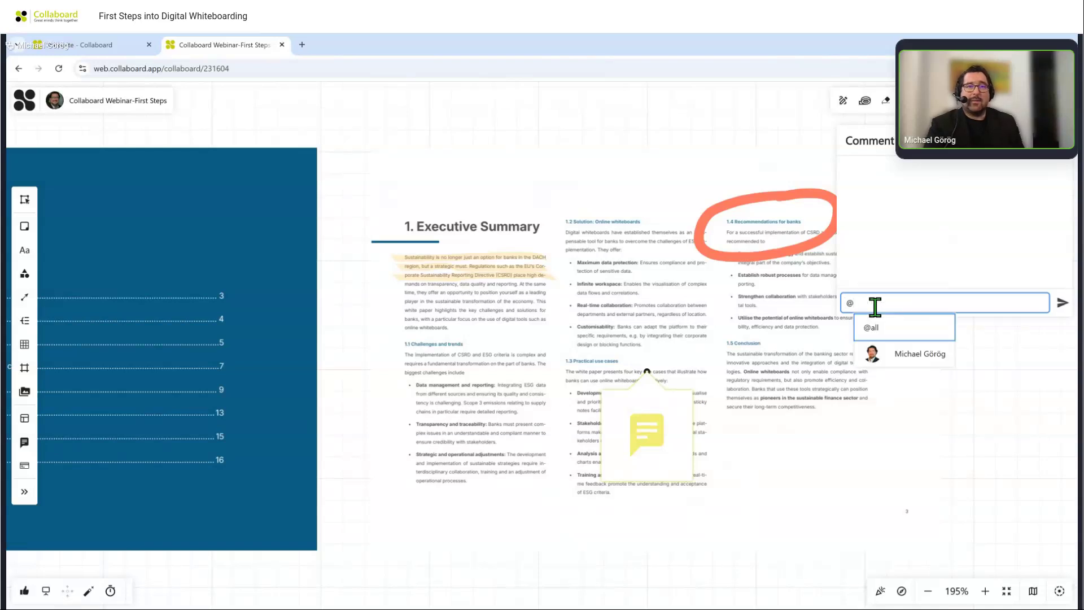
pyautogui.click(901, 355)
pyautogui.write(': Check this out')
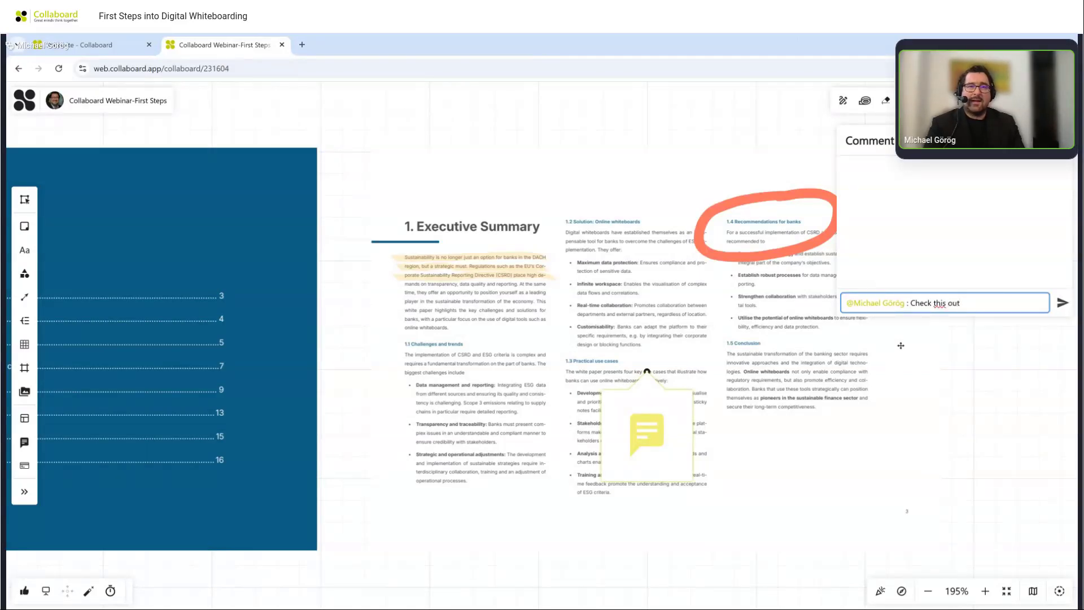
pyautogui.press('Return')
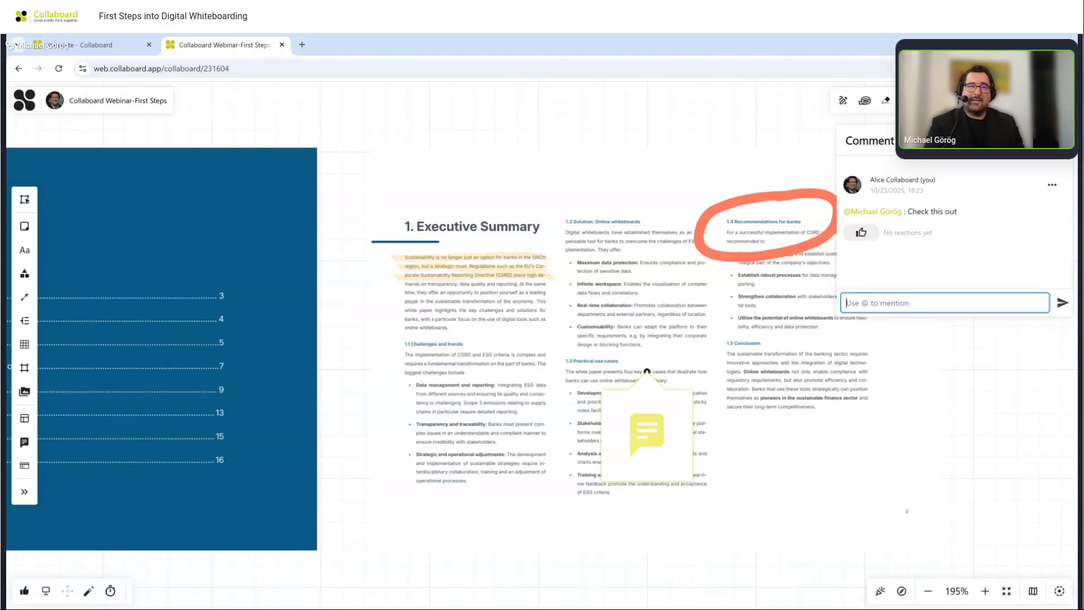
# Reply "Thanks I will" in the same comment thread and close it.
pyautogui.write('Thank')
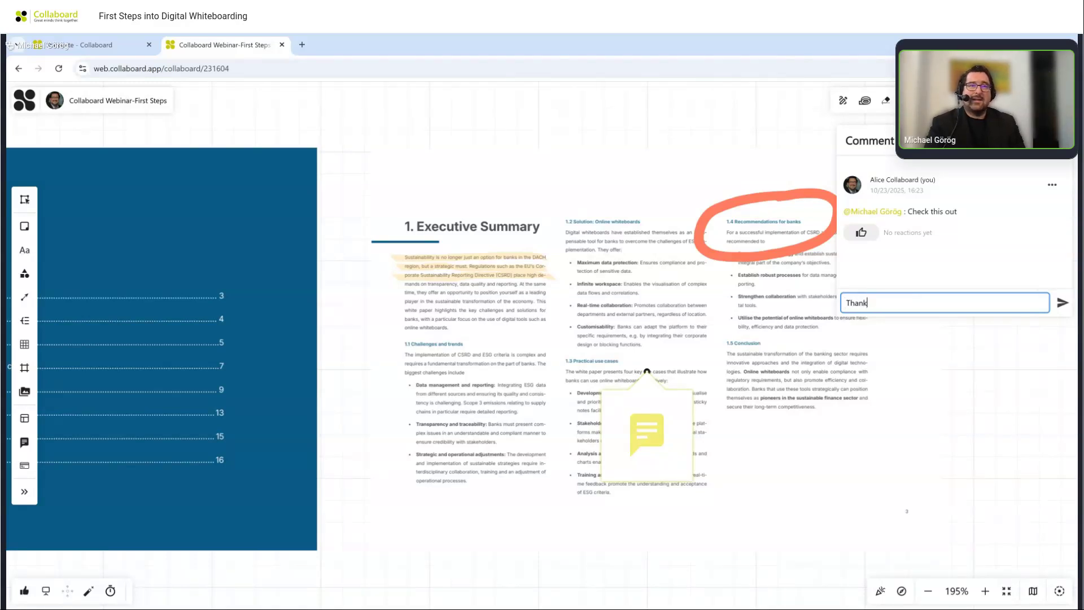
pyautogui.write('s I will')
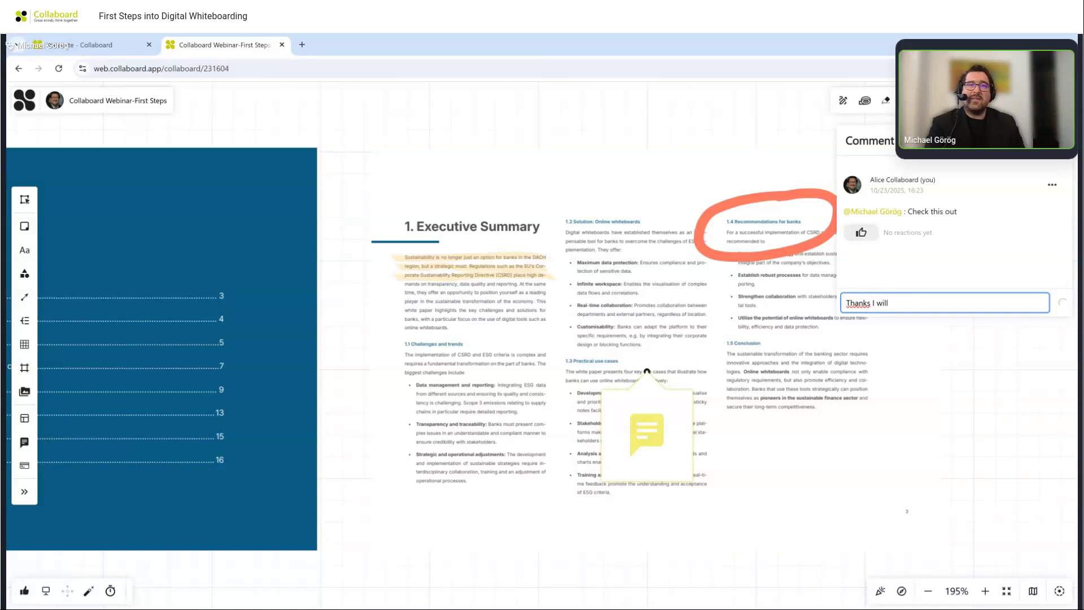
pyautogui.press('Return')
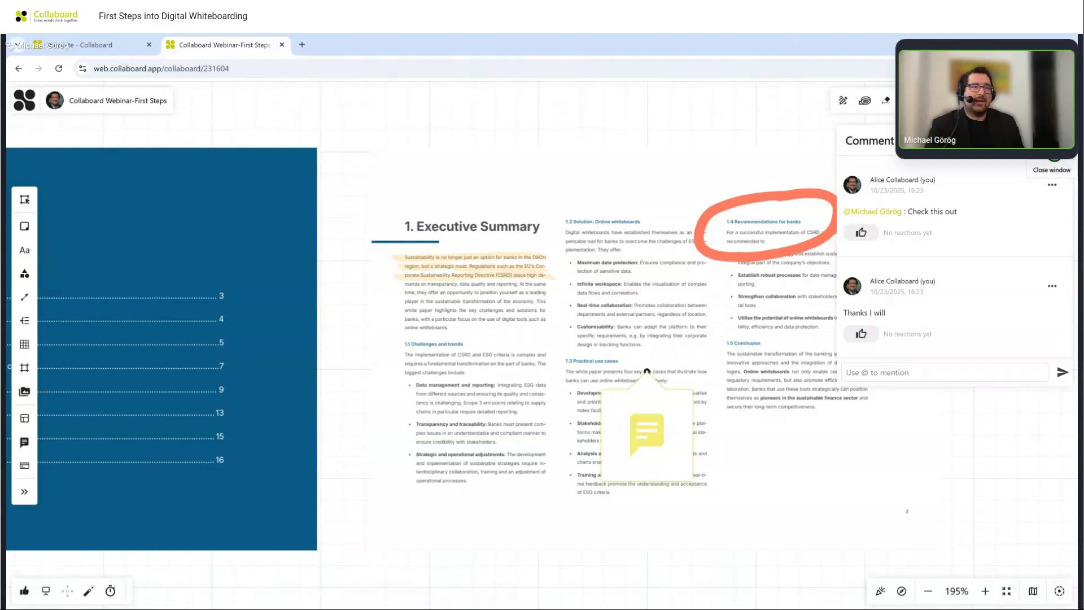
pyautogui.click(1053, 156)
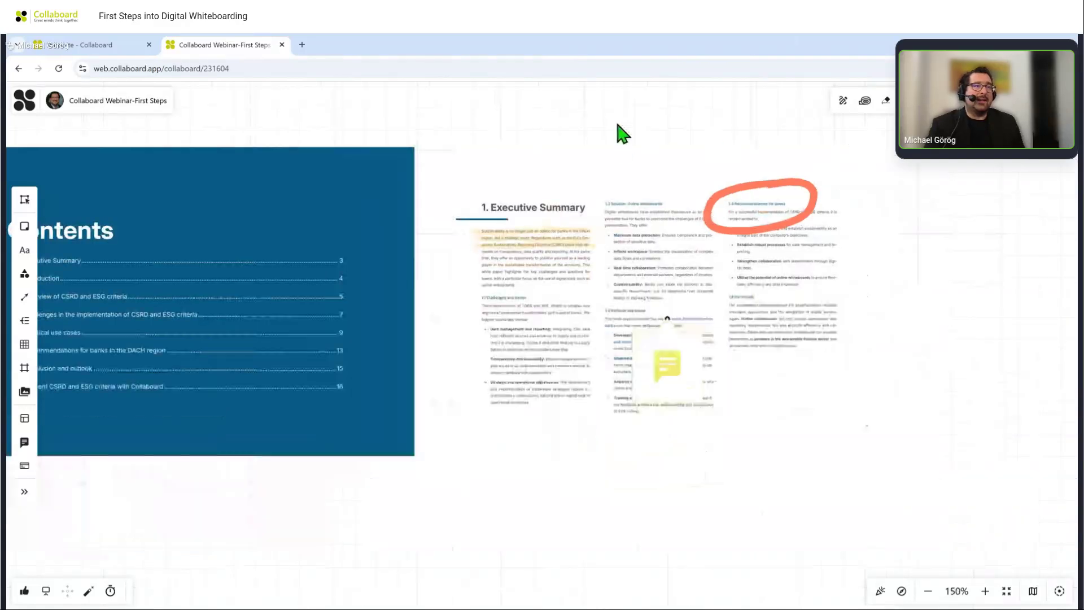
# Look over the actions available for the banking document shown at page 8 and return to the "Specific functions – documents" frame.
pyautogui.scroll(-4, 616, 127)
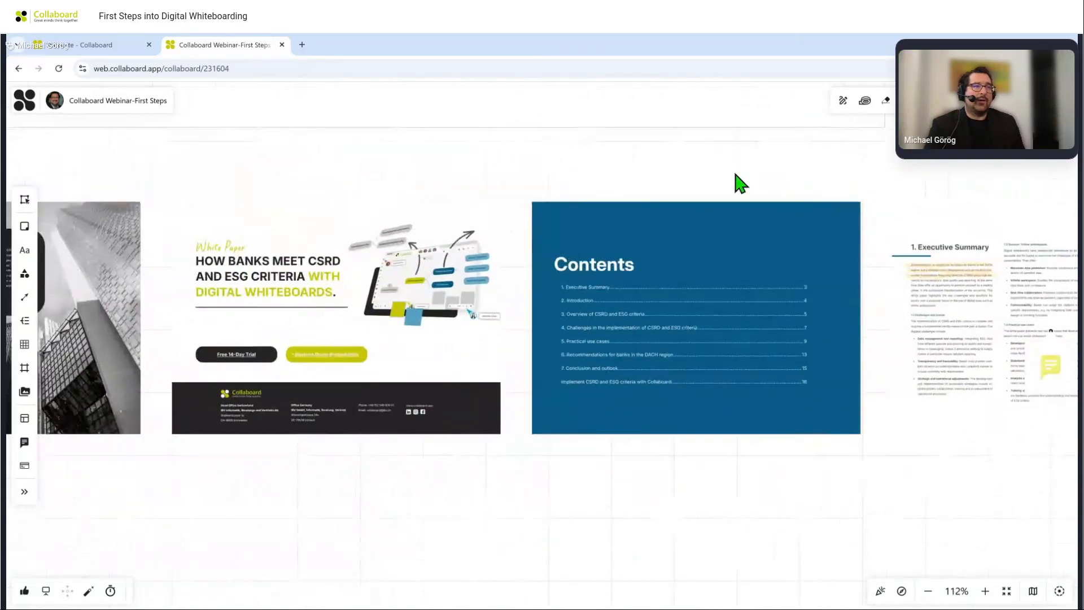
pyautogui.moveTo(706, 175); pyautogui.dragTo(967, 164)
pyautogui.moveTo(601, 148); pyautogui.dragTo(728, 135)
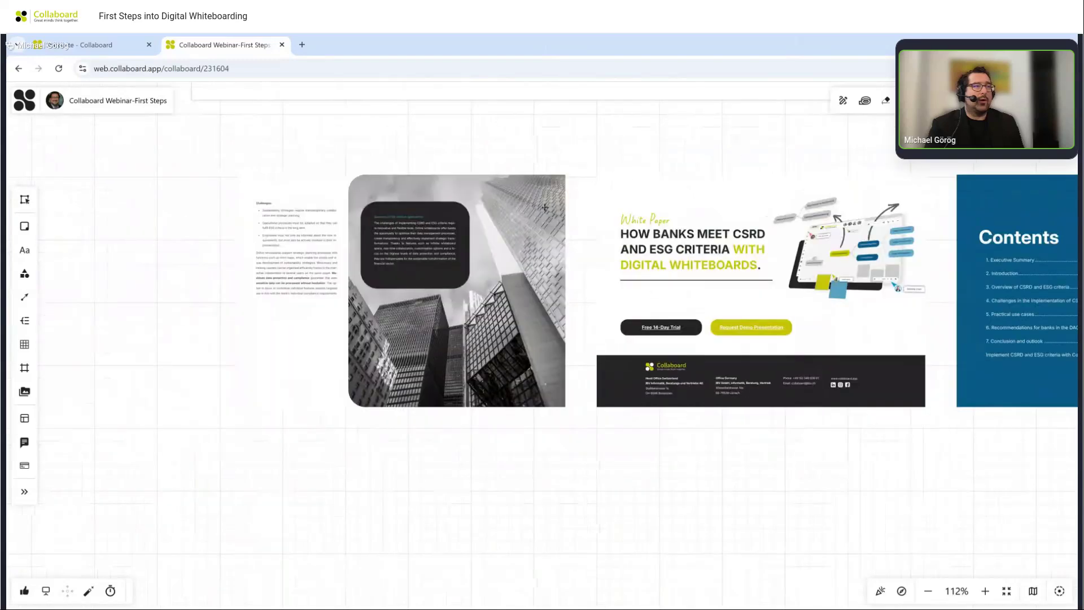
pyautogui.click(475, 224)
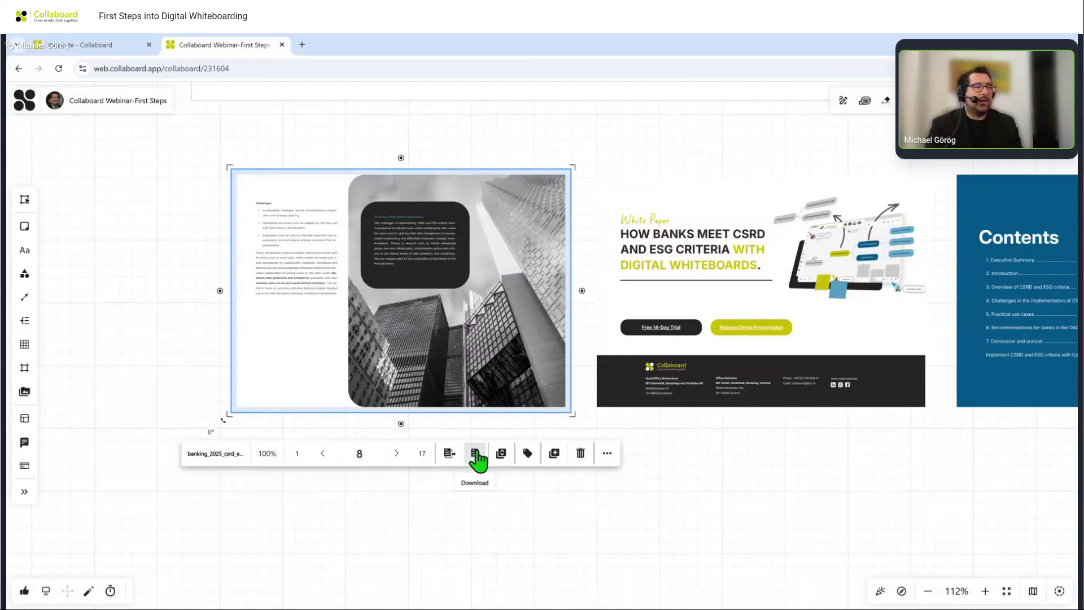
pyautogui.click(503, 485)
pyautogui.scroll(-5, 502, 470)
pyautogui.moveTo(574, 286); pyautogui.dragTo(542, 543)
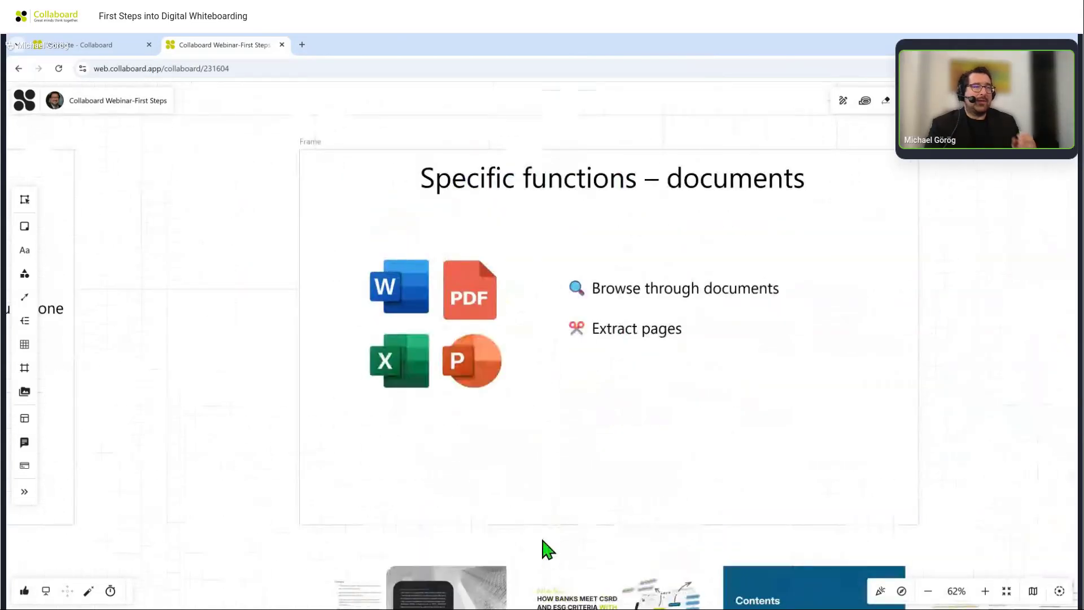
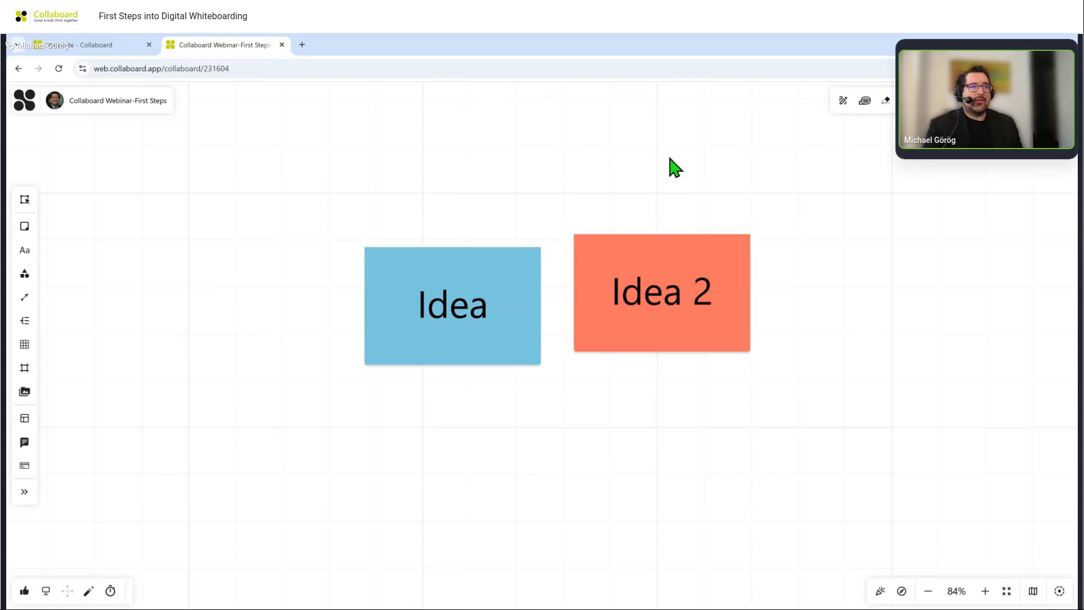
# Add a blank red sticky note below the "Idea" and "Idea 2" notes, and delete all three notes.
pyautogui.click(24, 230)
pyautogui.click(489, 450)
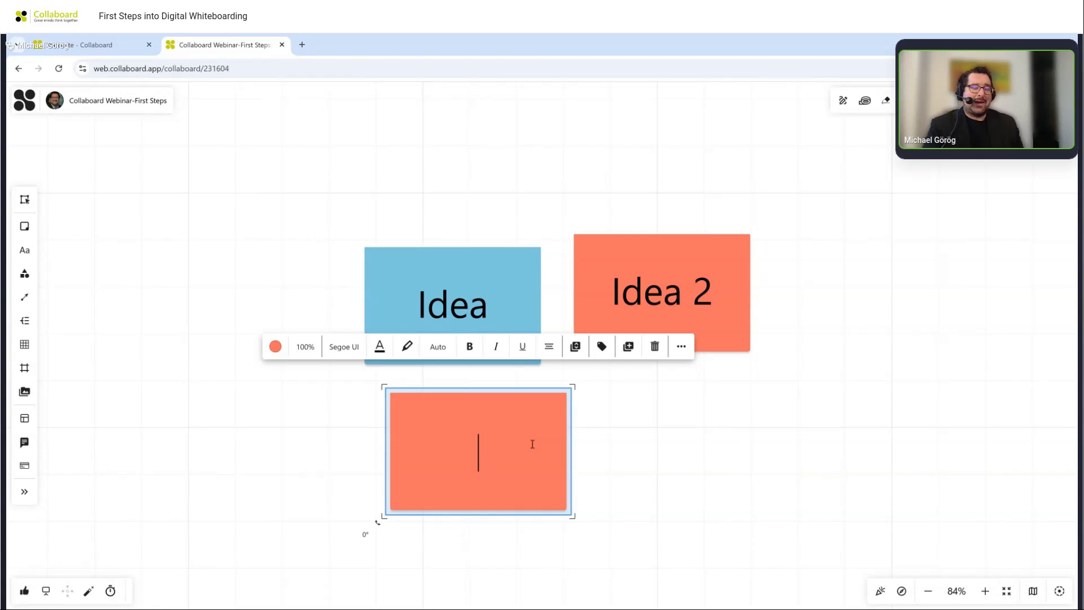
pyautogui.scroll(-2, 690, 444)
pyautogui.scroll(-2, 691, 446)
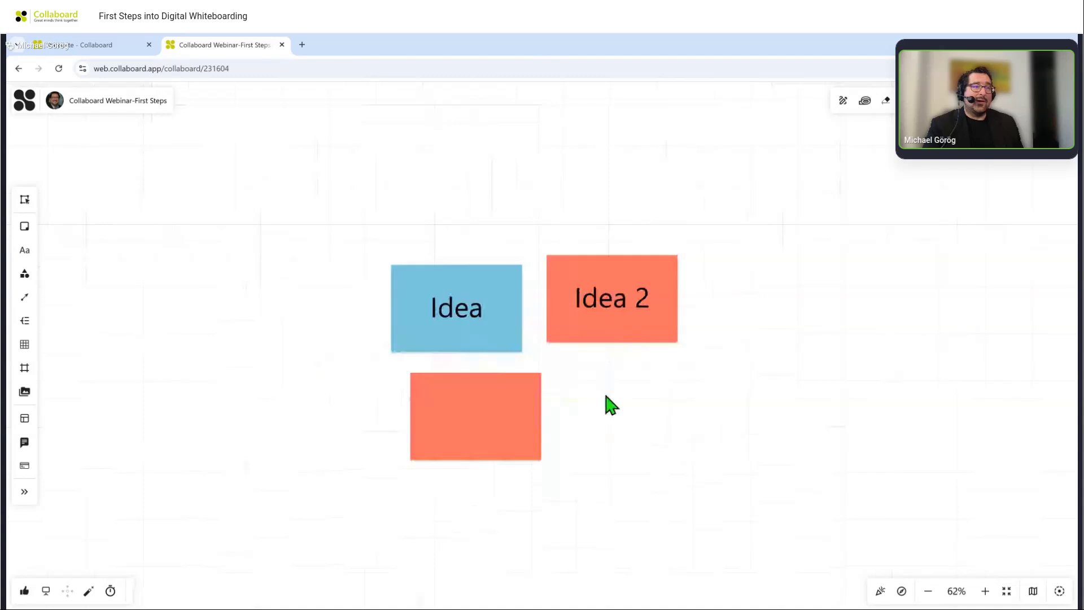
pyautogui.moveTo(366, 229); pyautogui.dragTo(638, 446)
pyautogui.press('Delete')
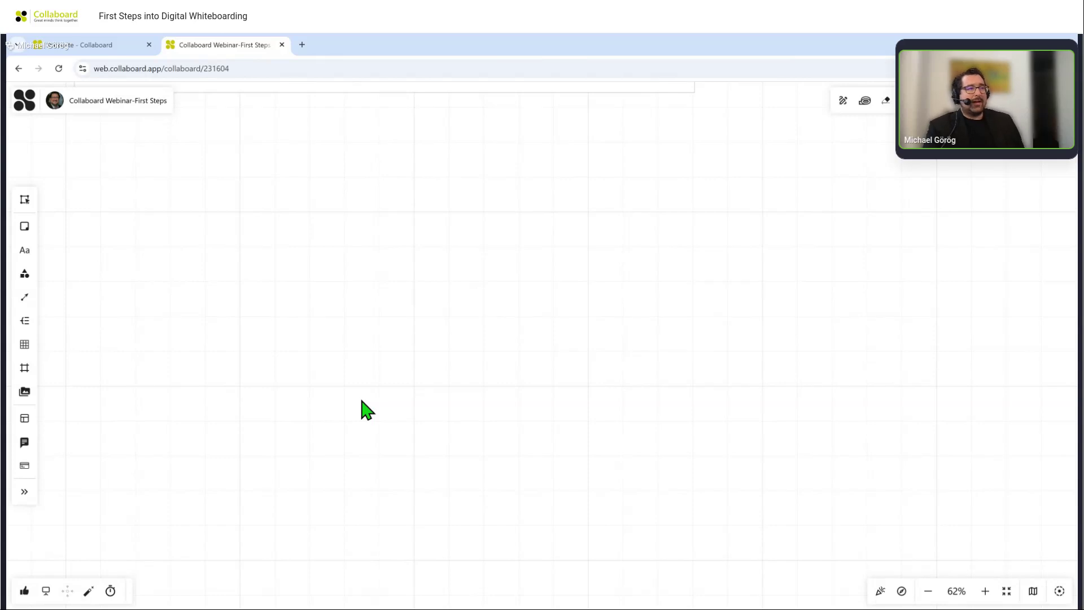
# Search the templates for "brainstorming" and add the "Brainstorming and prioritizing" template to the project.
pyautogui.scroll(-5, 218, 442)
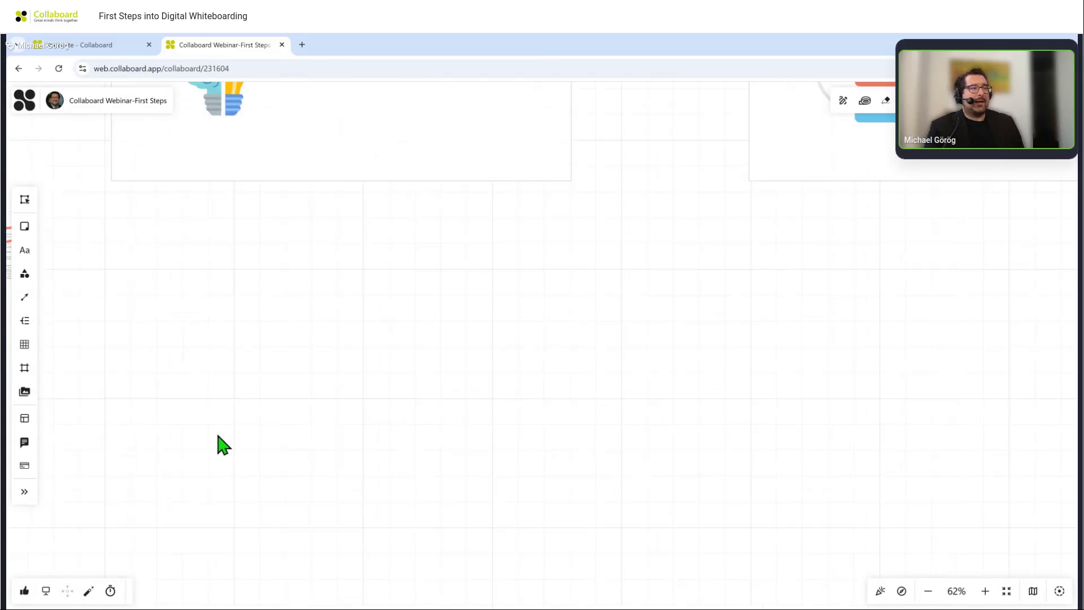
pyautogui.click(24, 418)
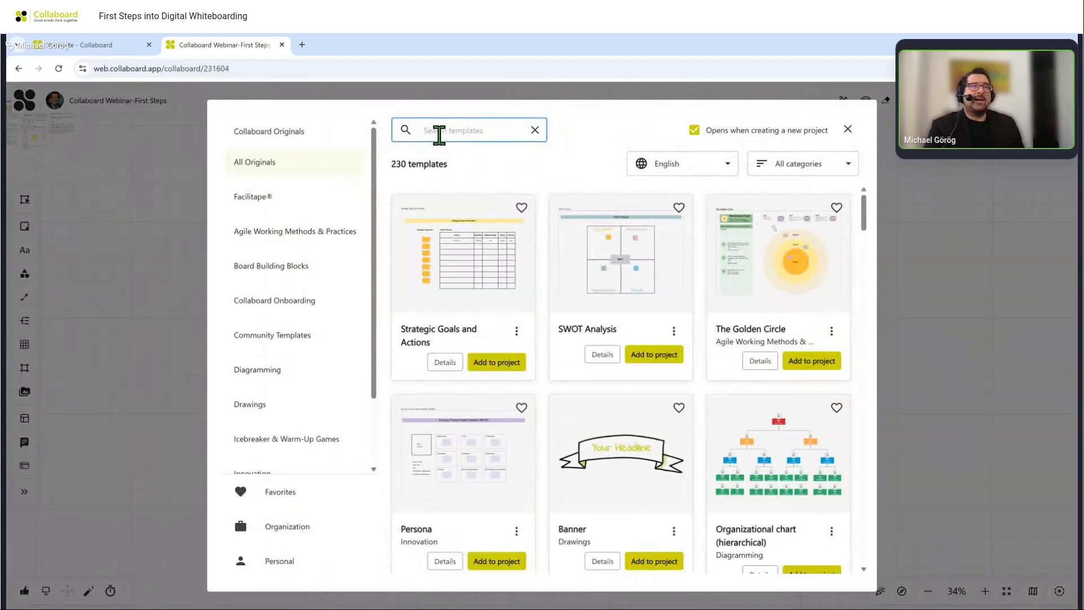
pyautogui.write('brainstorming')
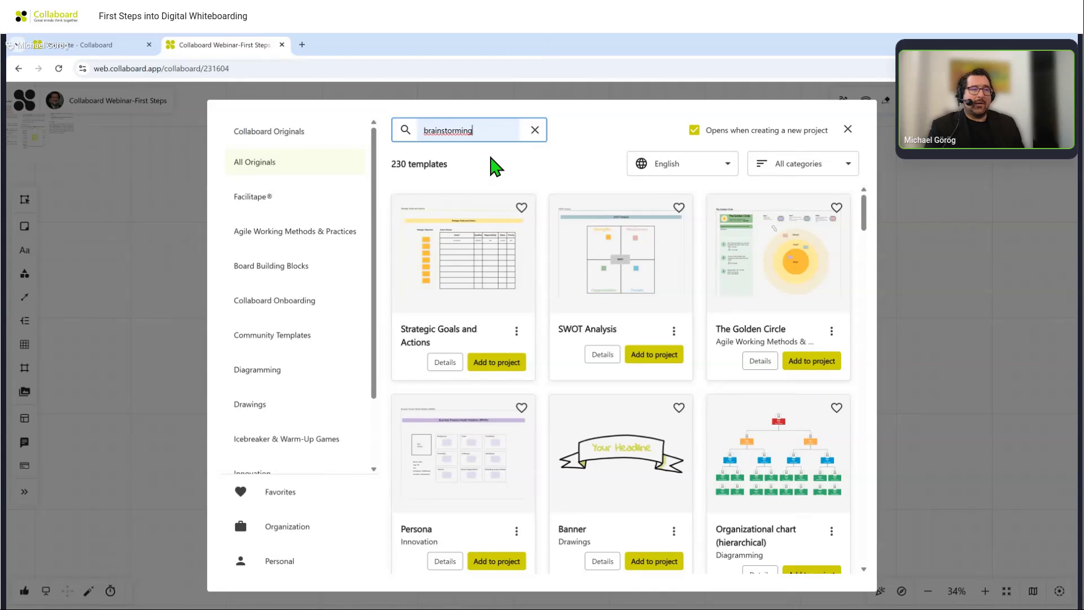
pyautogui.press('Return')
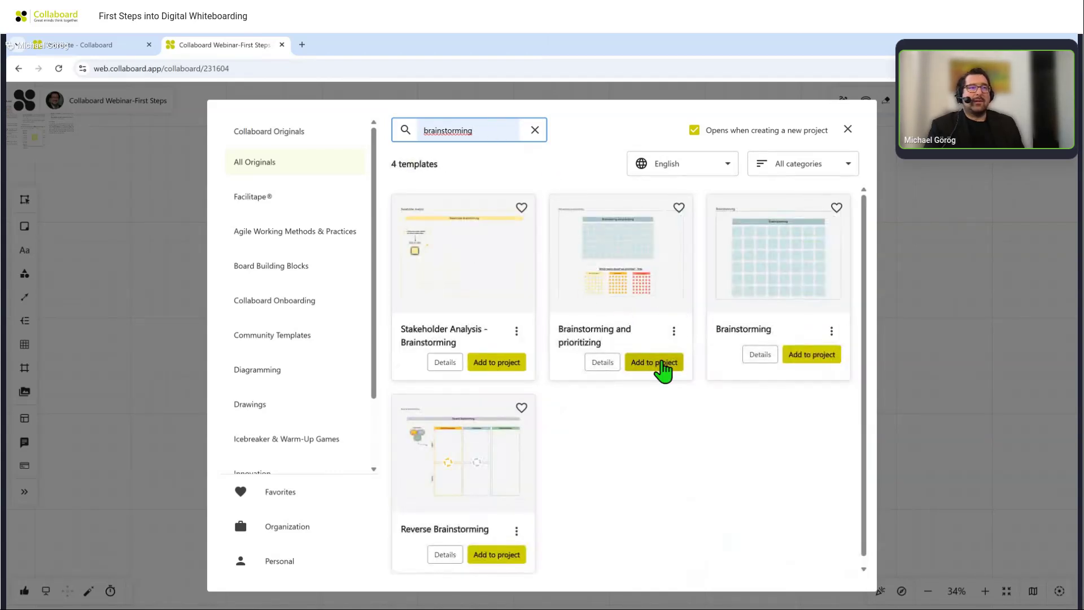
pyautogui.click(661, 364)
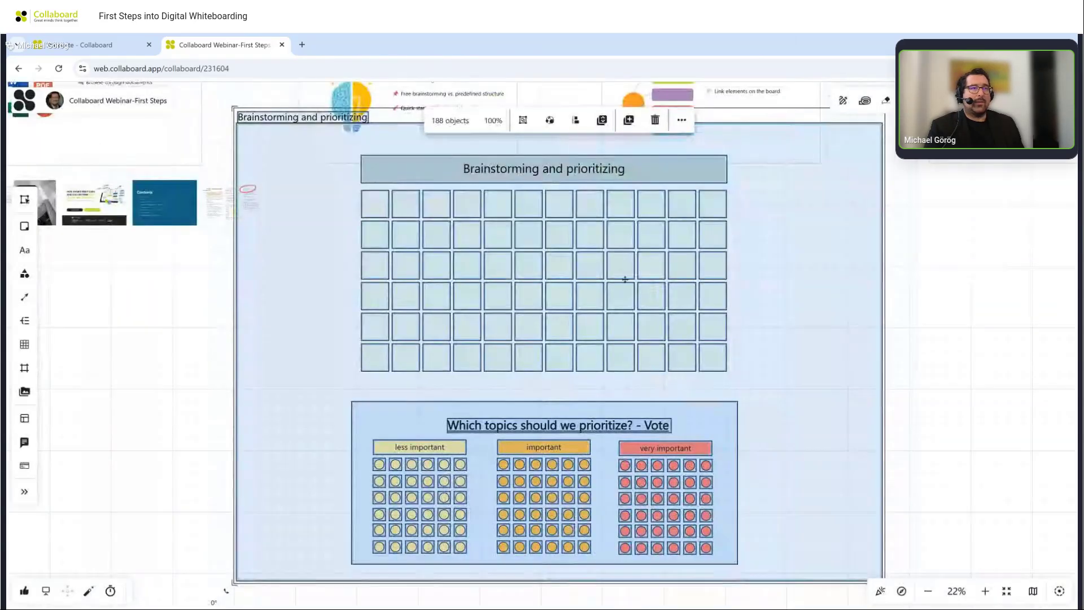
# Move the inserted brainstorming template down into the free space below the existing frames and deselect it.
pyautogui.moveTo(625, 279); pyautogui.dragTo(642, 480)
pyautogui.click(552, 233)
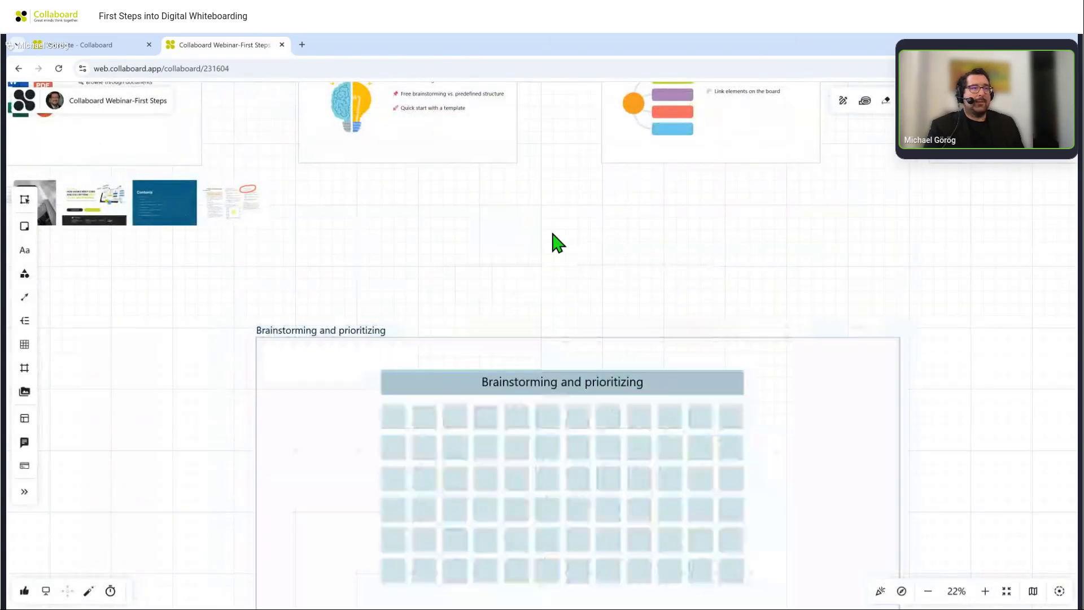
pyautogui.scroll(3, 541, 310)
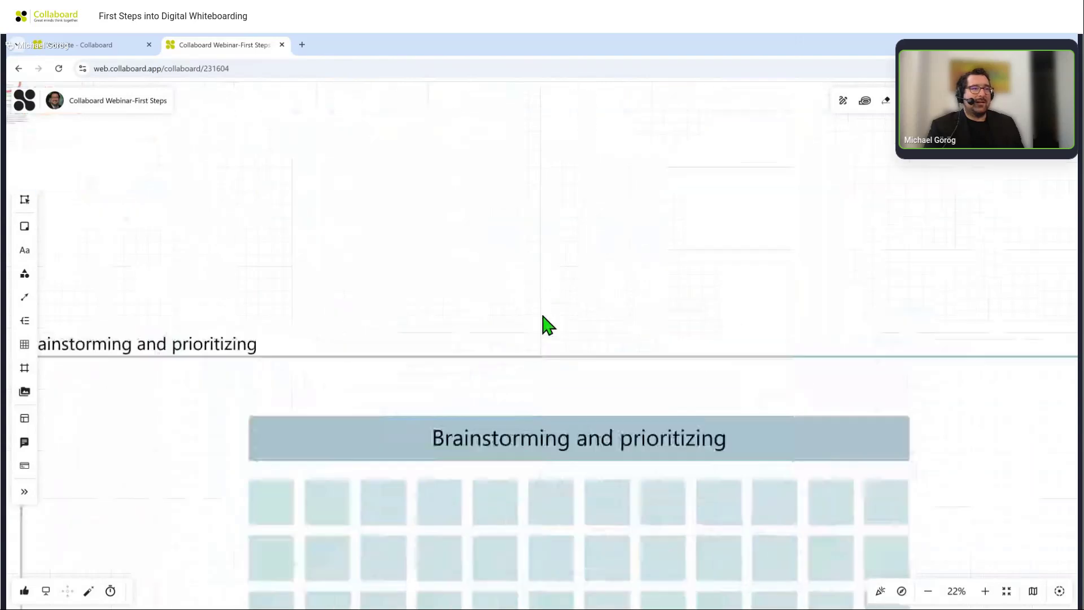
pyautogui.moveTo(564, 305); pyautogui.dragTo(539, 131)
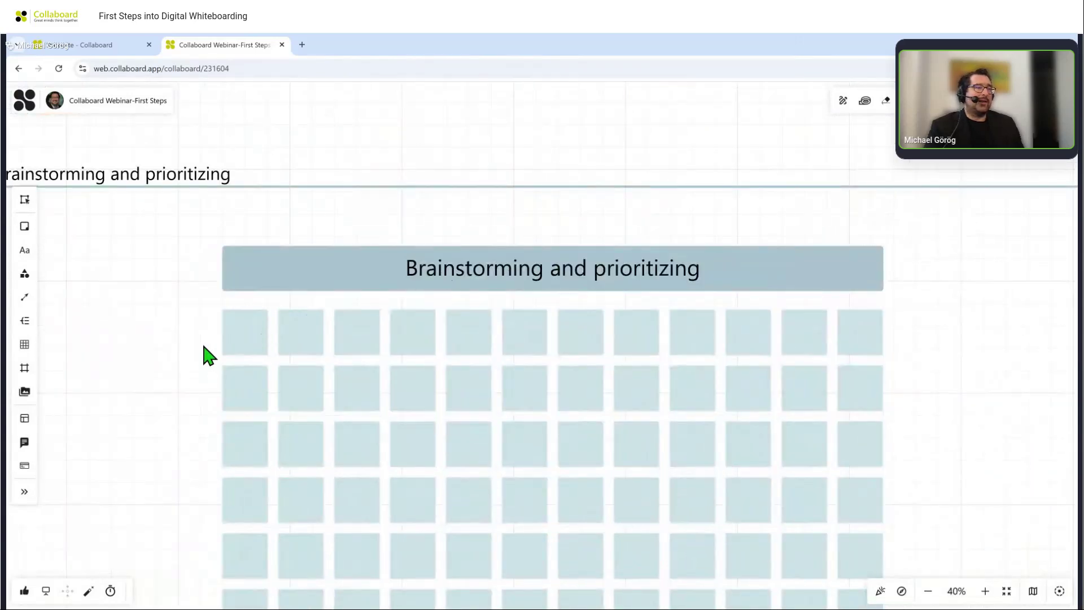
pyautogui.moveTo(208, 331); pyautogui.dragTo(228, 269)
pyautogui.scroll(2, 223, 276)
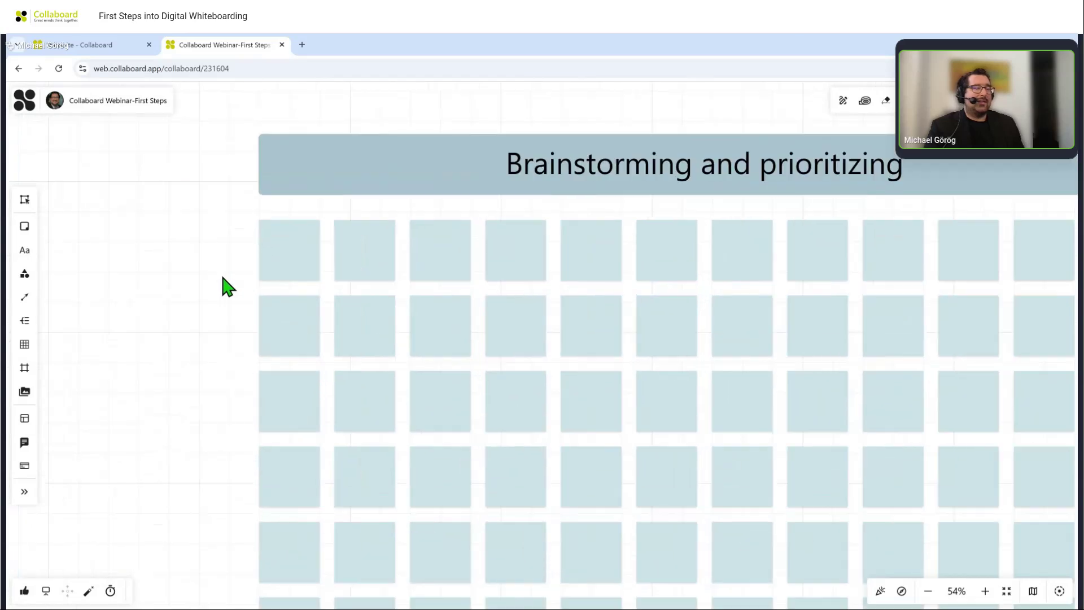
# Write "idea" in the first sticky note of the top row of the brainstorming grid.
pyautogui.click(277, 246)
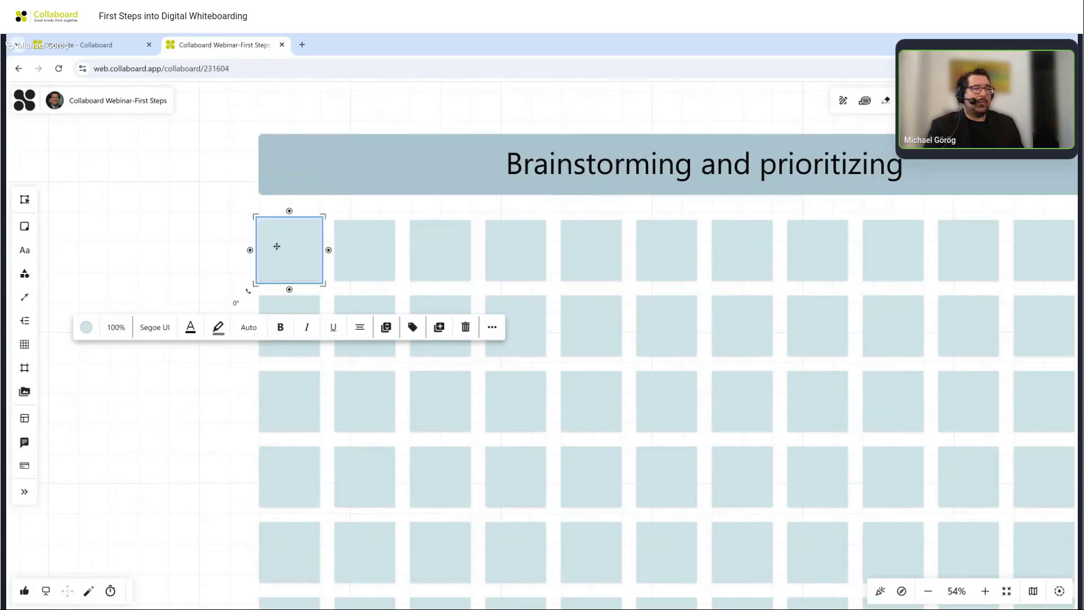
pyautogui.write('iead')
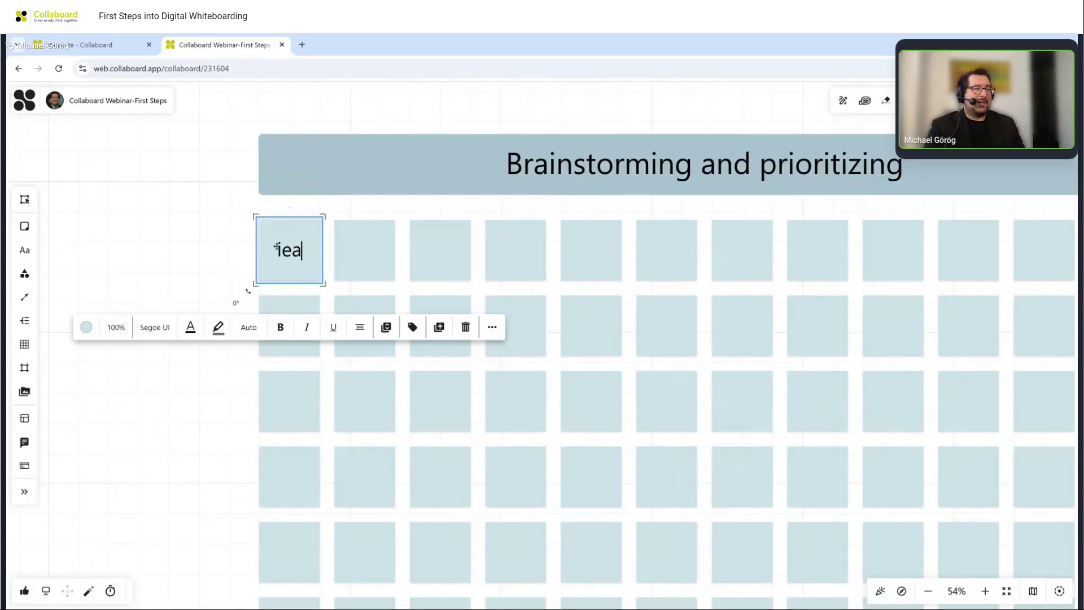
pyautogui.press('BackSpace')
pyautogui.press('BackSpace')
pyautogui.press('BackSpace')
pyautogui.write('dea')
pyautogui.click(213, 236)
# Lock the "Brainstorming and prioritizing" title banner above the sticky notes.
pyautogui.scroll(-3, 237, 241)
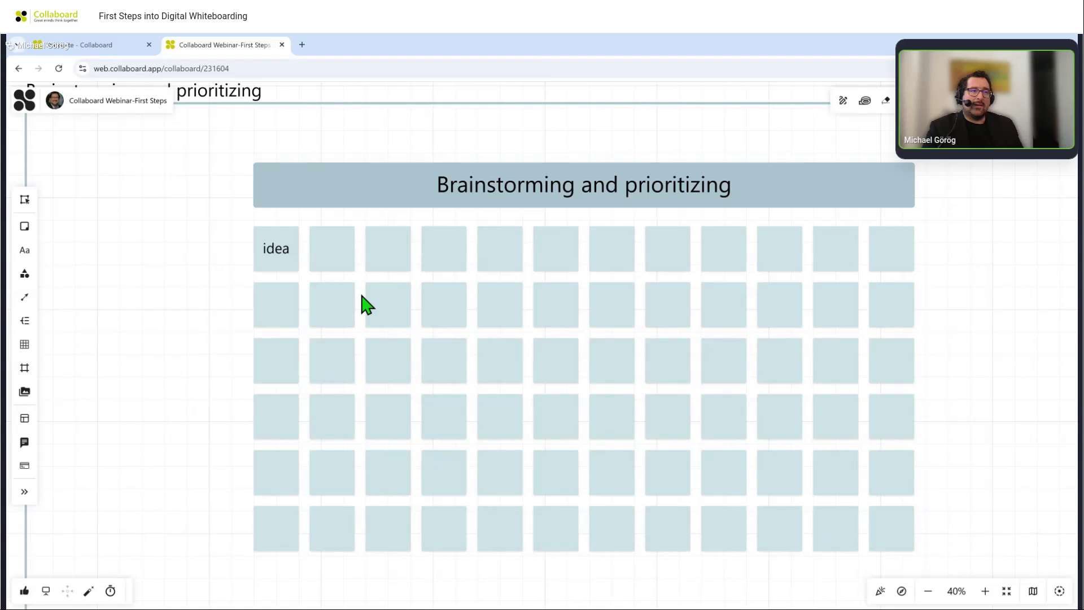
pyautogui.scroll(-2, 361, 297)
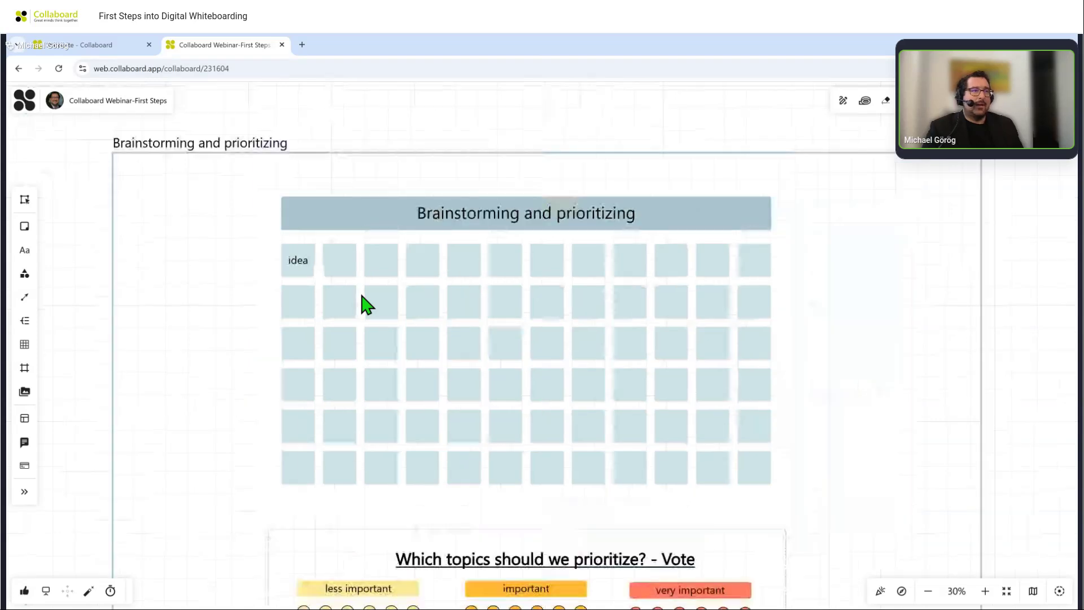
pyautogui.click(390, 213)
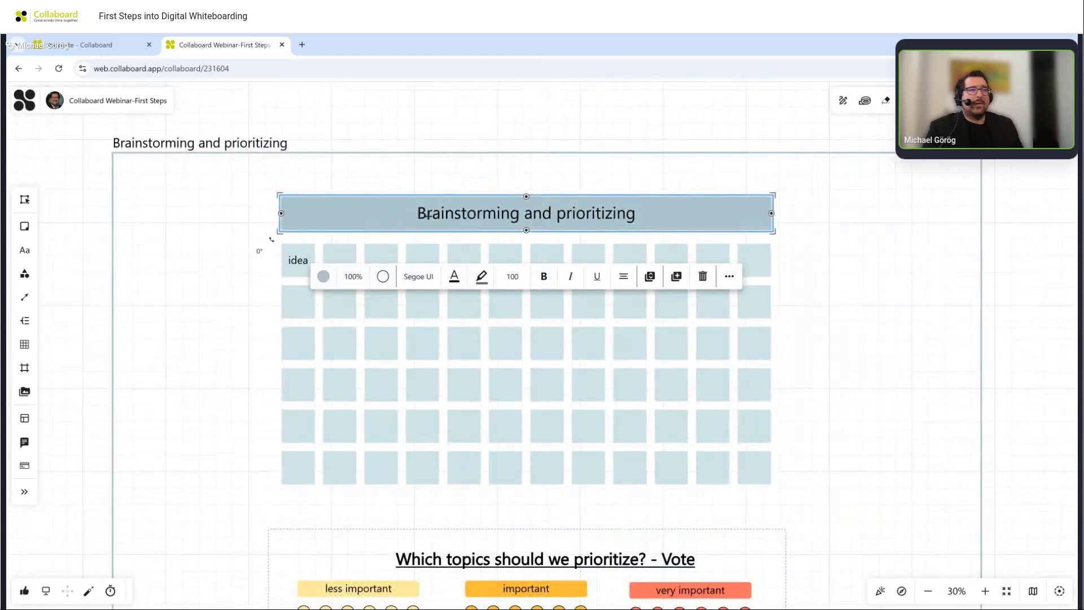
pyautogui.click(729, 276)
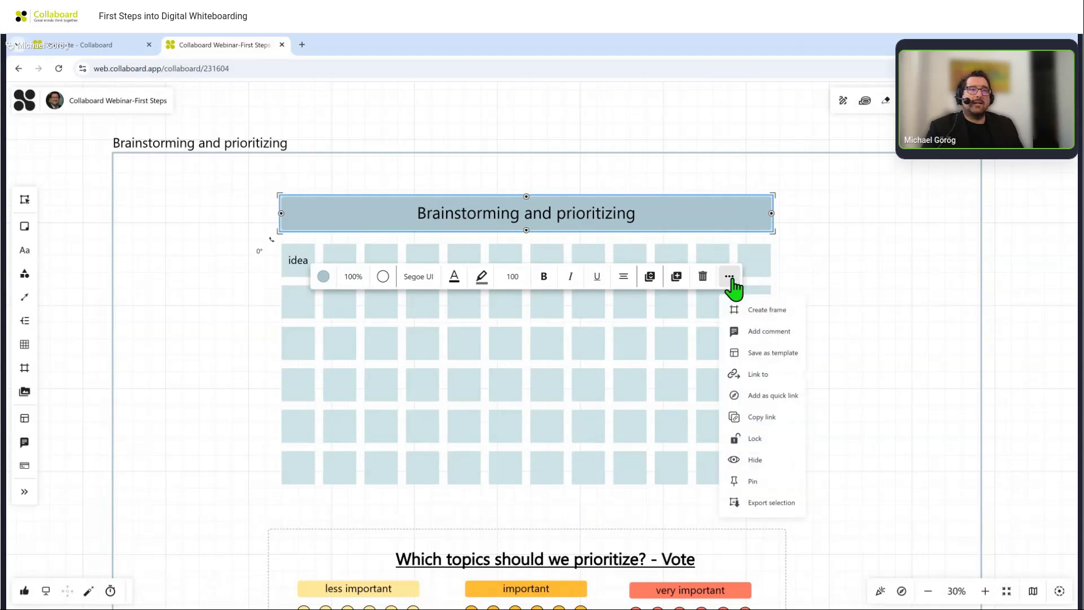
pyautogui.click(757, 445)
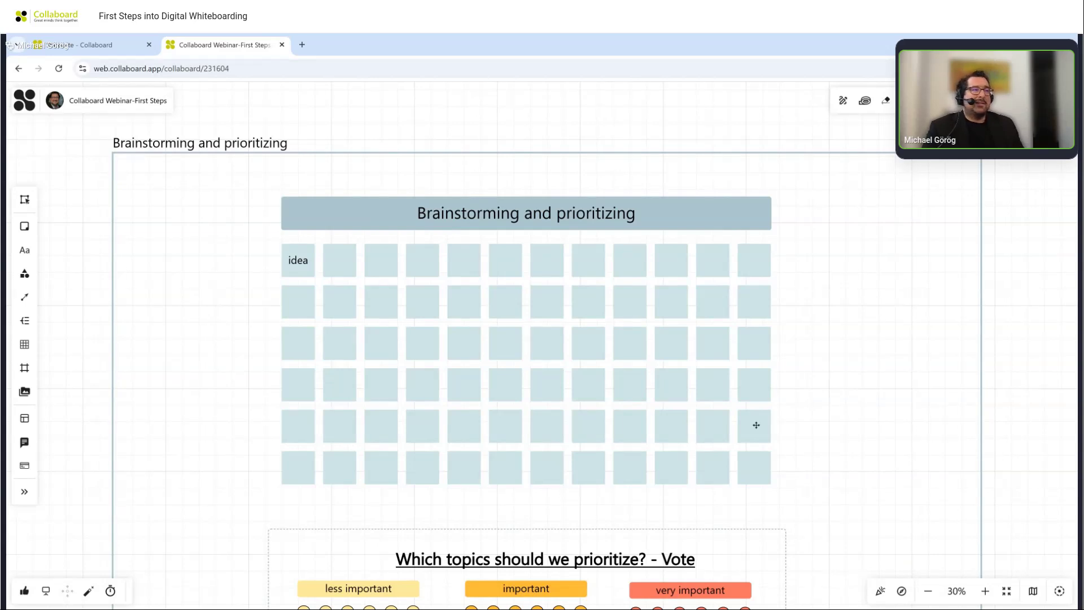
# Pin the second sticky note in the top row and write "idea" in it.
pyautogui.click(353, 264)
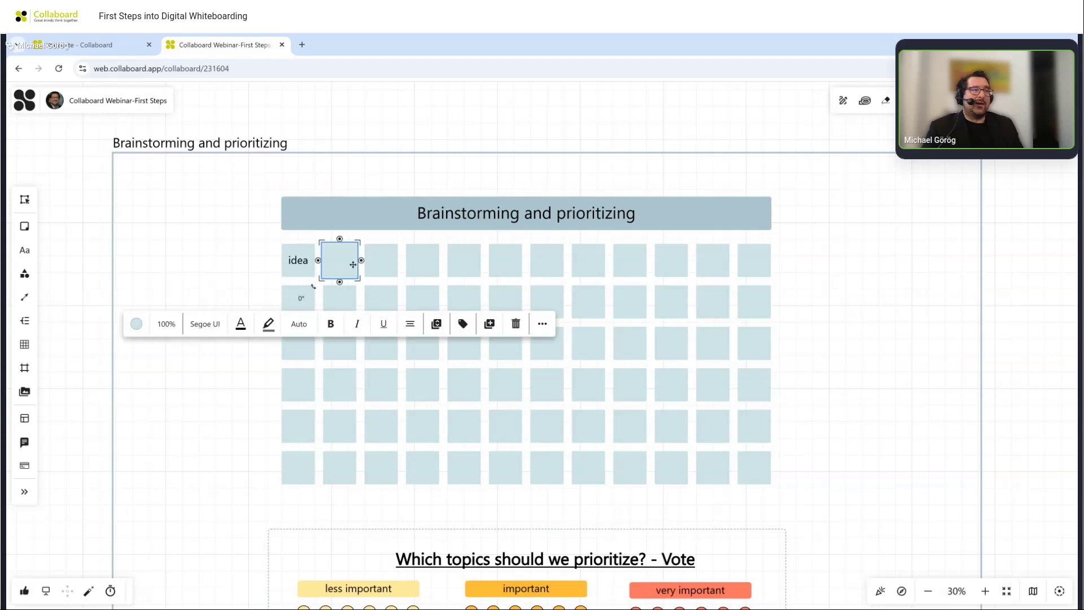
pyautogui.click(541, 324)
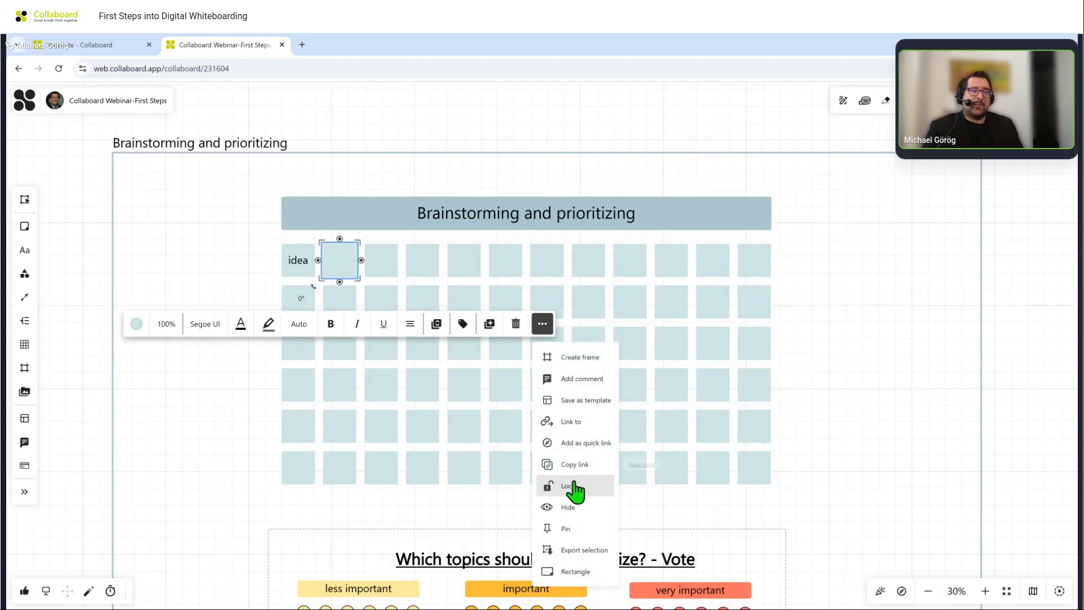
pyautogui.click(589, 533)
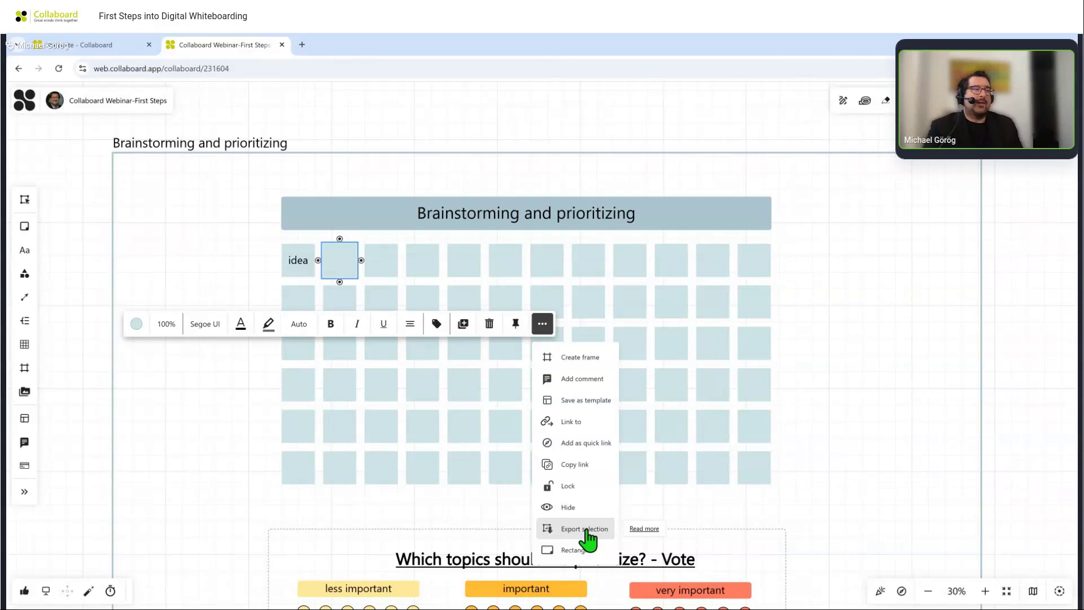
pyautogui.doubleClick(346, 268)
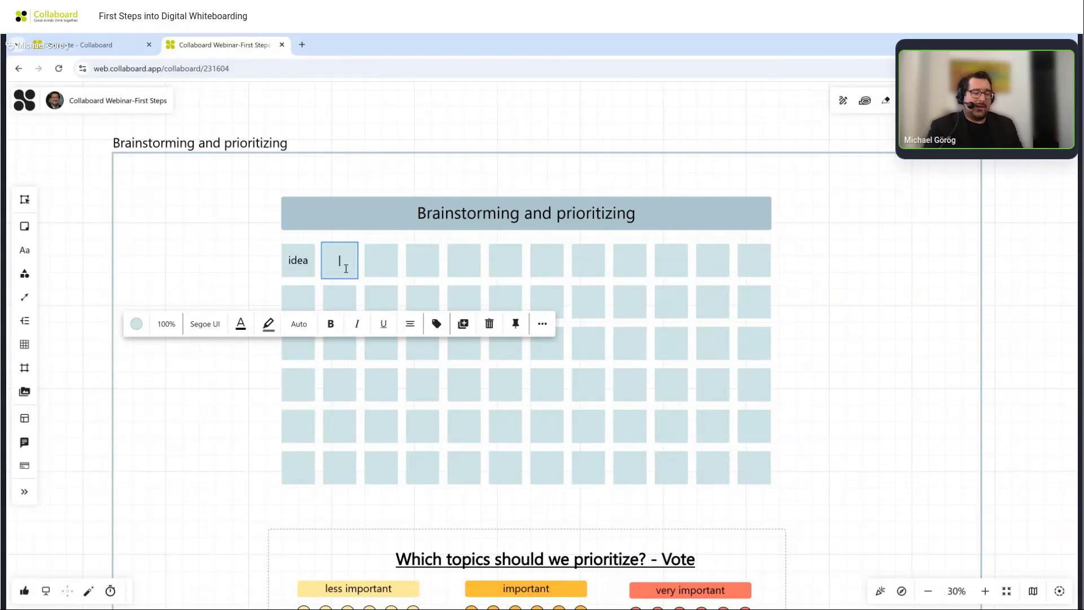
pyautogui.write('idea')
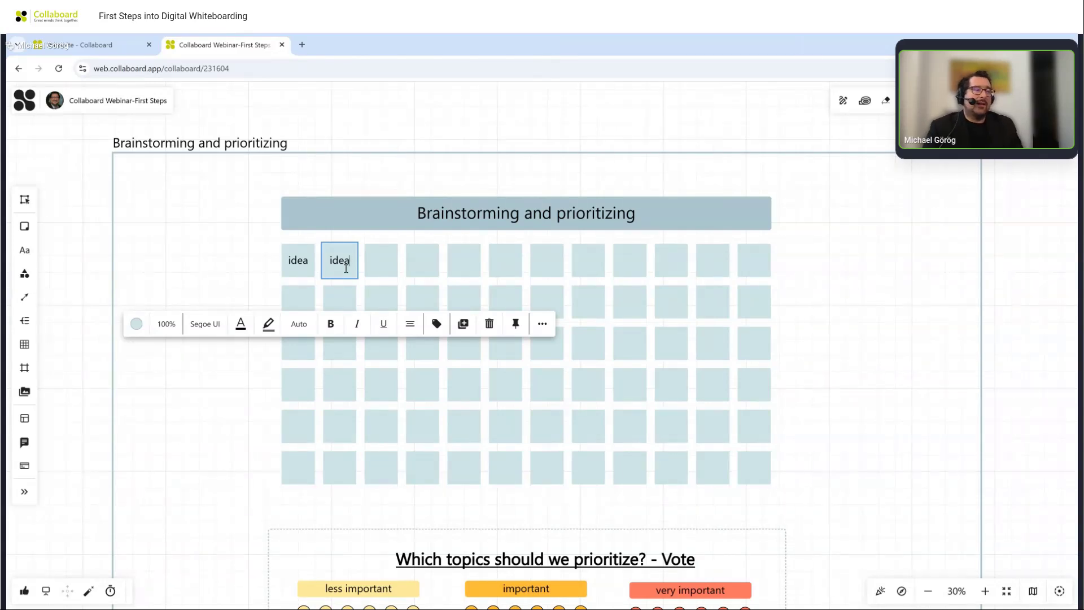
pyautogui.click(265, 261)
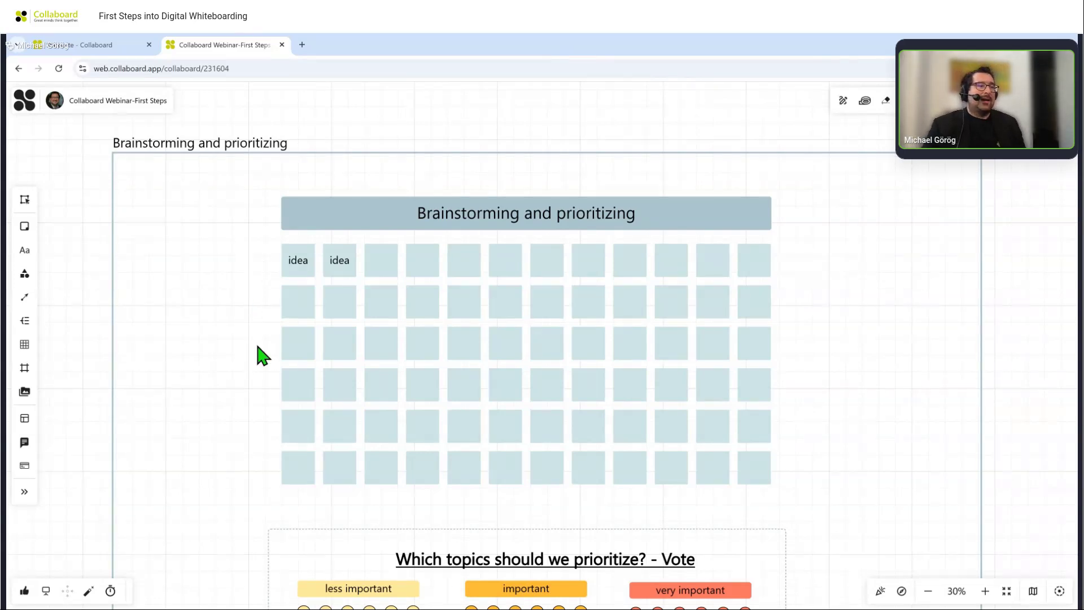
# Vote on the first "idea" note by placing one yellow "less important" dot and one orange "important" dot at its left edge.
pyautogui.scroll(-3, 242, 290)
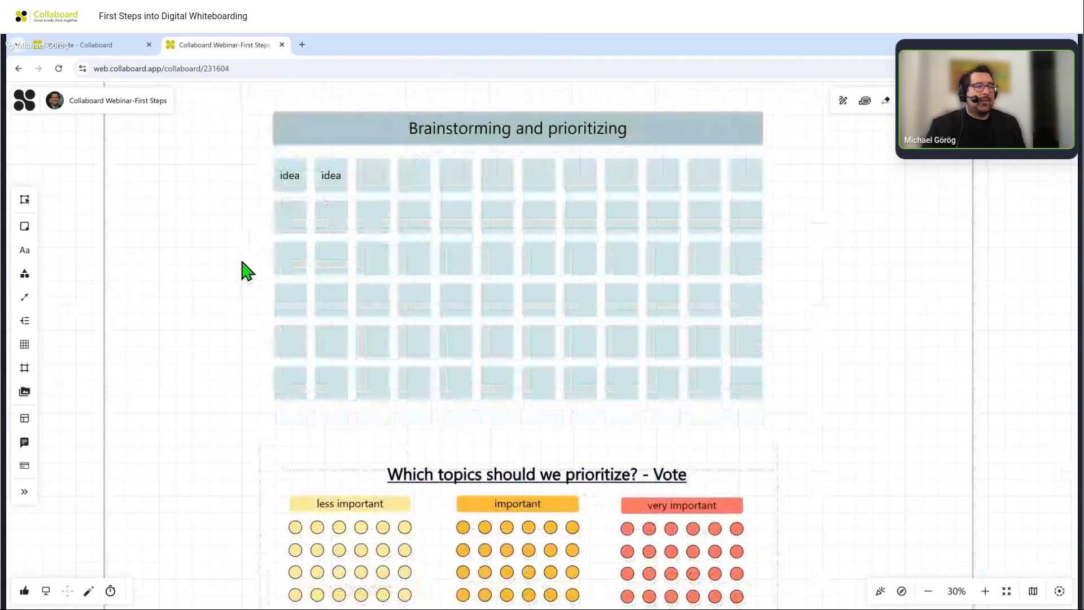
pyautogui.moveTo(295, 519); pyautogui.dragTo(266, 181)
pyautogui.moveTo(265, 180); pyautogui.dragTo(264, 180)
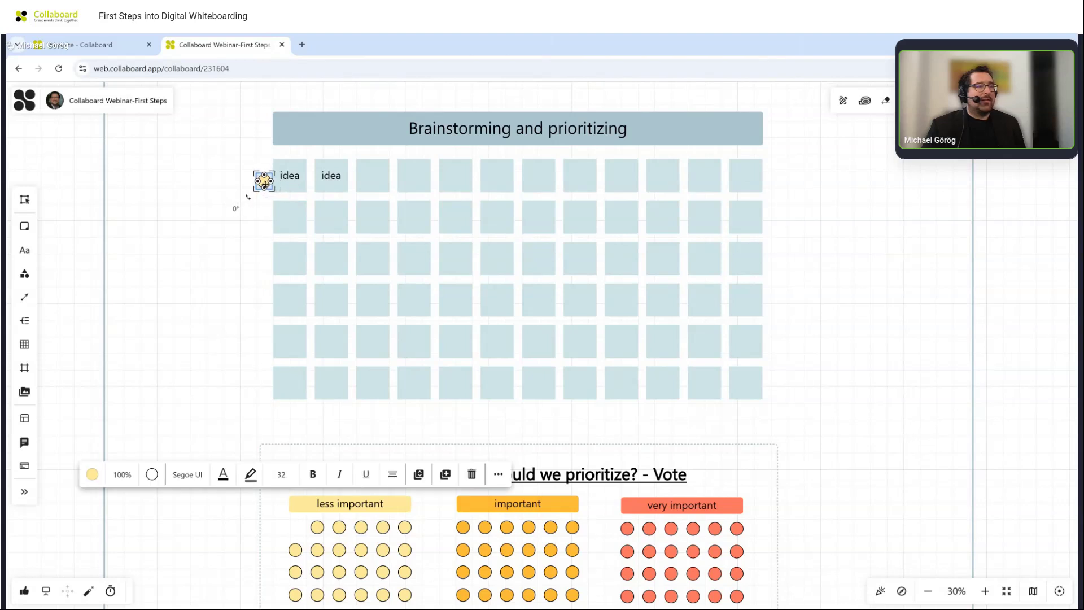
pyautogui.click(484, 526)
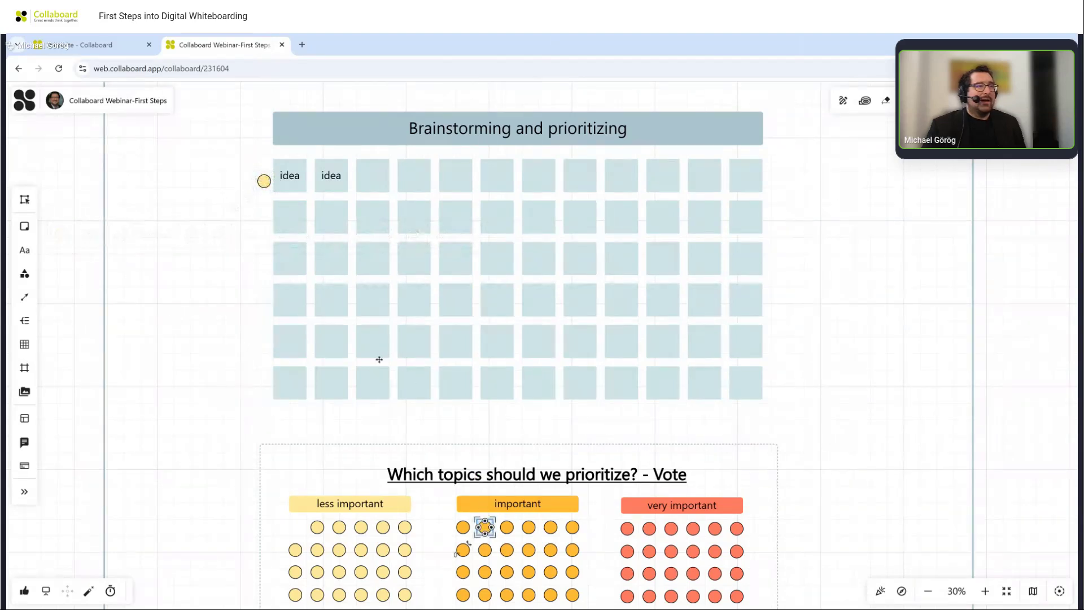
pyautogui.moveTo(484, 526); pyautogui.dragTo(263, 154)
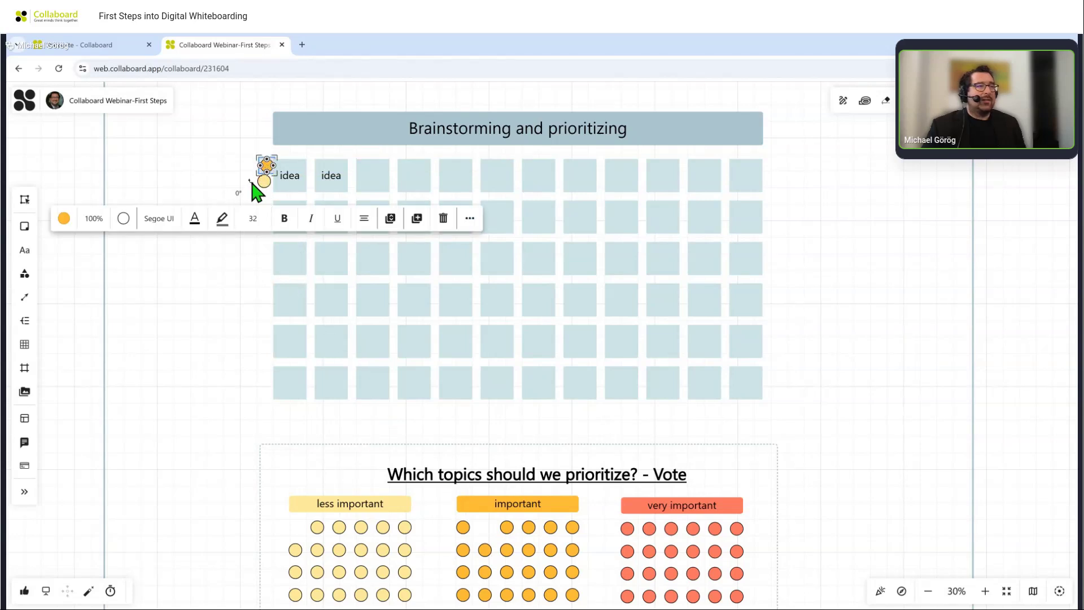
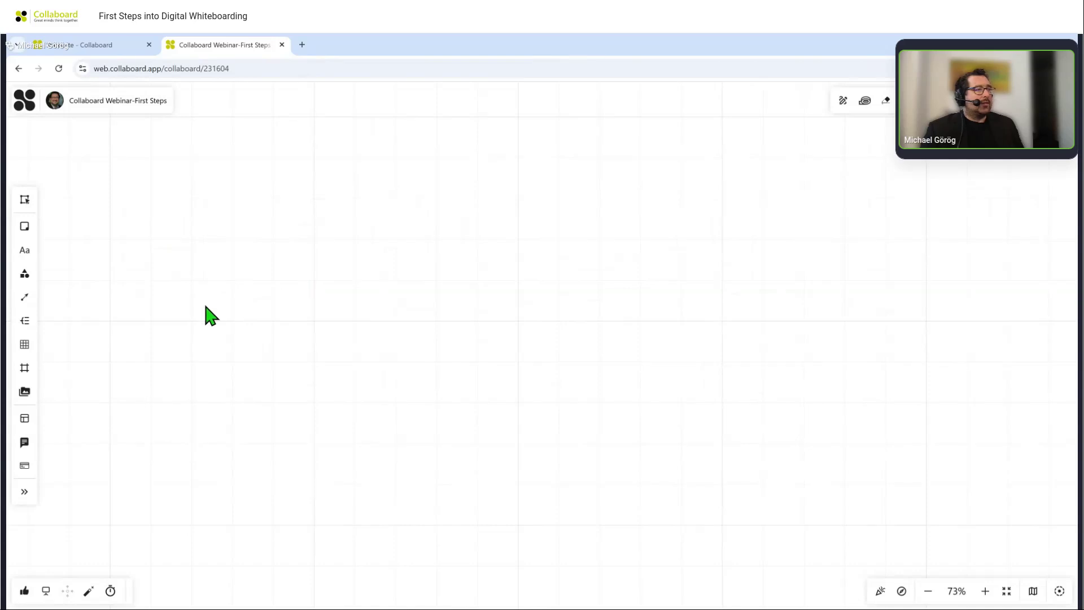
# Insert a mind map in the empty canvas area and add one branch with a nested node on its right side.
pyautogui.click(24, 320)
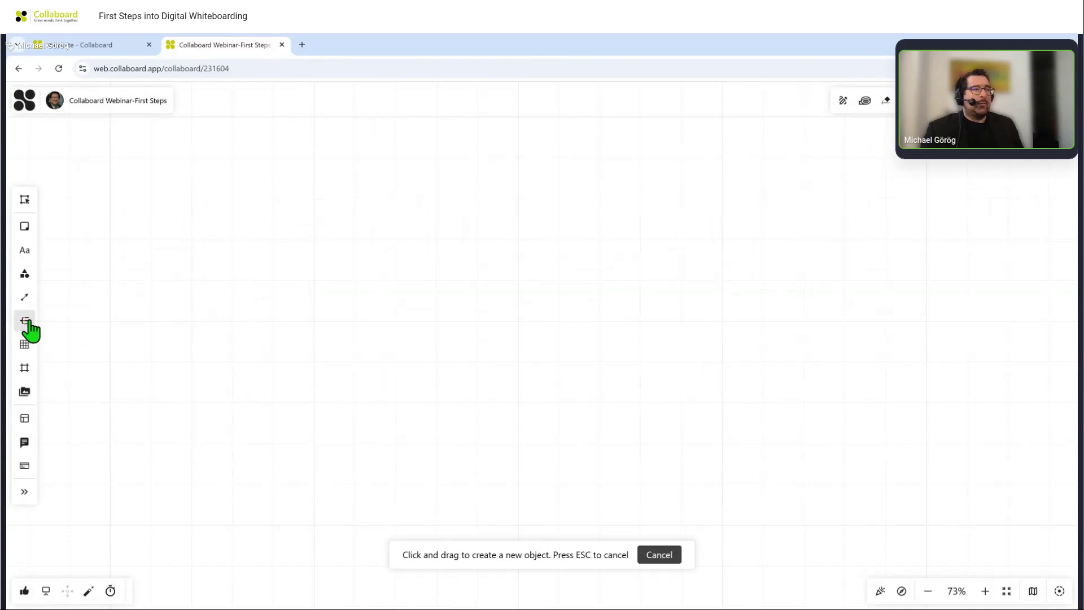
pyautogui.click(382, 299)
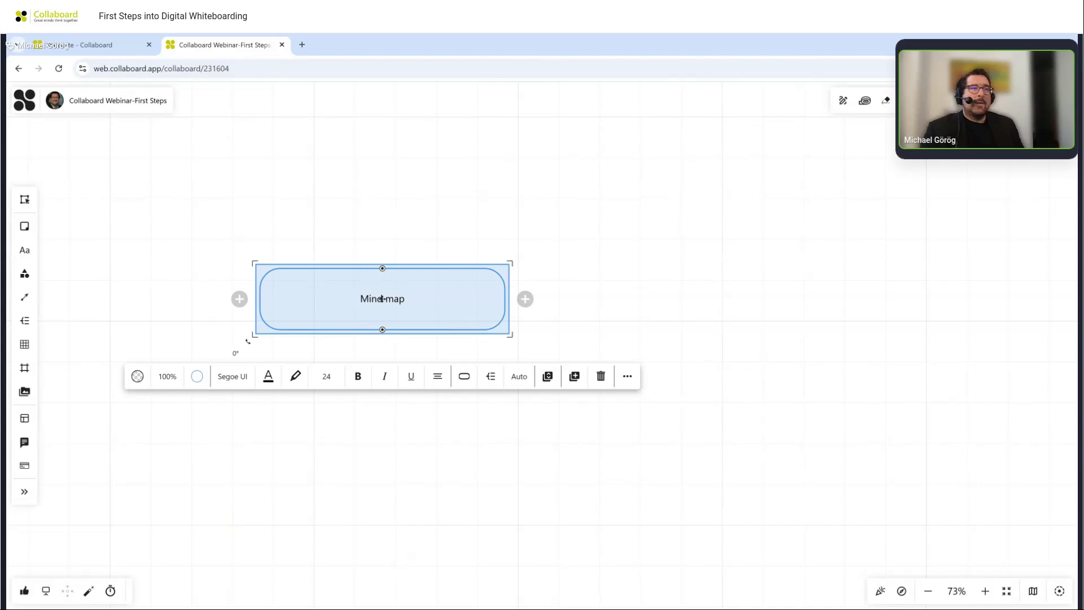
pyautogui.click(525, 300)
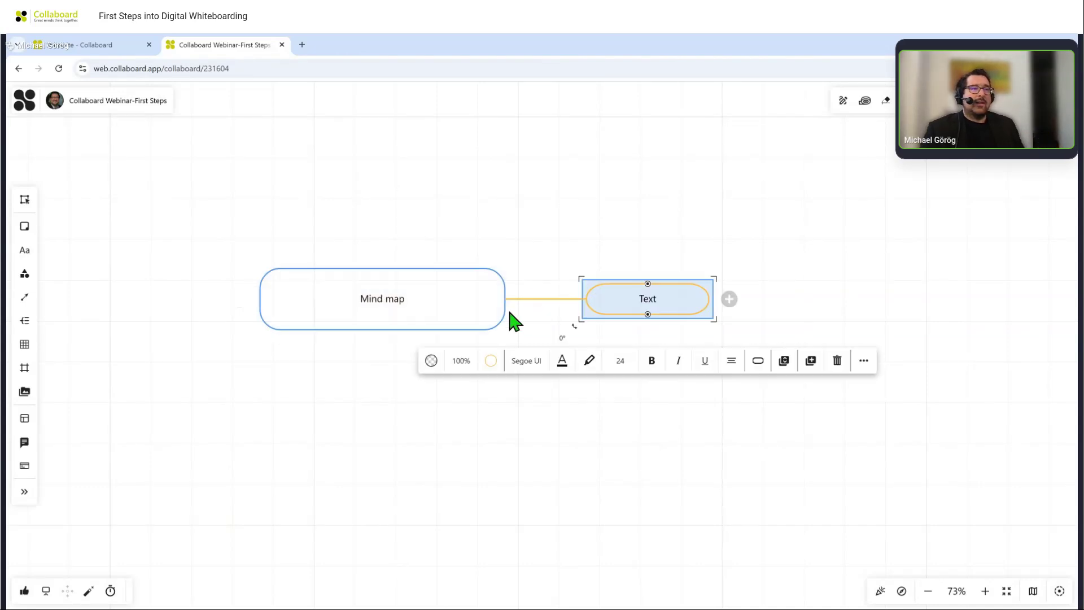
pyautogui.click(728, 298)
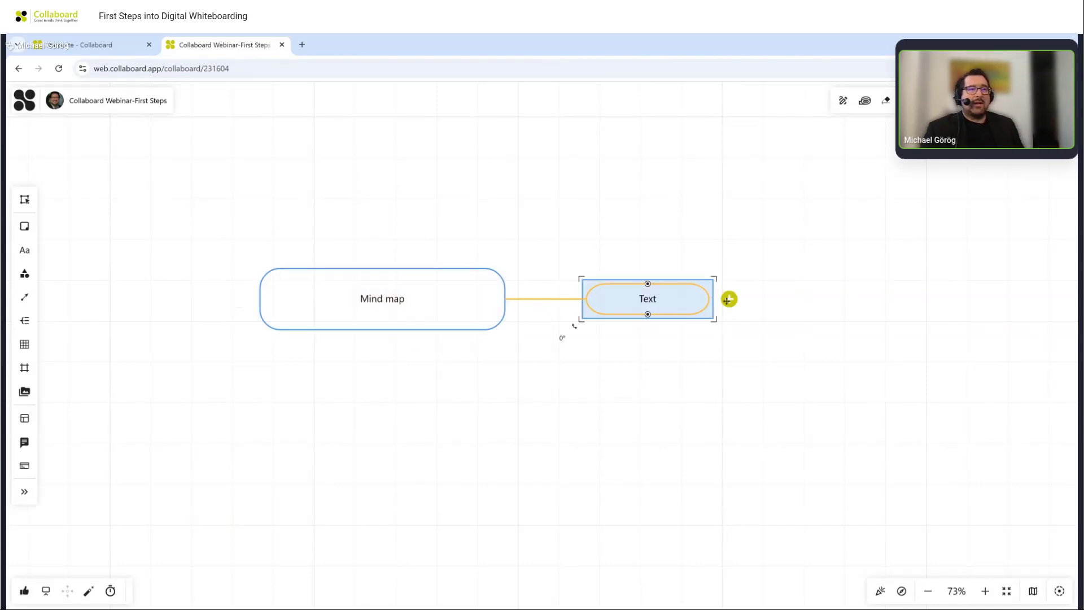
# Add five more nodes branching directly from the right side of the "Mind map" root node.
pyautogui.click(501, 320)
pyautogui.click(525, 300)
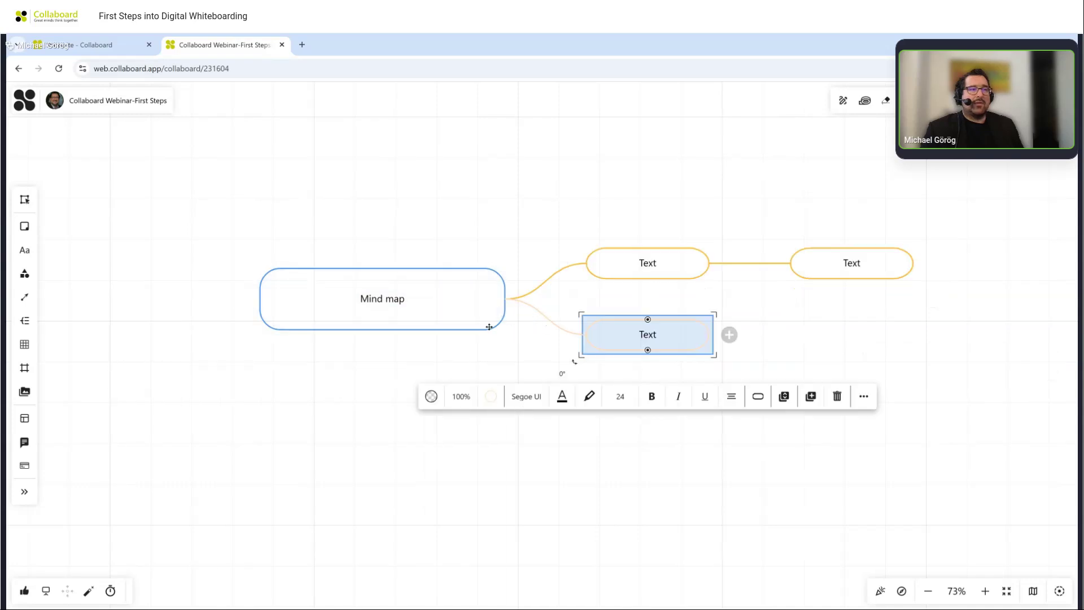
pyautogui.click(488, 327)
pyautogui.click(525, 300)
pyautogui.click(504, 318)
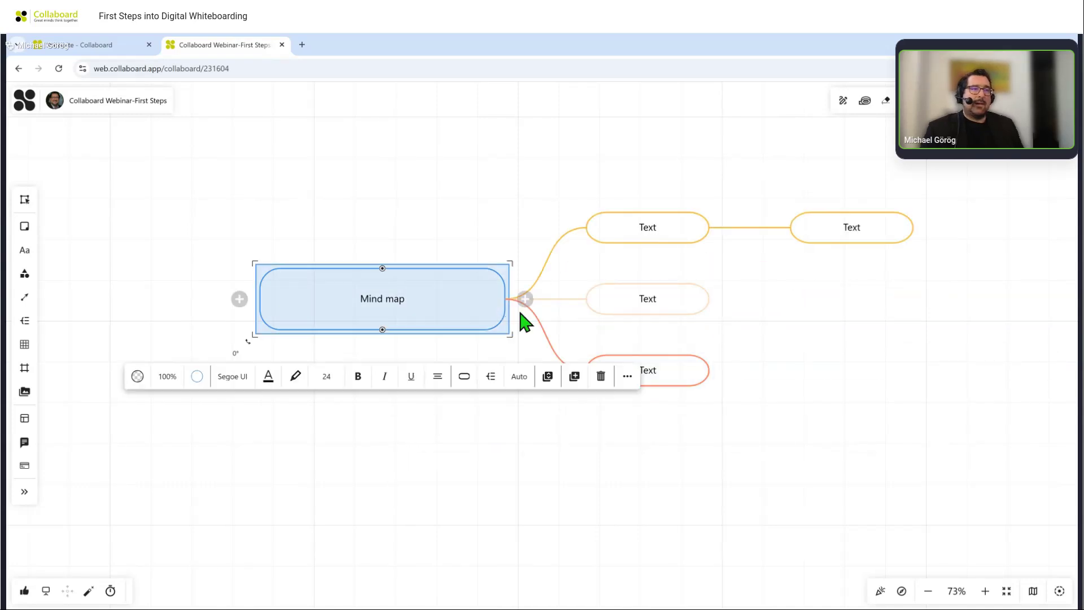
pyautogui.click(525, 299)
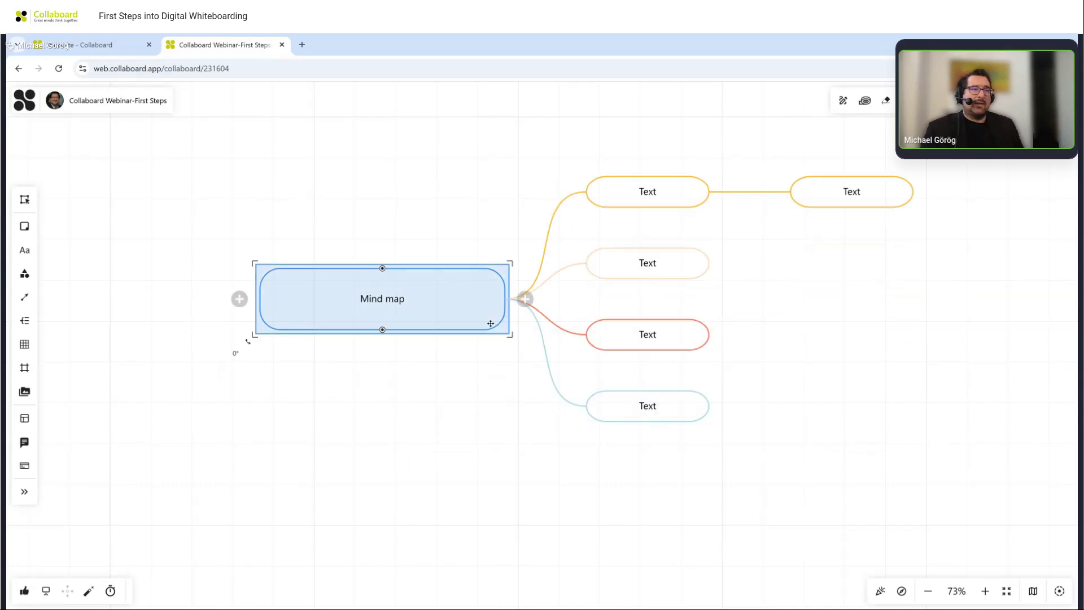
pyautogui.click(525, 300)
pyautogui.click(525, 300)
pyautogui.click(638, 320)
# Add a seventh first-level node below the others and extend it with a chain of two nested nodes.
pyautogui.press('Return')
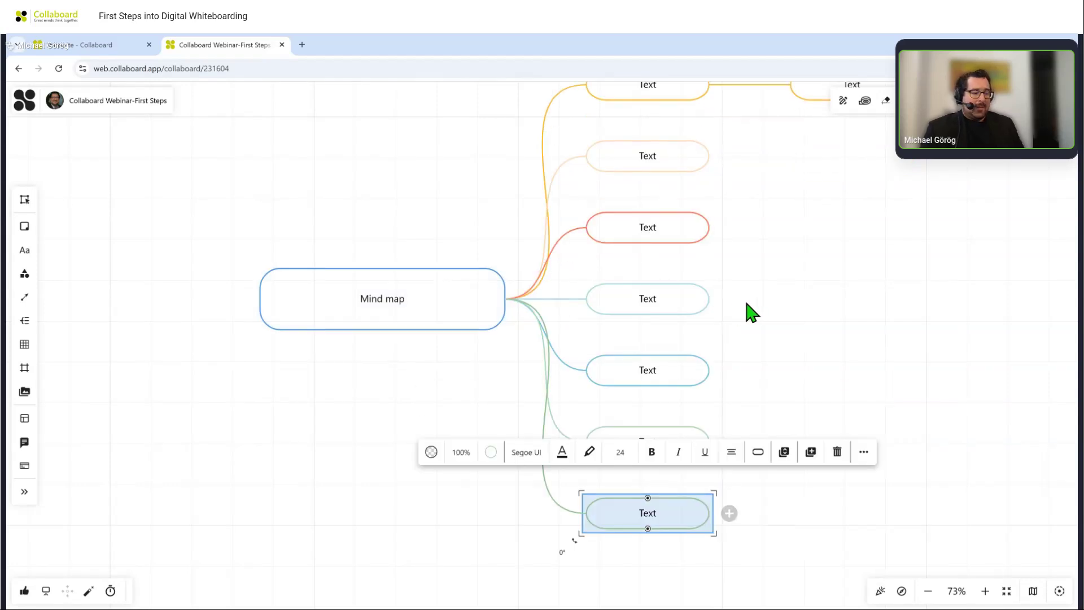
pyautogui.press('Tab')
pyautogui.press('Tab')
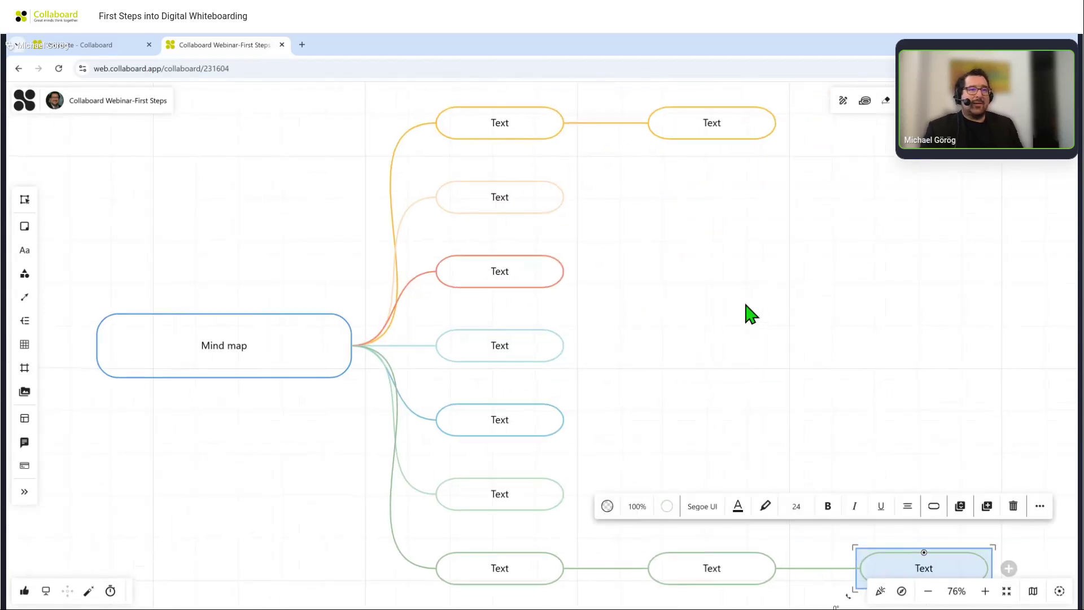
pyautogui.click(745, 305)
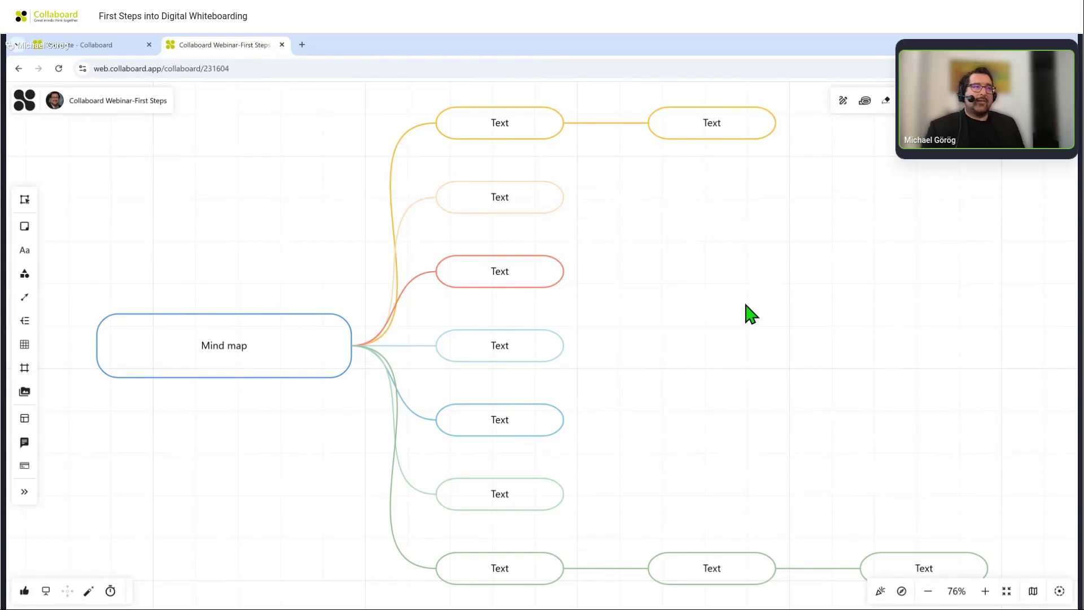
# Select all seven first-level mind map nodes and make their text bold at font size 32.
pyautogui.scroll(-3, 745, 305)
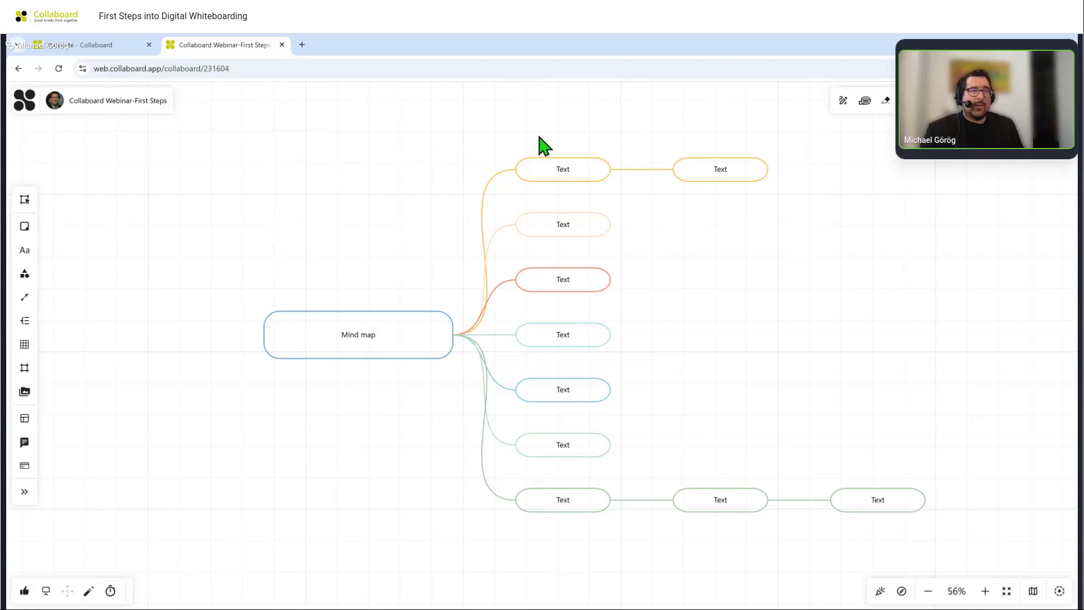
pyautogui.moveTo(548, 126); pyautogui.dragTo(584, 541)
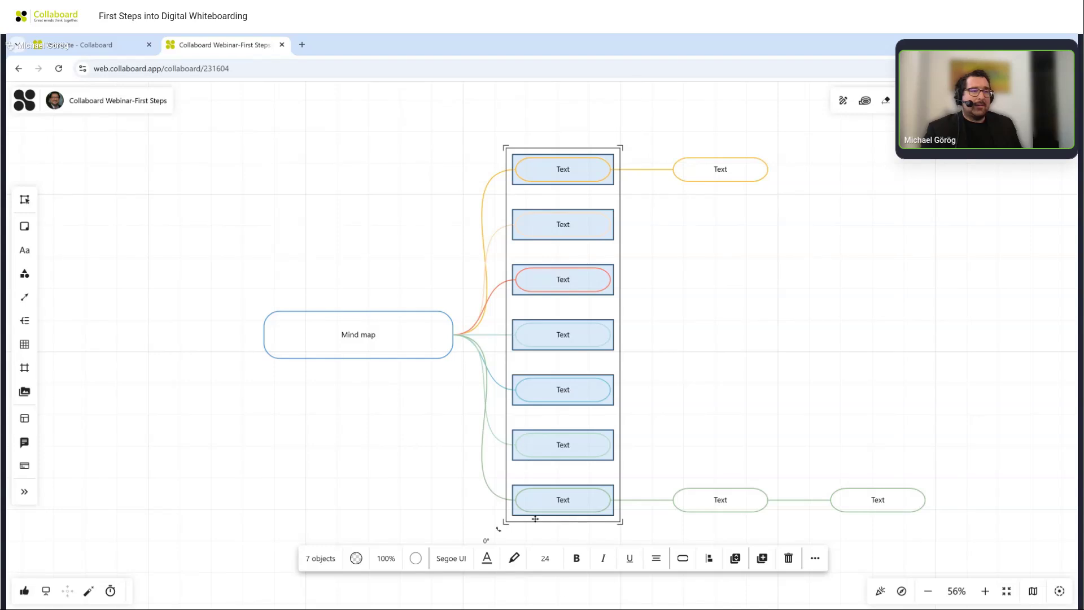
pyautogui.click(576, 562)
pyautogui.click(543, 559)
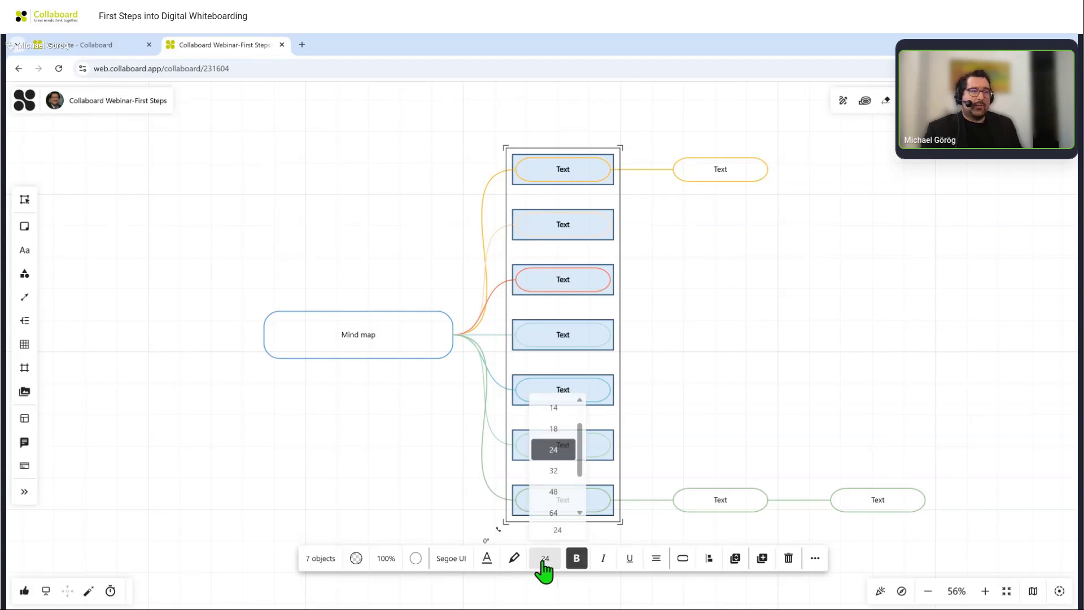
pyautogui.click(554, 491)
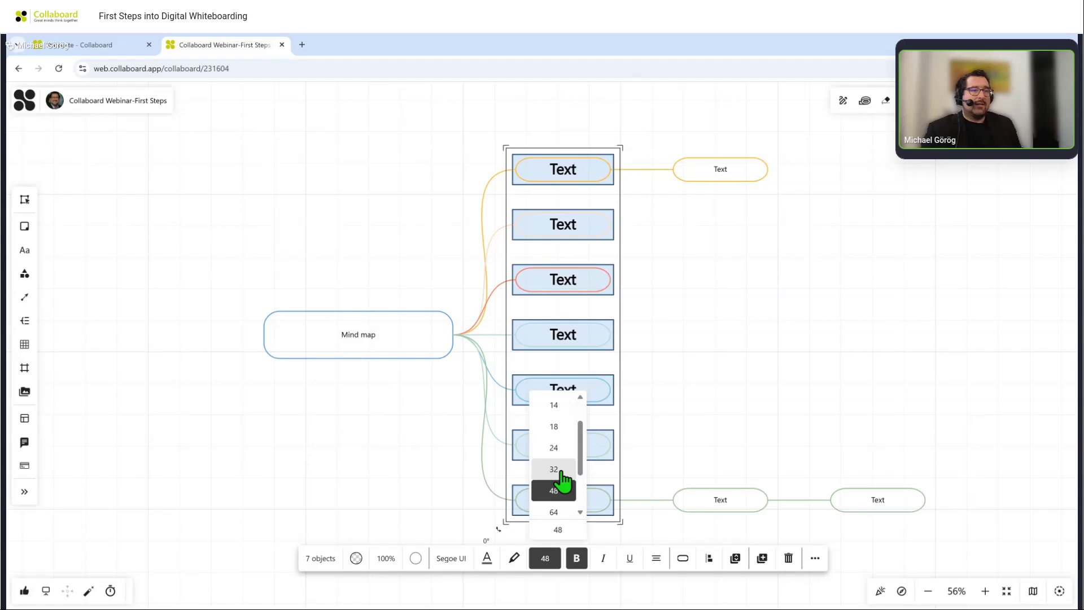
pyautogui.click(554, 469)
# Set the font of the seven selected mind map nodes to Grandstander.
pyautogui.click(456, 557)
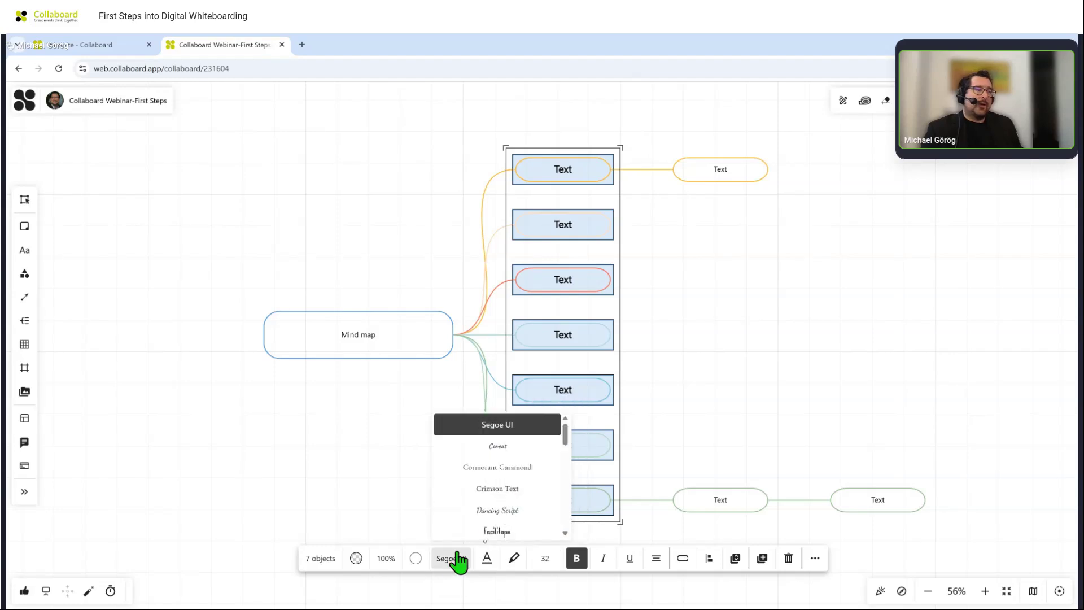
pyautogui.scroll(-1, 500, 526)
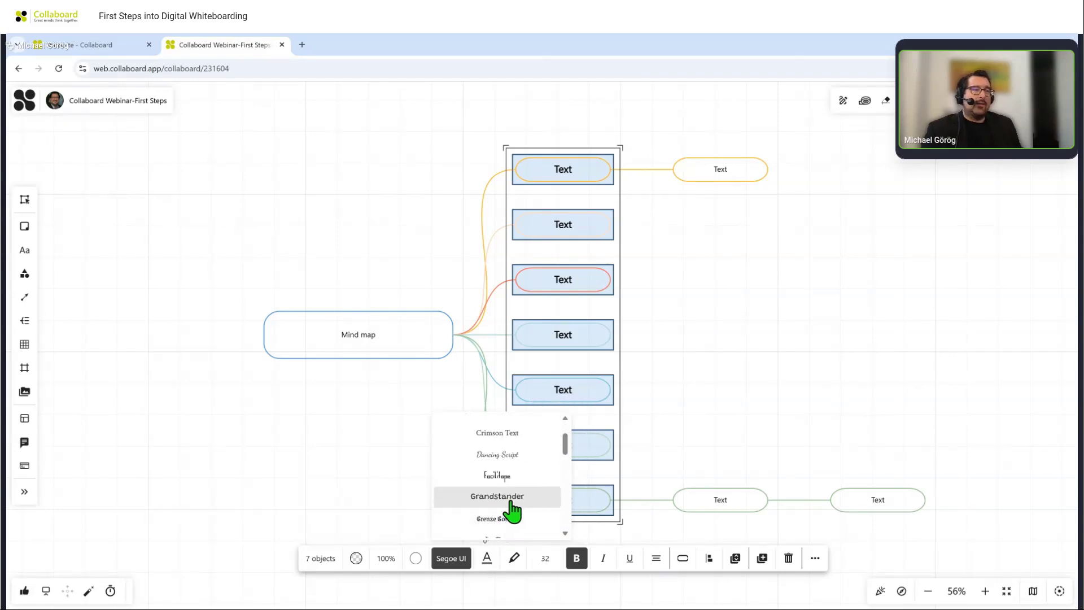
pyautogui.click(511, 497)
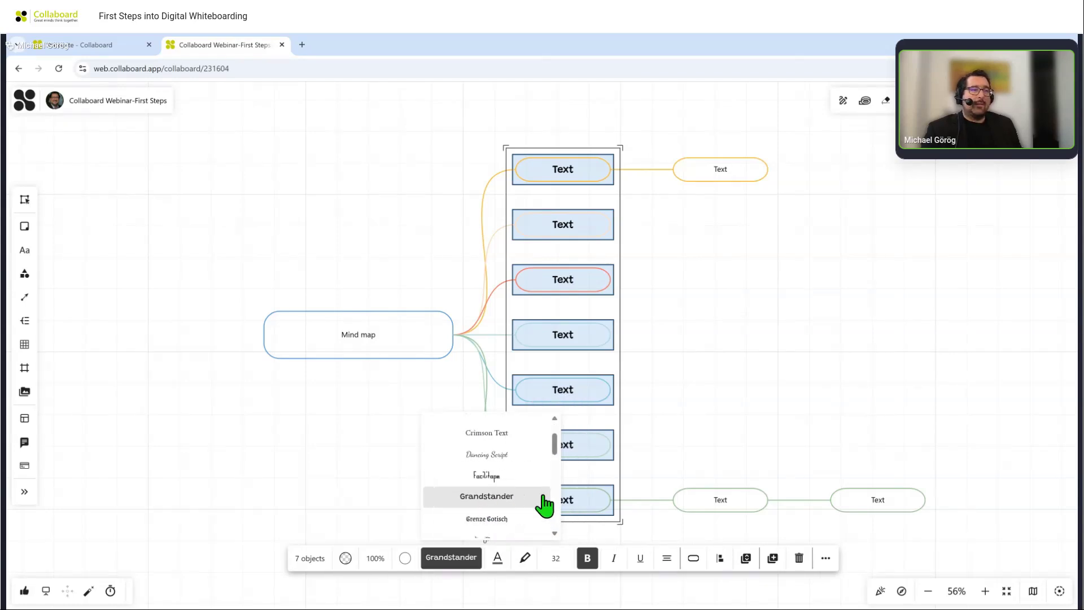
# Change the connector style of the whole mind map to orthogonal, starting from its "Mind map" root node.
pyautogui.click(680, 406)
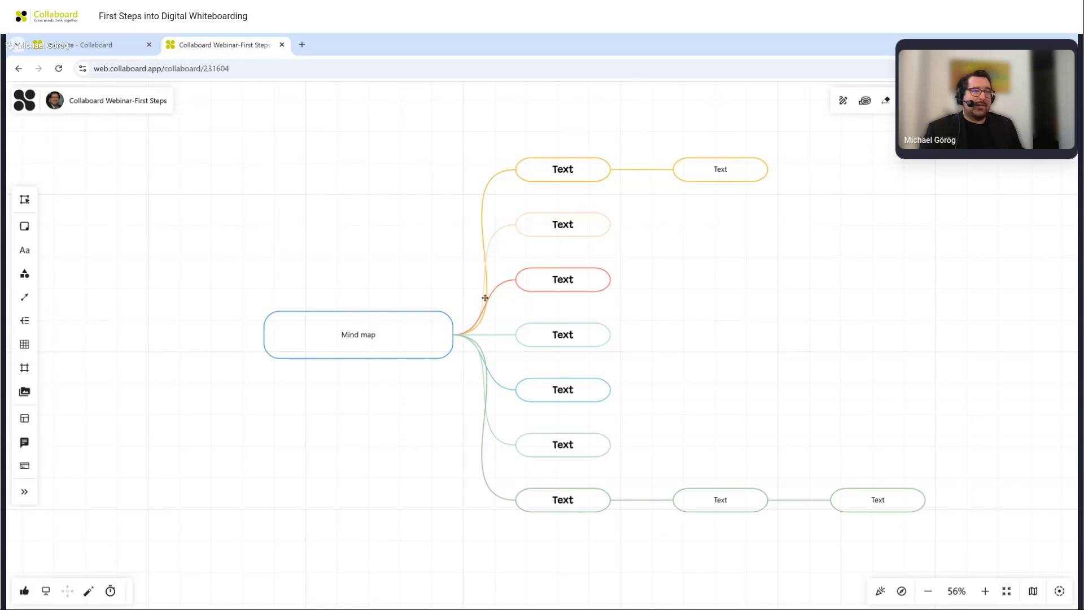
pyautogui.click(407, 356)
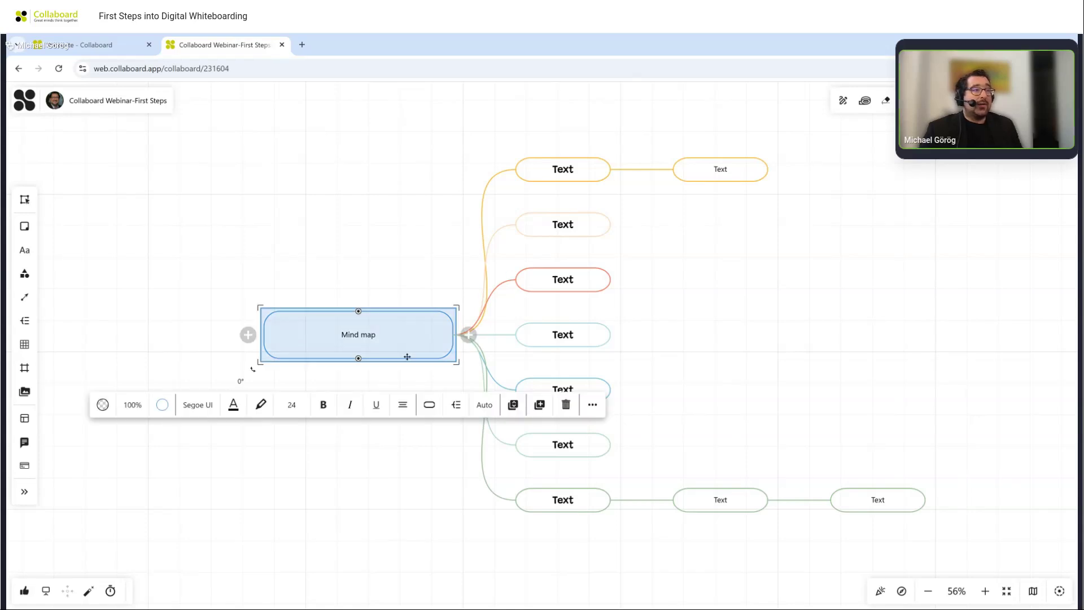
pyautogui.click(466, 407)
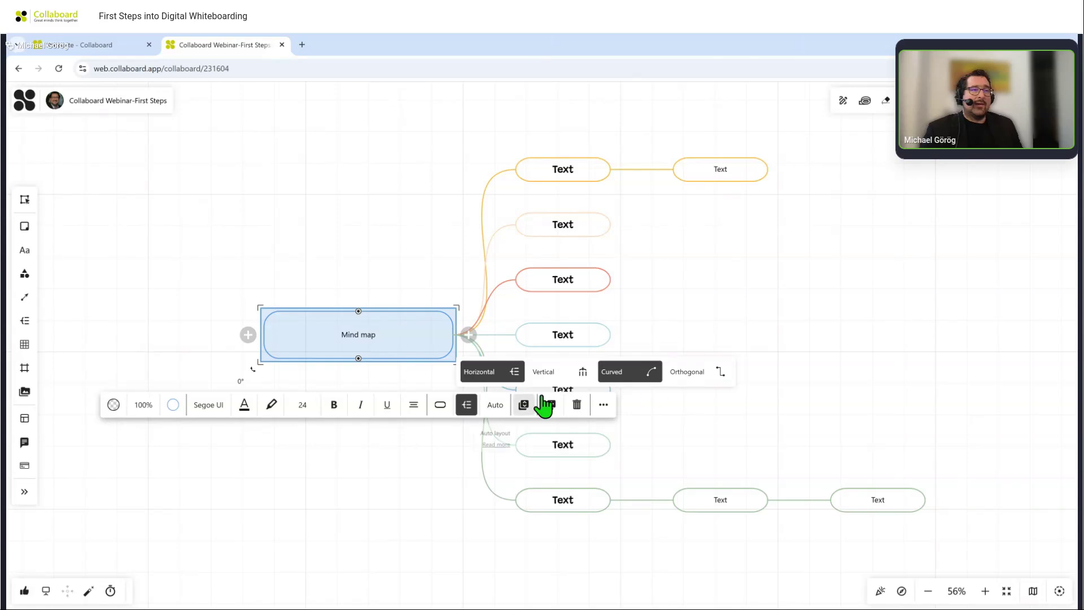
pyautogui.click(684, 373)
pyautogui.click(692, 346)
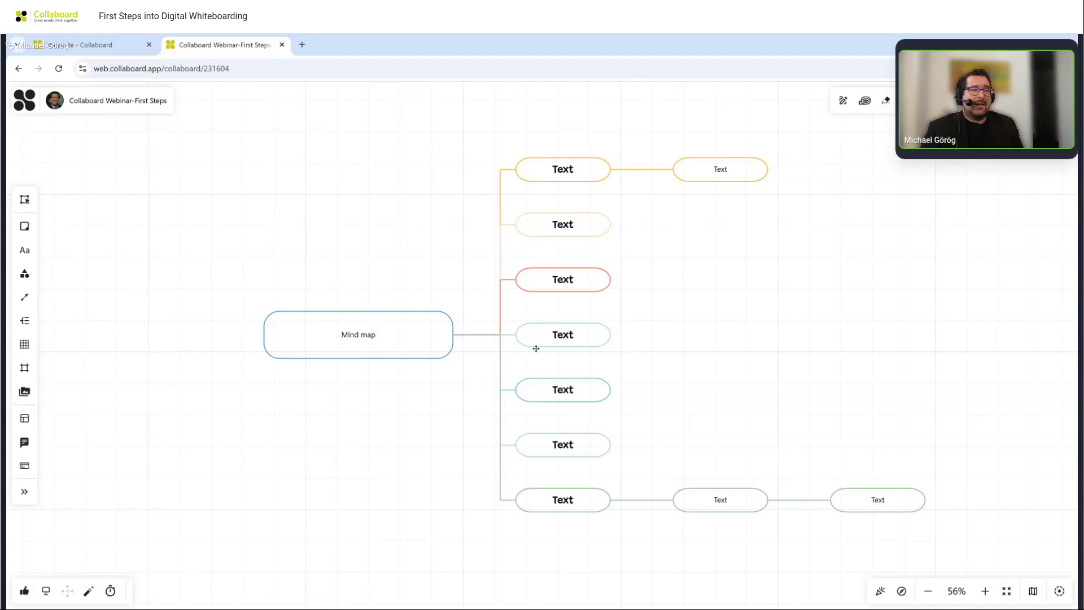
# Draw a freehand coral arrow with pen size 100 on the zoomed-out board, pointing down to the 5% zoom level.
pyautogui.scroll(-3, 536, 348)
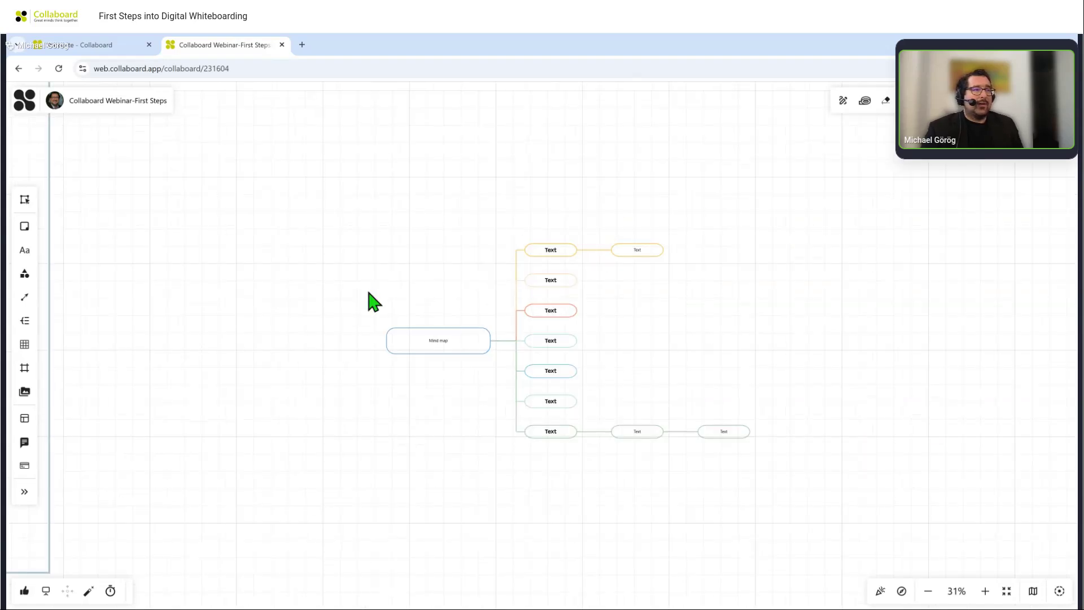
pyautogui.scroll(-2, 707, 430)
pyautogui.scroll(-12, 701, 420)
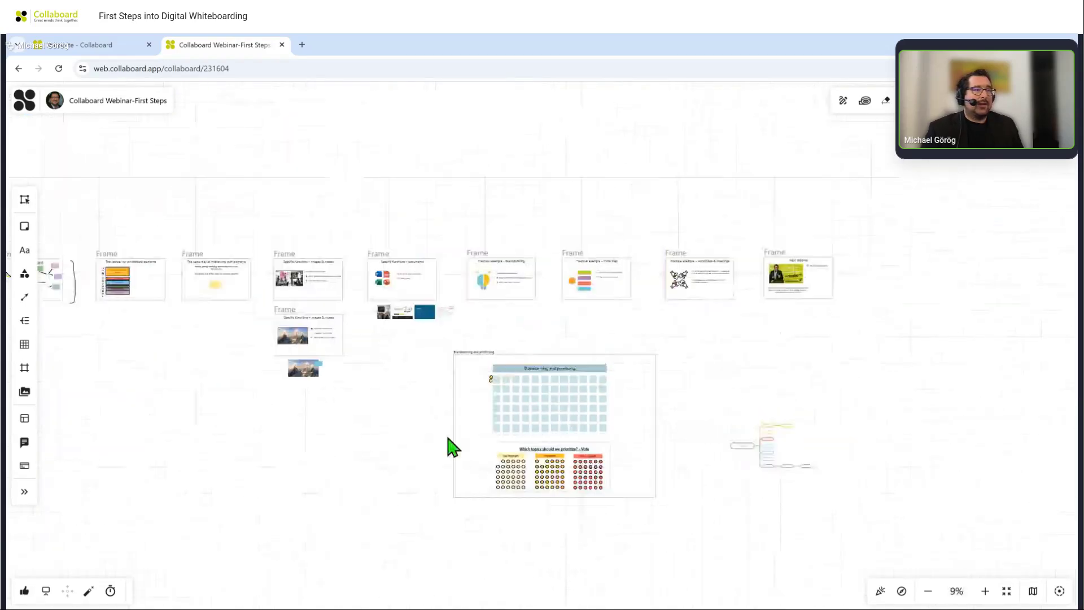
pyautogui.moveTo(518, 346); pyautogui.dragTo(675, 343)
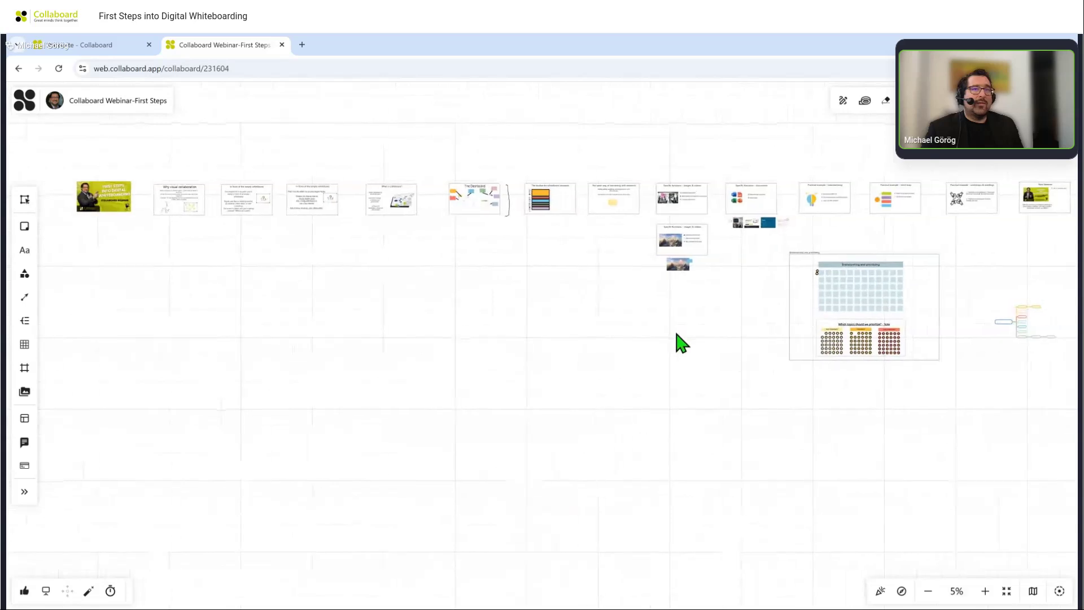
pyautogui.click(844, 107)
pyautogui.click(801, 104)
pyautogui.scroll(-3, 807, 192)
pyautogui.click(815, 242)
pyautogui.moveTo(902, 444)
pyautogui.mouseDown()
pyautogui.moveTo(941, 512)
pyautogui.moveTo(946, 564)
pyautogui.moveTo(938, 558)
pyautogui.moveTo(965, 564)
pyautogui.mouseUp()
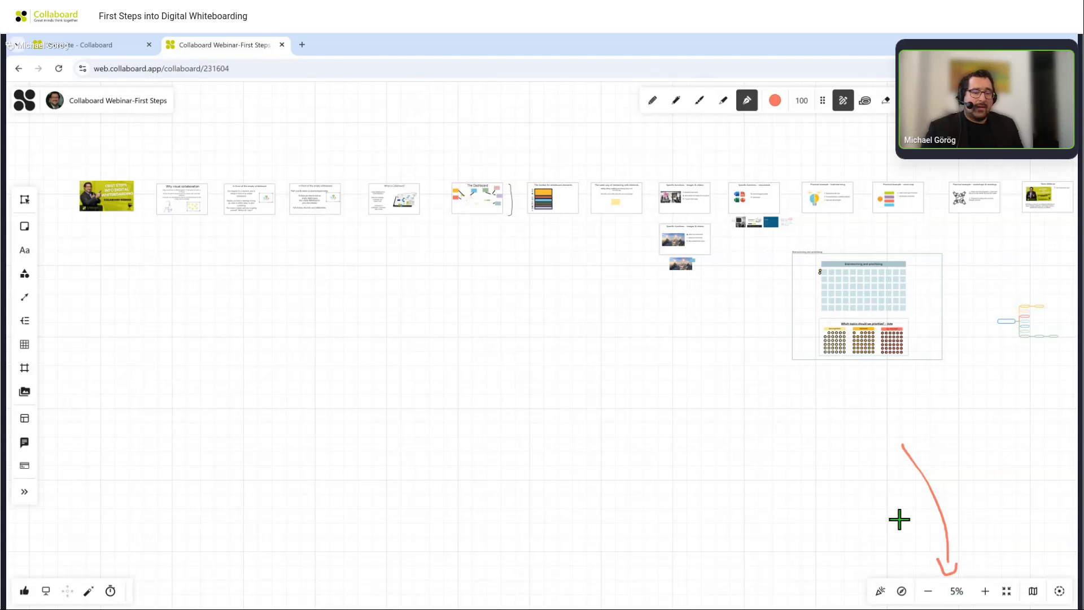
# Try a short stroke with the same pen at 400% zoom, undo it and leave drawing mode.
pyautogui.scroll(5, 825, 512)
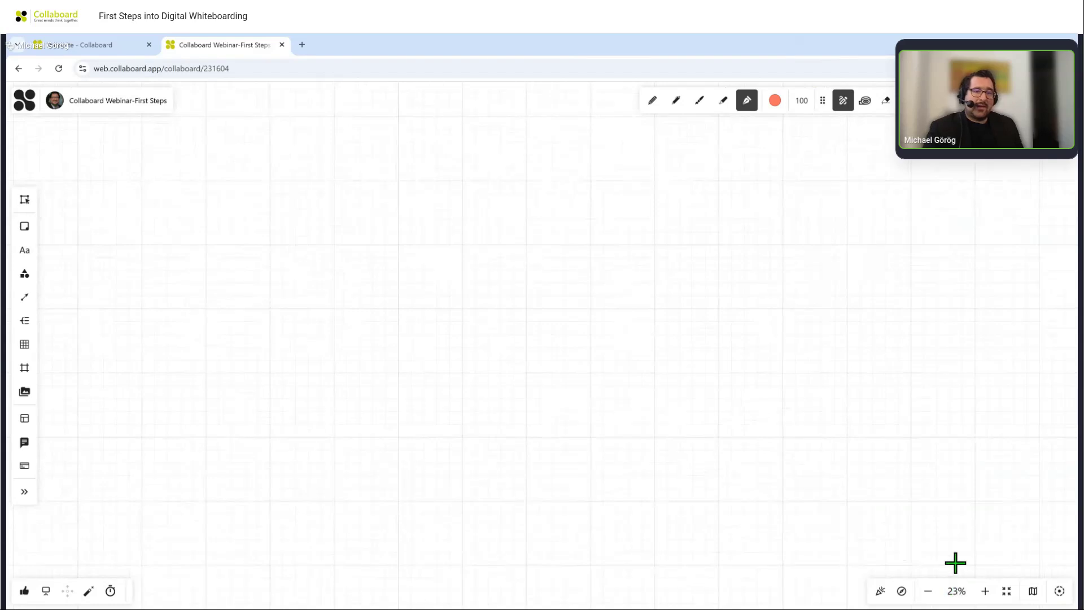
pyautogui.scroll(10, 945, 542)
pyautogui.moveTo(945, 542)
pyautogui.mouseDown()
pyautogui.moveTo(931, 430)
pyautogui.moveTo(941, 493)
pyautogui.mouseUp()
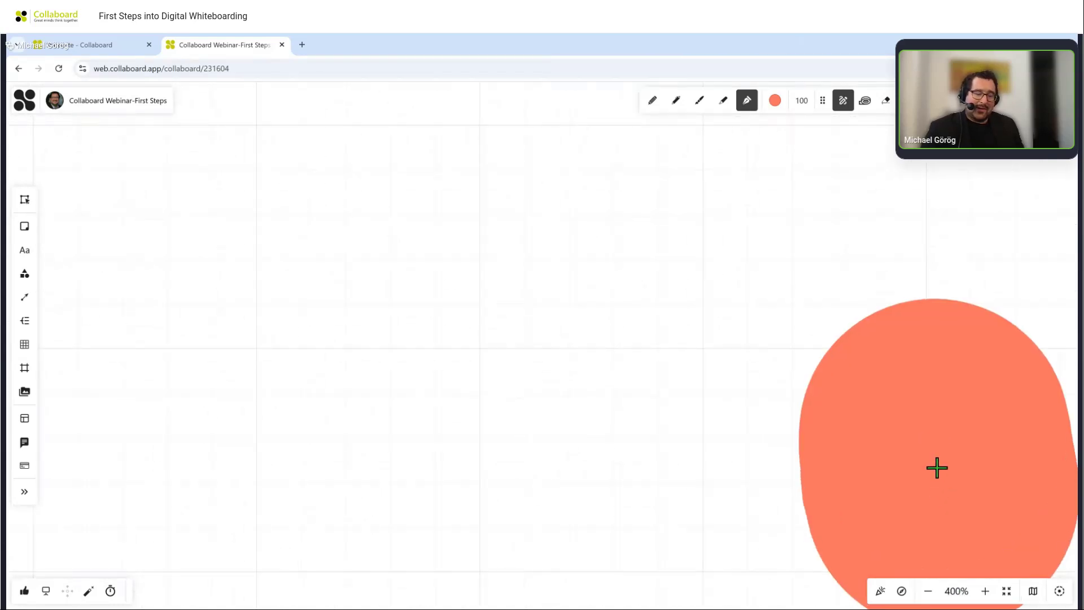
pyautogui.hotkey('ctrl', 'z')
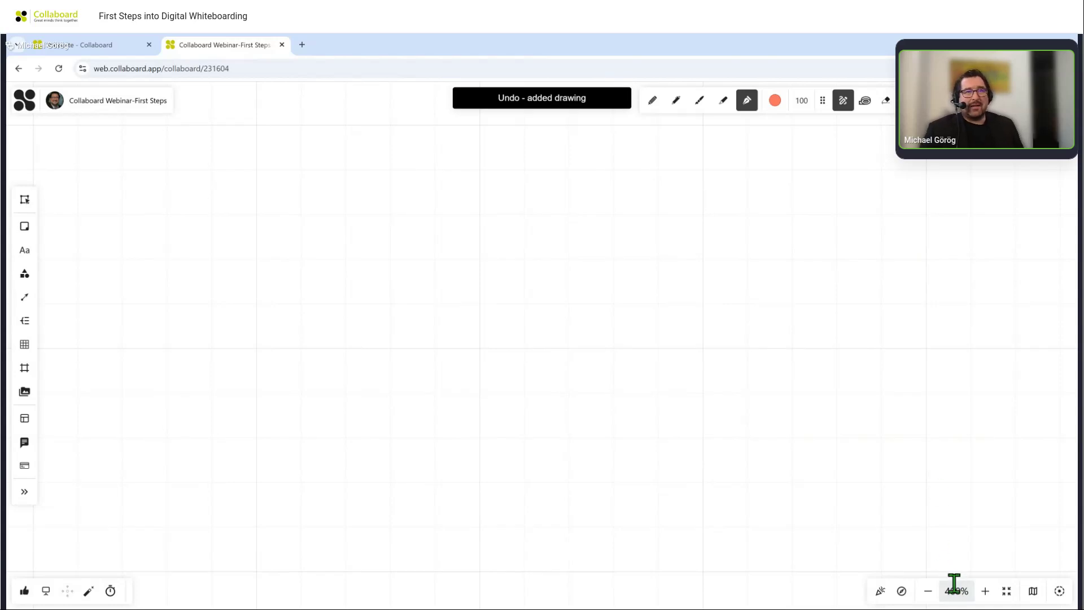
pyautogui.press('Escape')
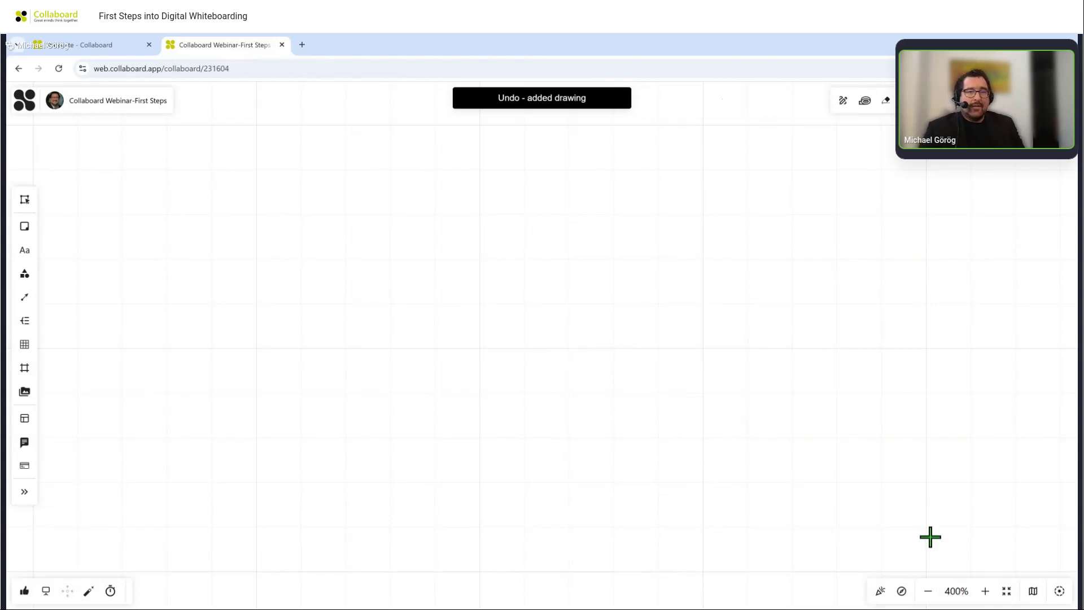
# Return to the mind map and switch its layout to vertical from the "Mind map" root node.
pyautogui.scroll(-1, 876, 517)
pyautogui.scroll(-3, 903, 511)
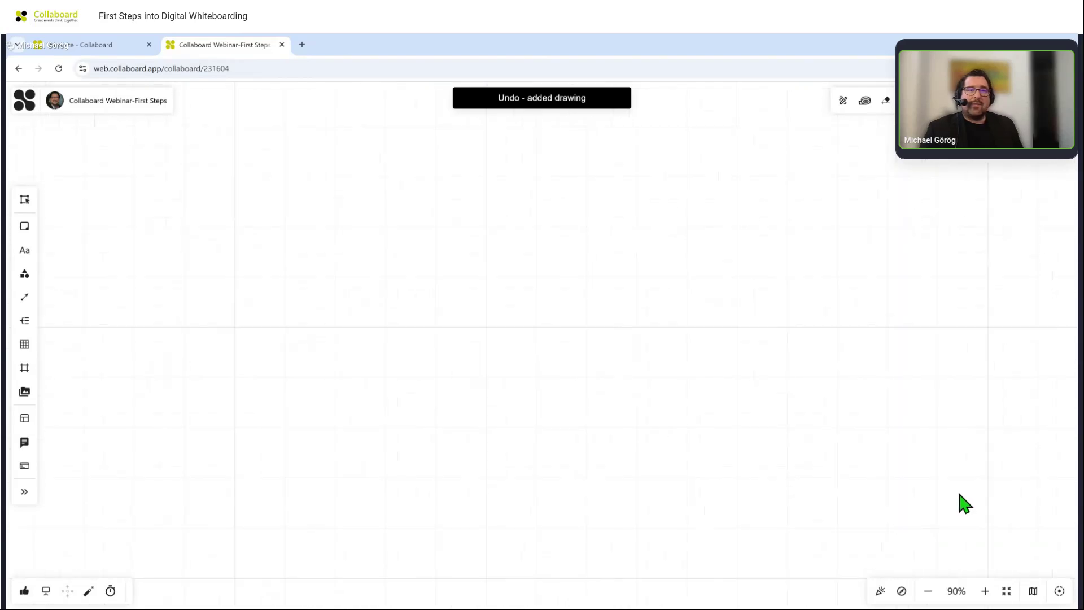
pyautogui.scroll(-5, 876, 473)
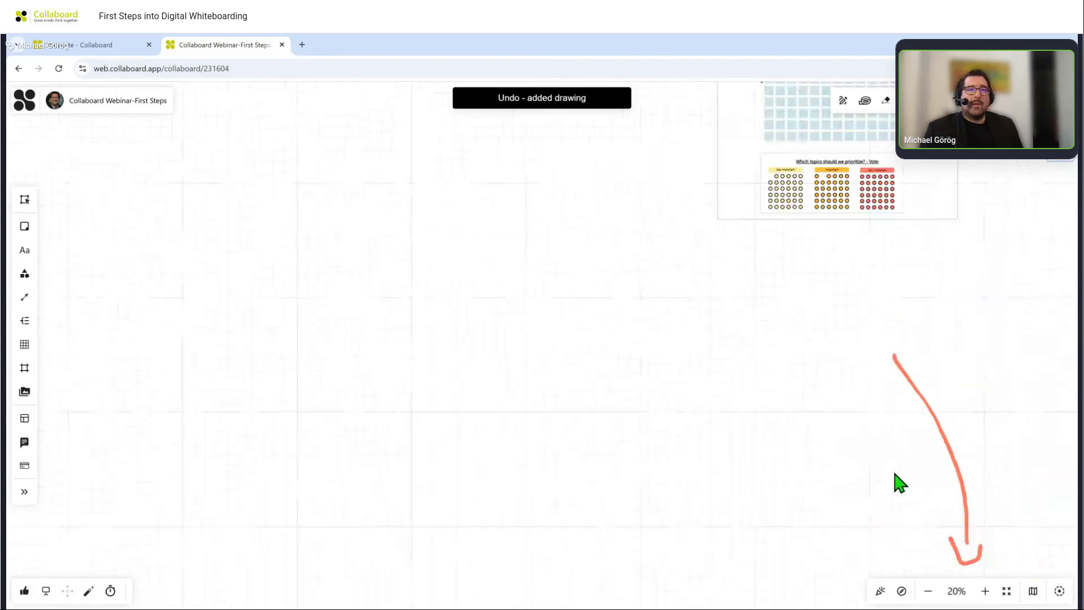
pyautogui.moveTo(892, 468); pyautogui.dragTo(516, 479)
pyautogui.scroll(4, 697, 314)
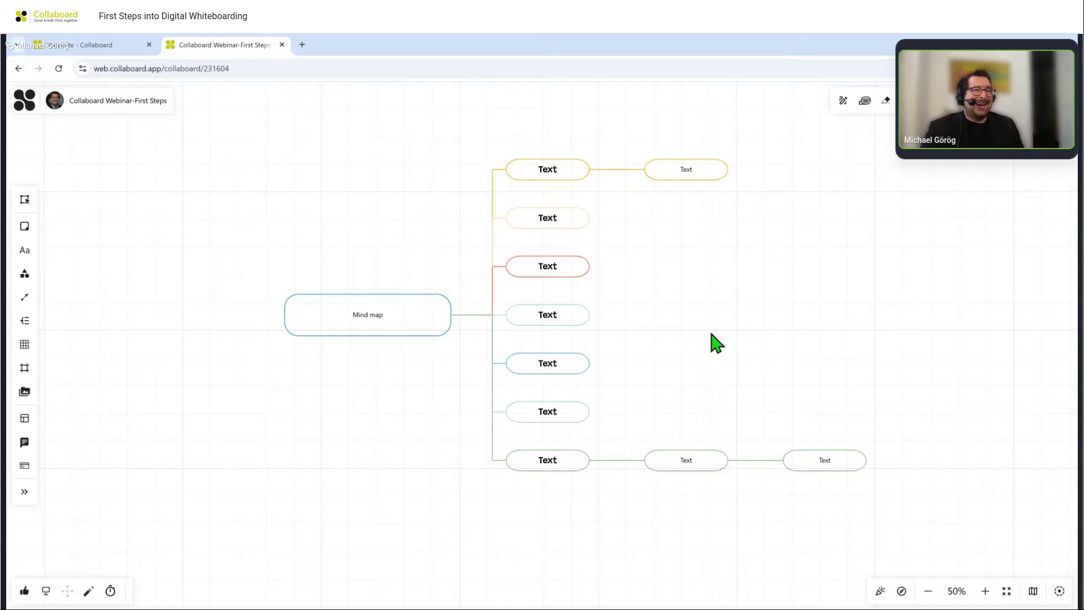
pyautogui.moveTo(710, 333); pyautogui.dragTo(794, 324)
pyautogui.click(540, 326)
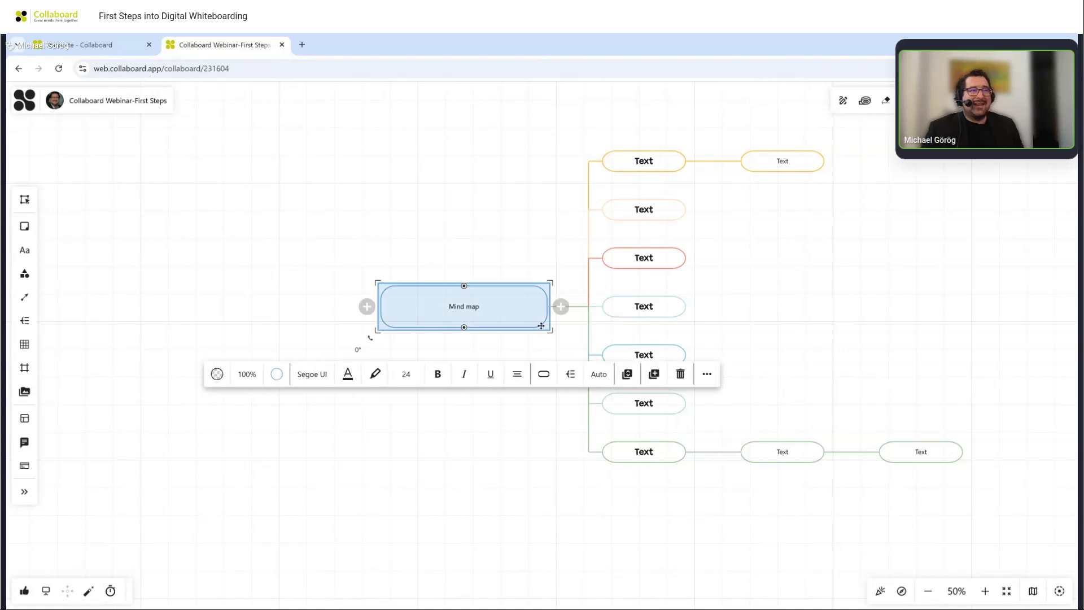
pyautogui.click(571, 373)
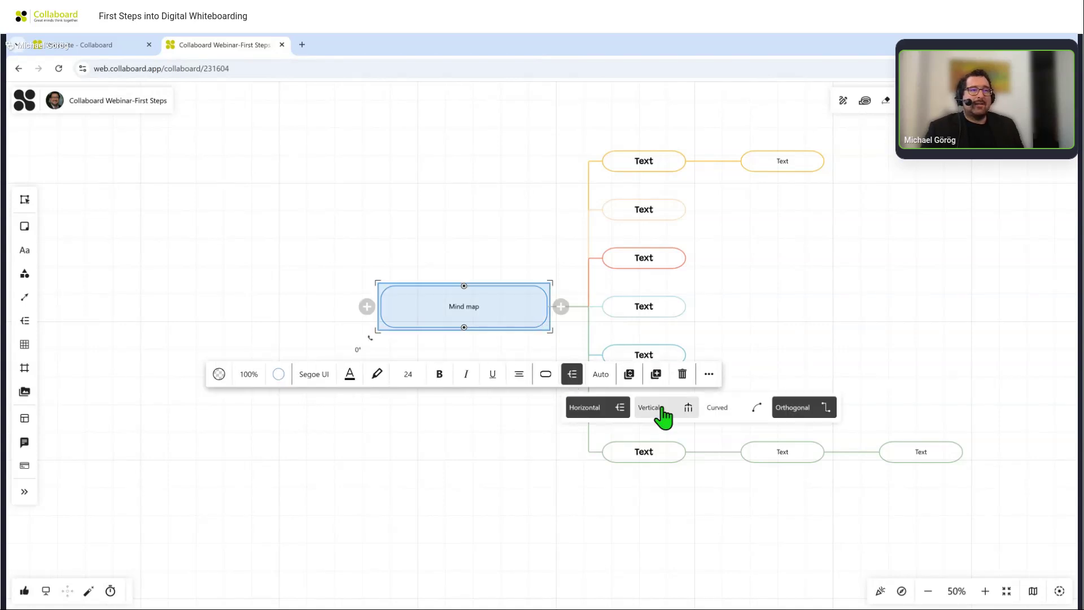
pyautogui.click(661, 409)
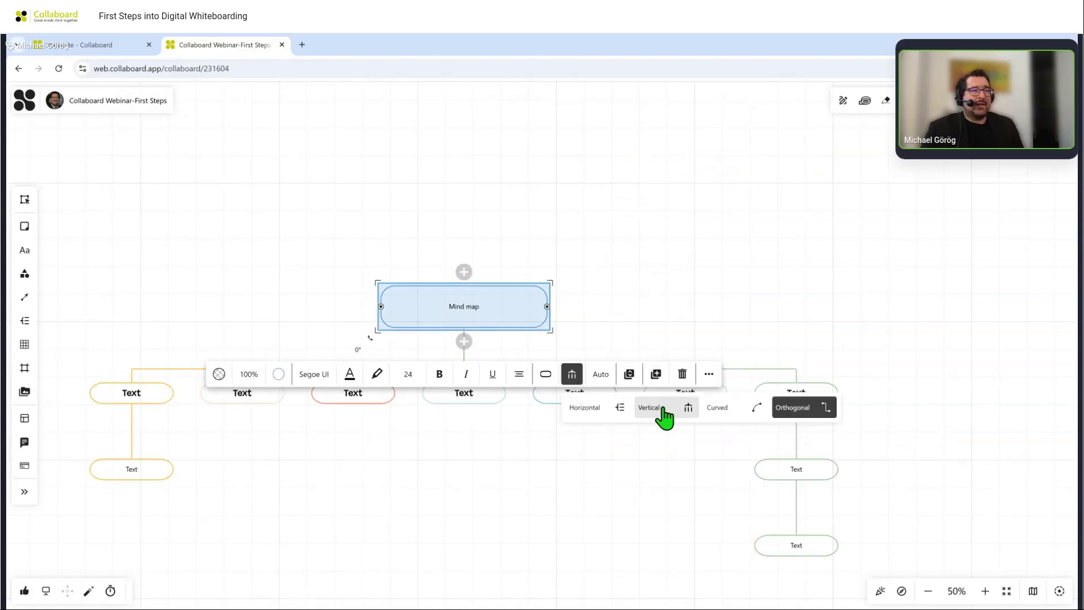
pyautogui.click(628, 312)
# Add one child node beneath each of the fourth and fifth first-level nodes of the mind map.
pyautogui.click(549, 290)
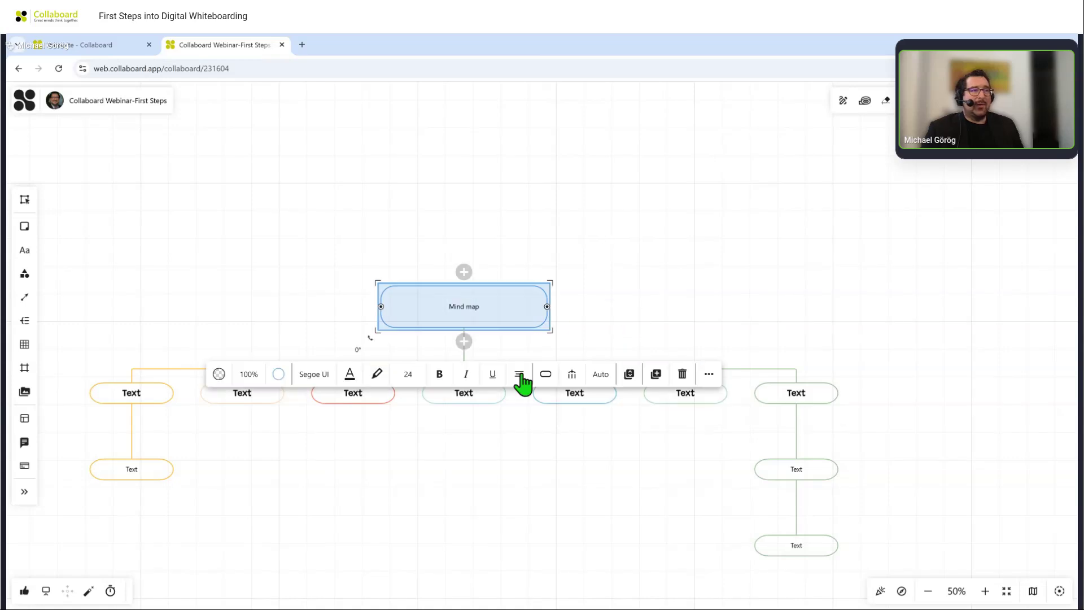
pyautogui.click(484, 404)
pyautogui.click(463, 417)
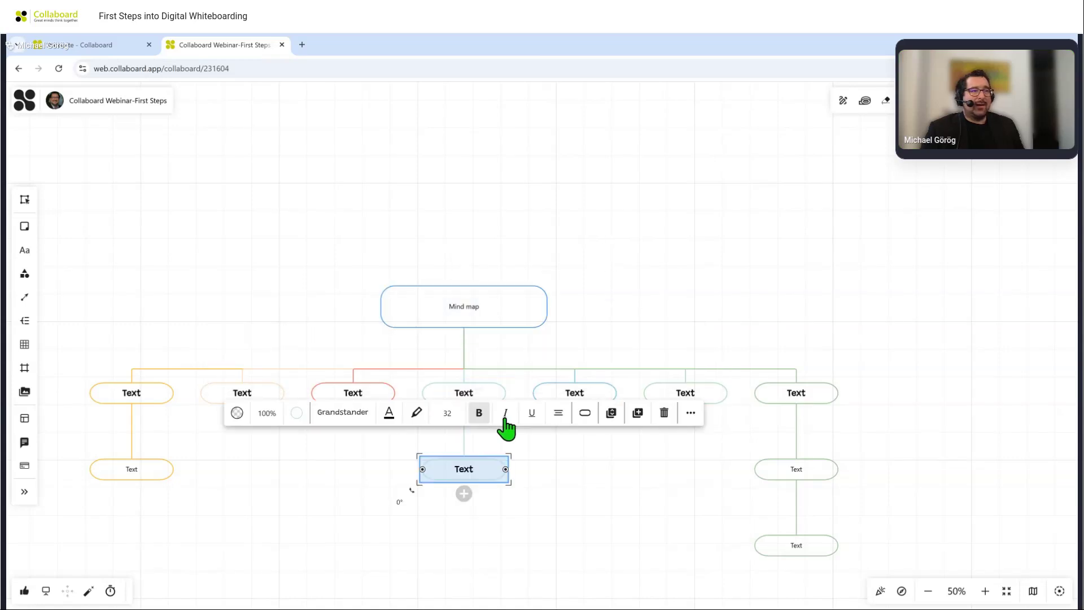
pyautogui.click(593, 393)
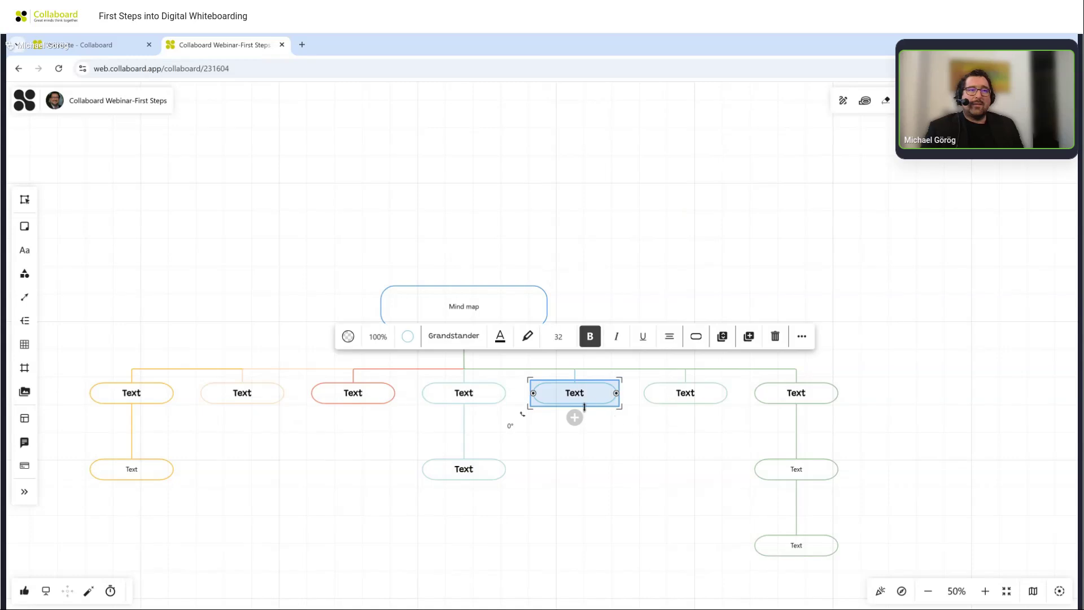
pyautogui.click(574, 417)
pyautogui.click(622, 310)
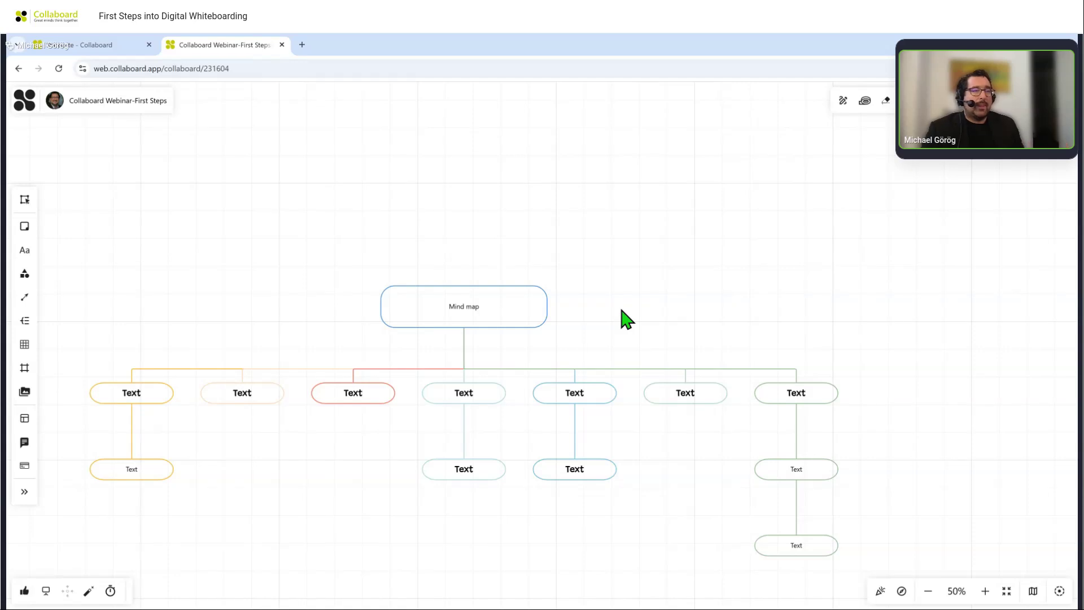
# Draw a wide ellipse on an empty area of the board and place a sticky note to its right.
pyautogui.moveTo(609, 329); pyautogui.dragTo(608, 463)
pyautogui.moveTo(527, 354); pyautogui.dragTo(535, 466)
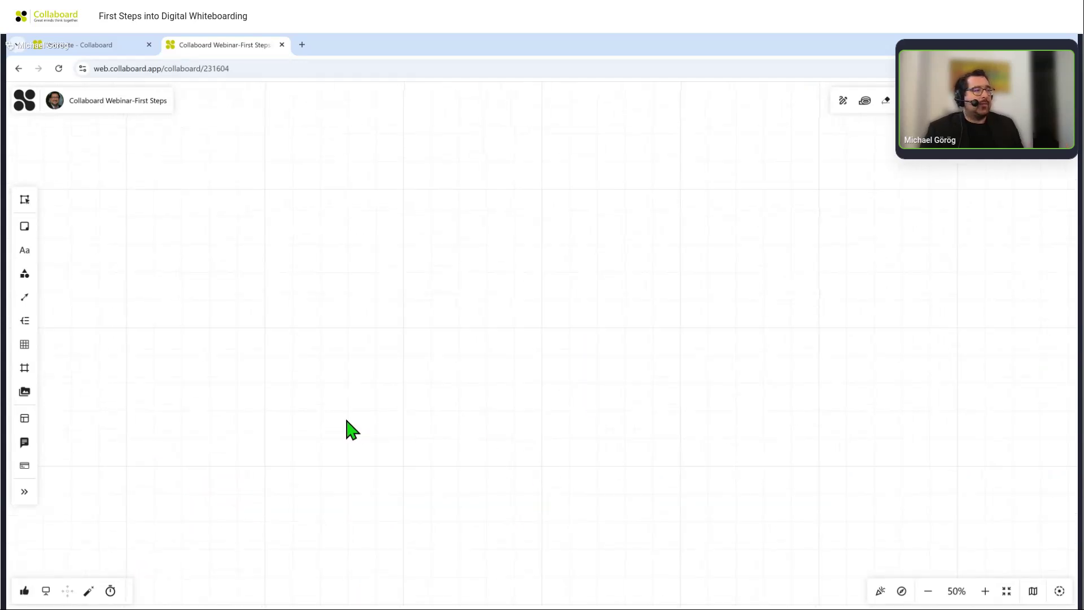
pyautogui.click(33, 271)
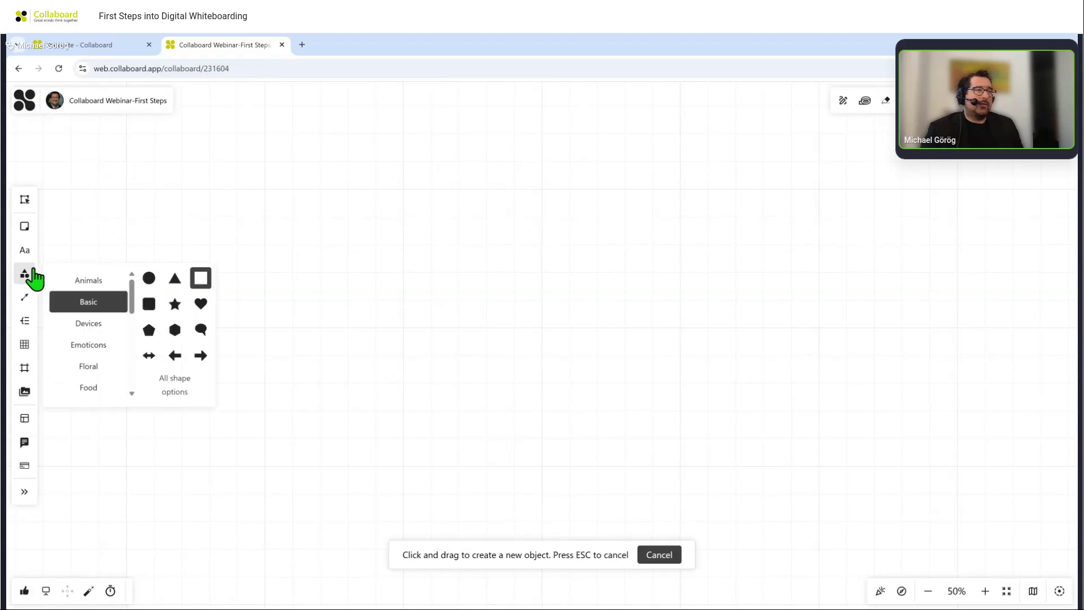
pyautogui.click(149, 279)
pyautogui.moveTo(290, 259); pyautogui.dragTo(531, 373)
pyautogui.click(26, 228)
pyautogui.click(796, 289)
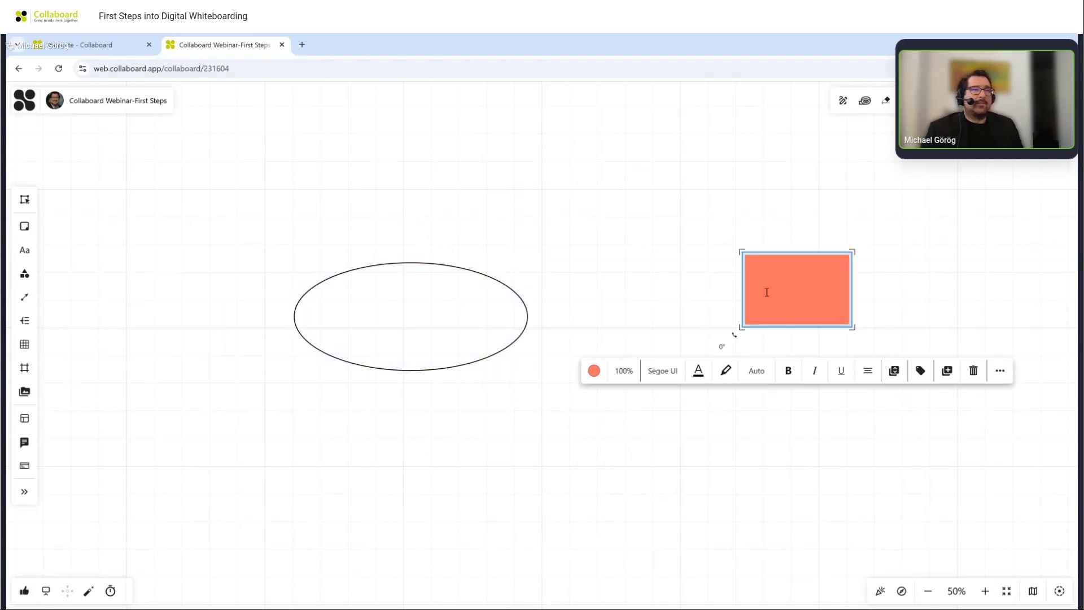
# Fill the ellipse with coral and give it a dashed black border of thickness 12.
pyautogui.click(593, 303)
pyautogui.click(527, 309)
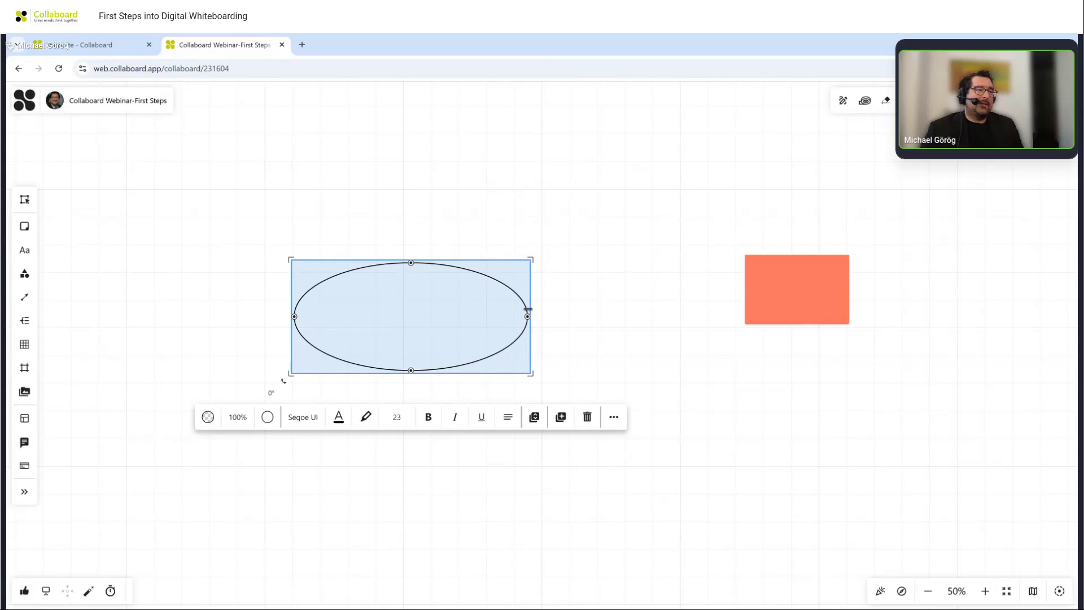
pyautogui.click(207, 418)
pyautogui.click(288, 265)
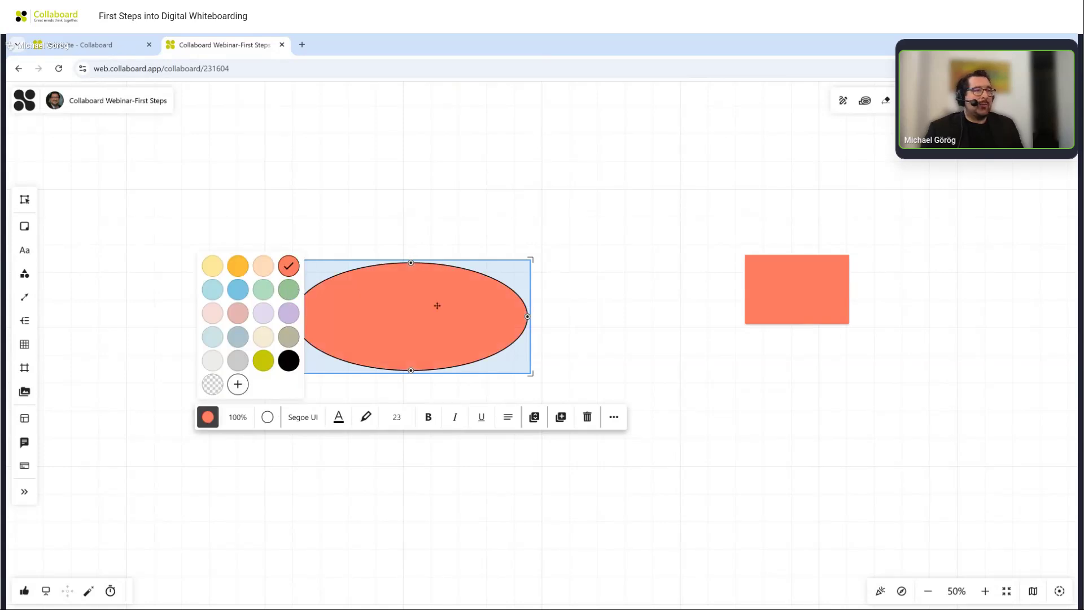
pyautogui.click(266, 418)
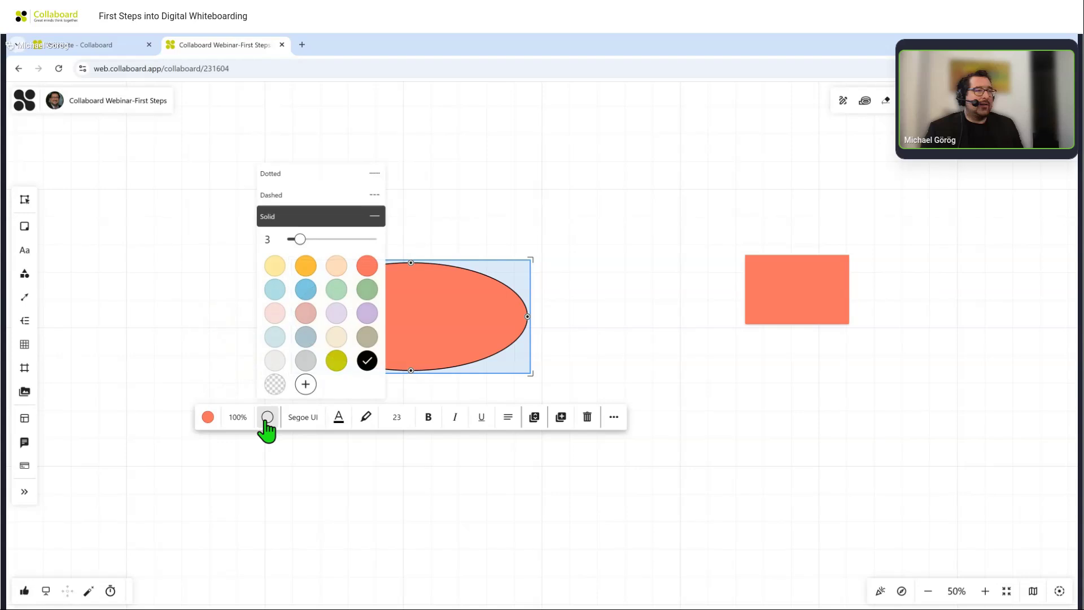
pyautogui.moveTo(300, 239); pyautogui.dragTo(357, 239)
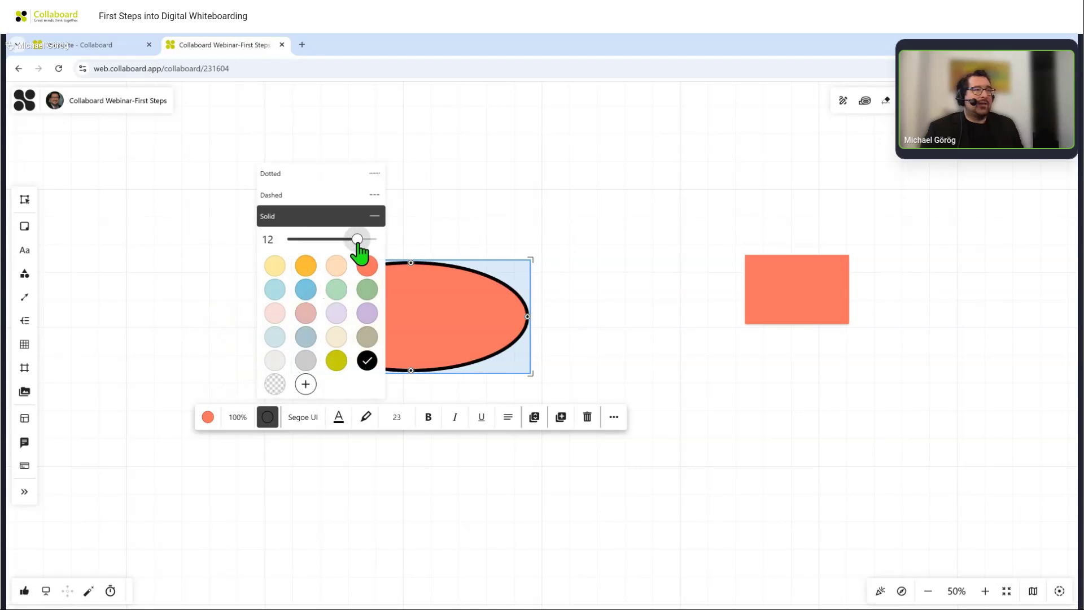
pyautogui.click(359, 195)
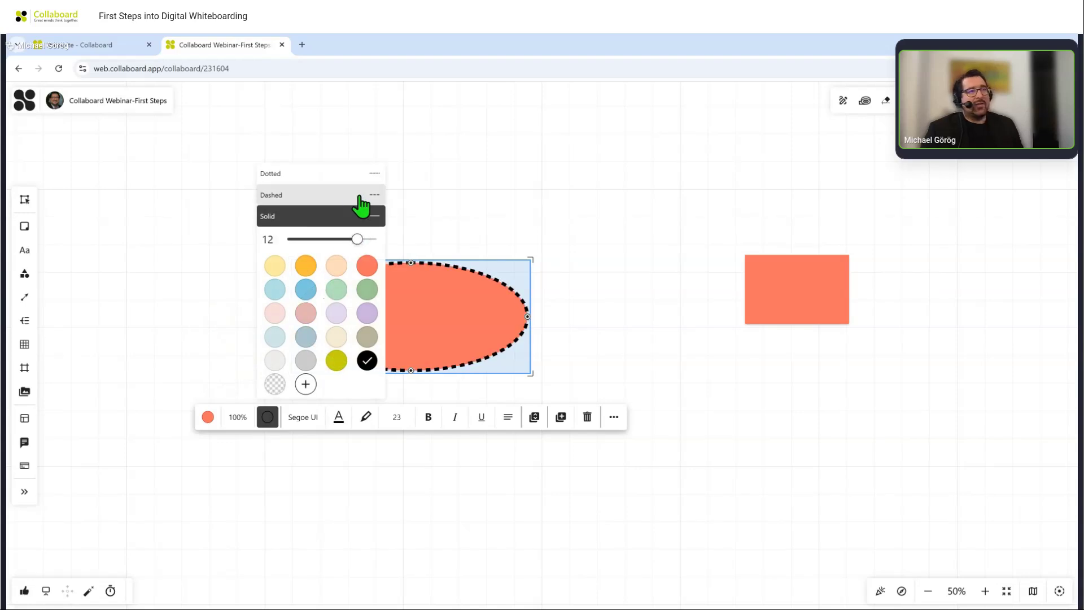
pyautogui.click(418, 203)
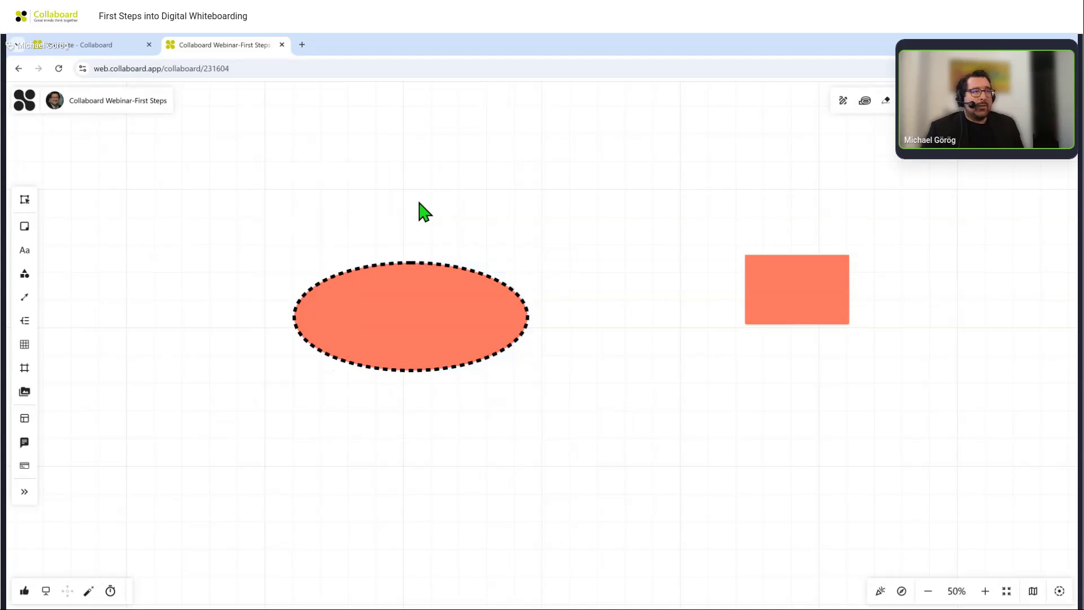
# Connect the ellipse's right side to the sticky note and place a duplicate of the note below the original.
pyautogui.click(464, 265)
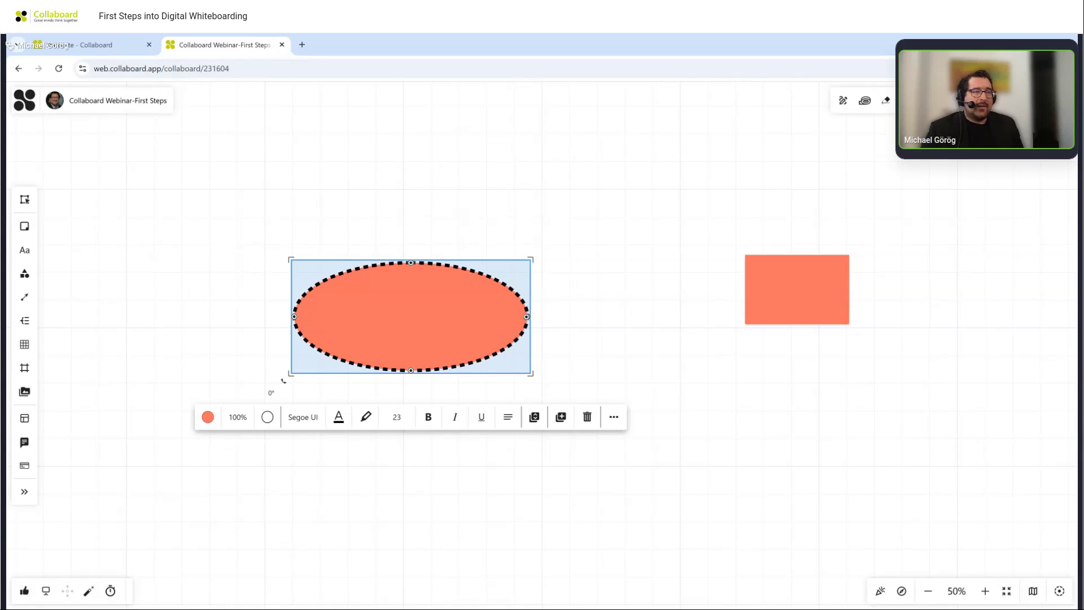
pyautogui.moveTo(526, 316); pyautogui.dragTo(780, 286)
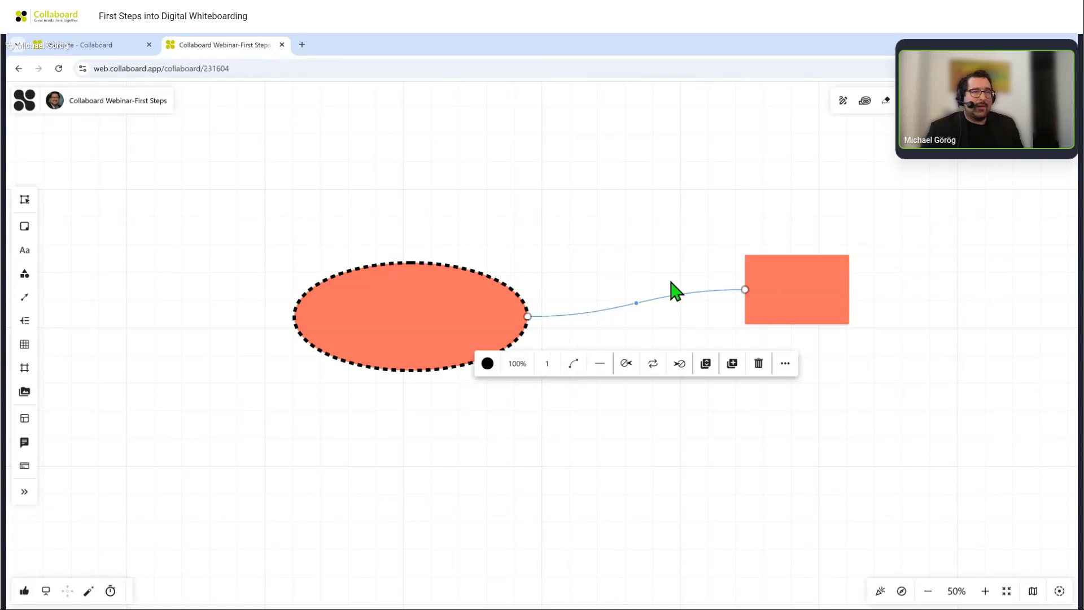
pyautogui.click(797, 277)
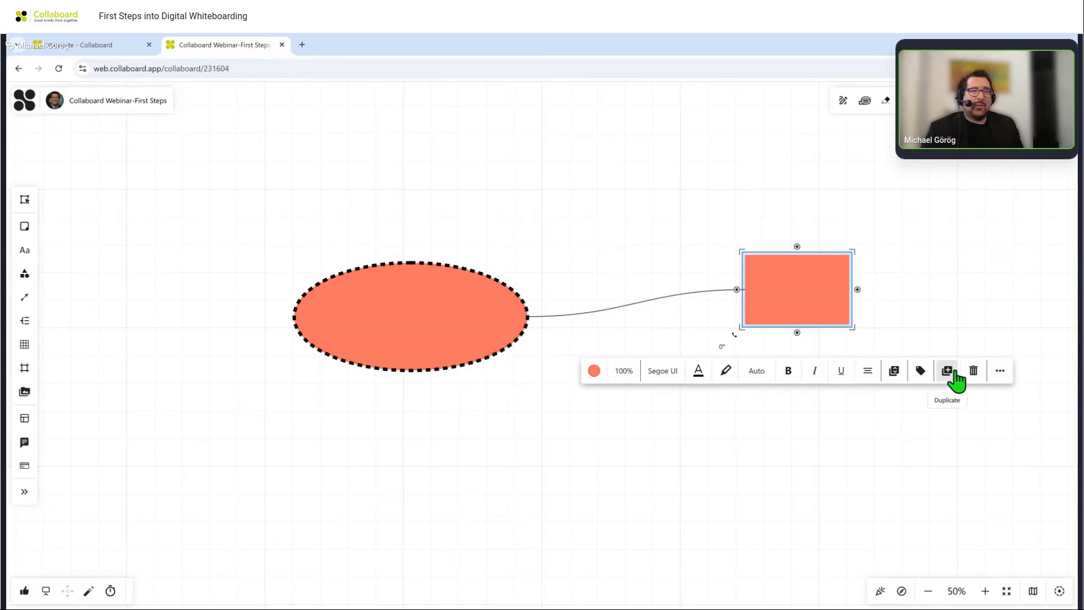
pyautogui.click(955, 379)
pyautogui.moveTo(912, 273); pyautogui.dragTo(801, 415)
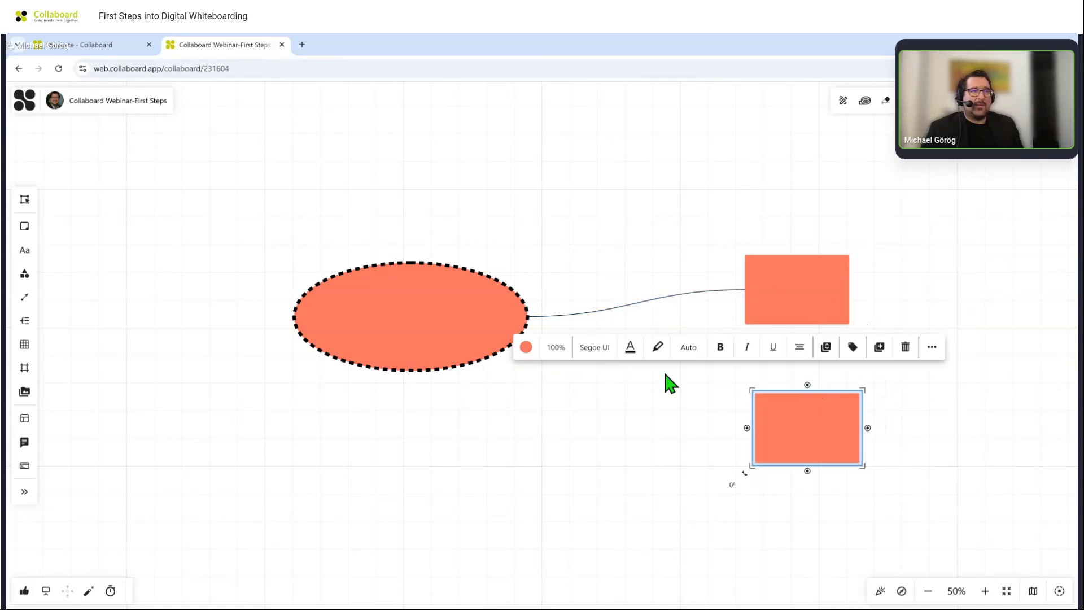
# Connect the ellipse's right side to the lower sticky note and move the upper note slightly up and to the right.
pyautogui.click(451, 327)
pyautogui.moveTo(526, 317); pyautogui.dragTo(755, 426)
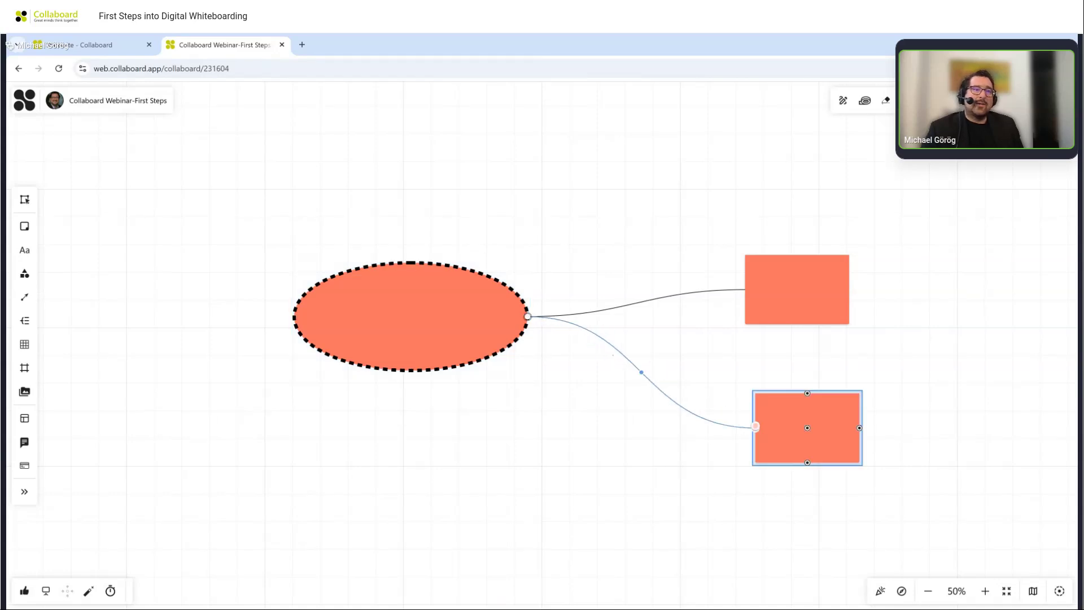
pyautogui.click(708, 344)
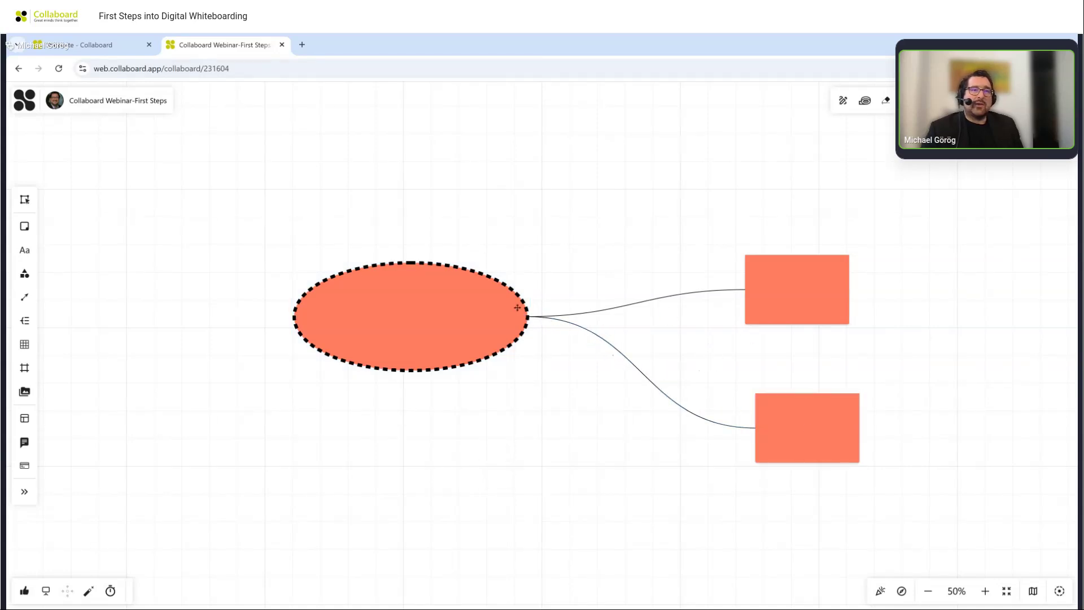
pyautogui.moveTo(759, 289); pyautogui.dragTo(794, 247)
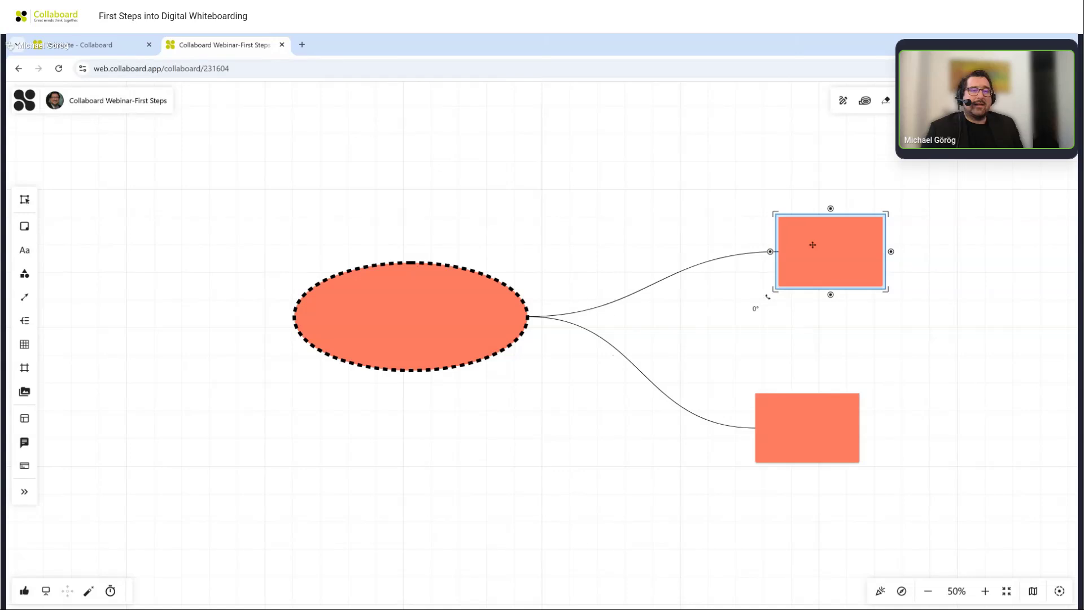
pyautogui.click(727, 274)
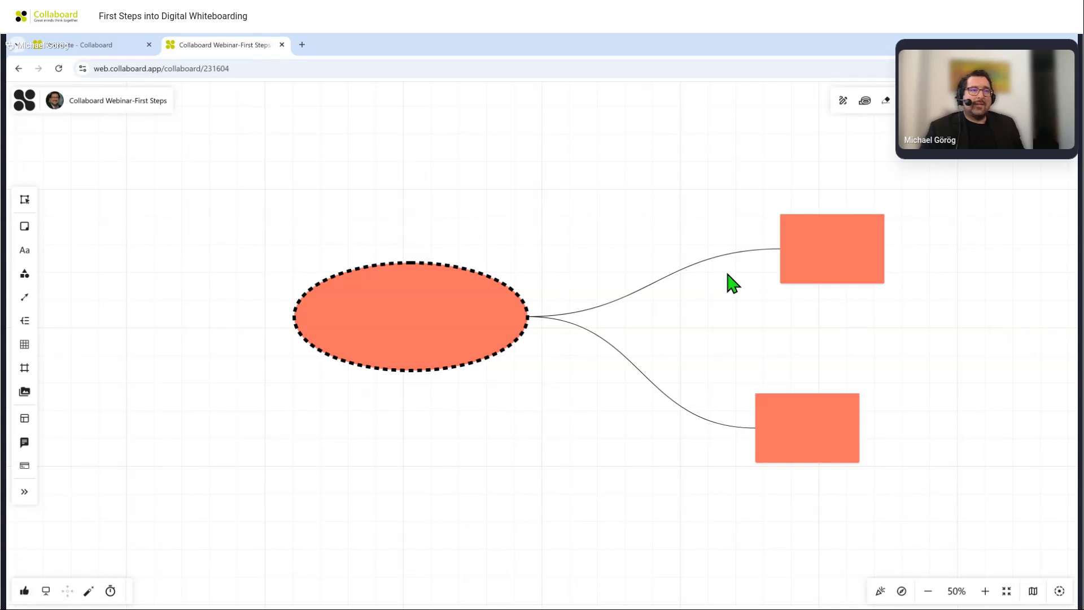
# Set the thickness of the connector between the ellipse and the upper note to 7.
pyautogui.scroll(4, 727, 274)
pyautogui.scroll(1, 711, 305)
pyautogui.click(673, 301)
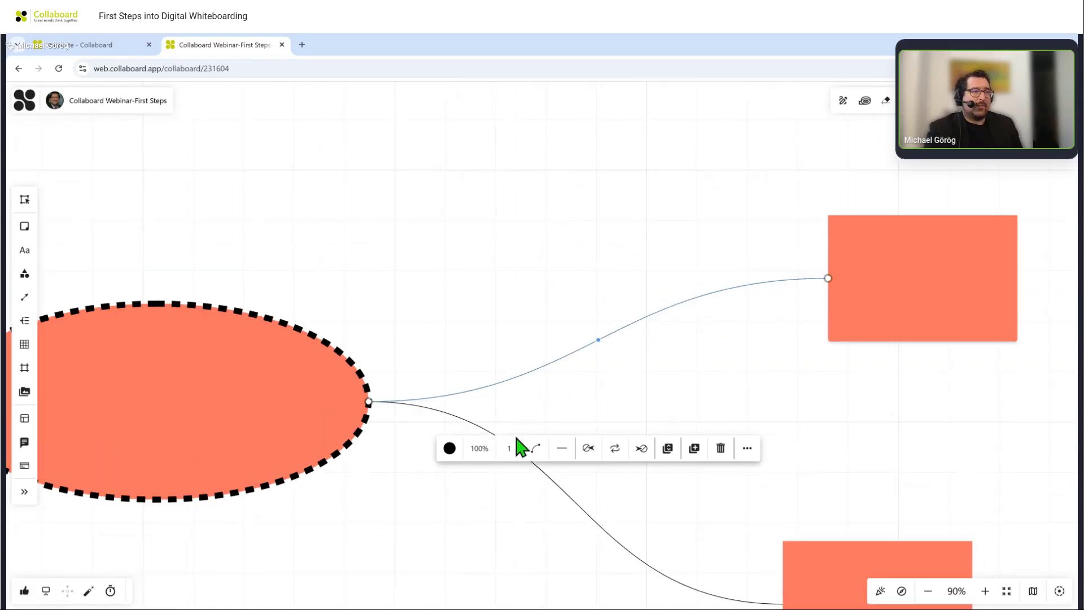
pyautogui.click(506, 447)
pyautogui.moveTo(527, 418); pyautogui.dragTo(566, 421)
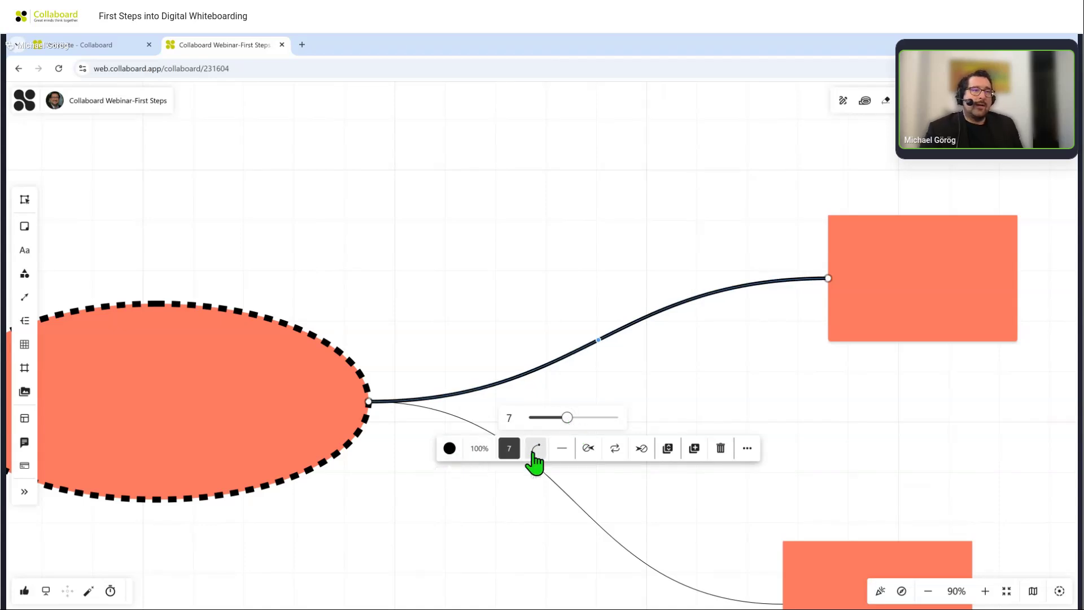
# Give the upper connector a Standard arrowhead at the ellipse and a Square end at the sticky note.
pyautogui.click(584, 450)
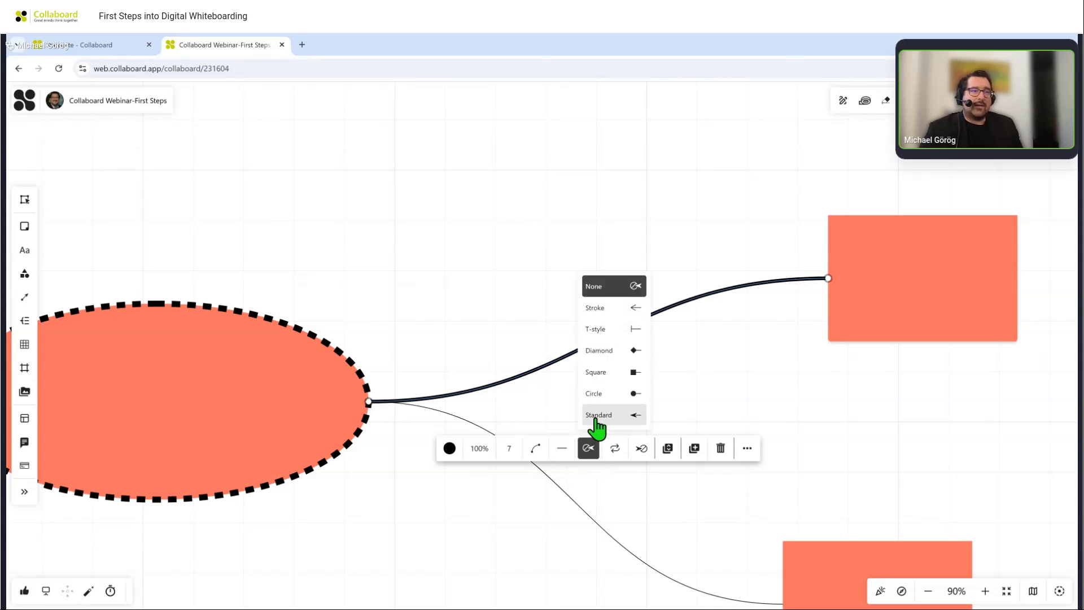
pyautogui.click(595, 417)
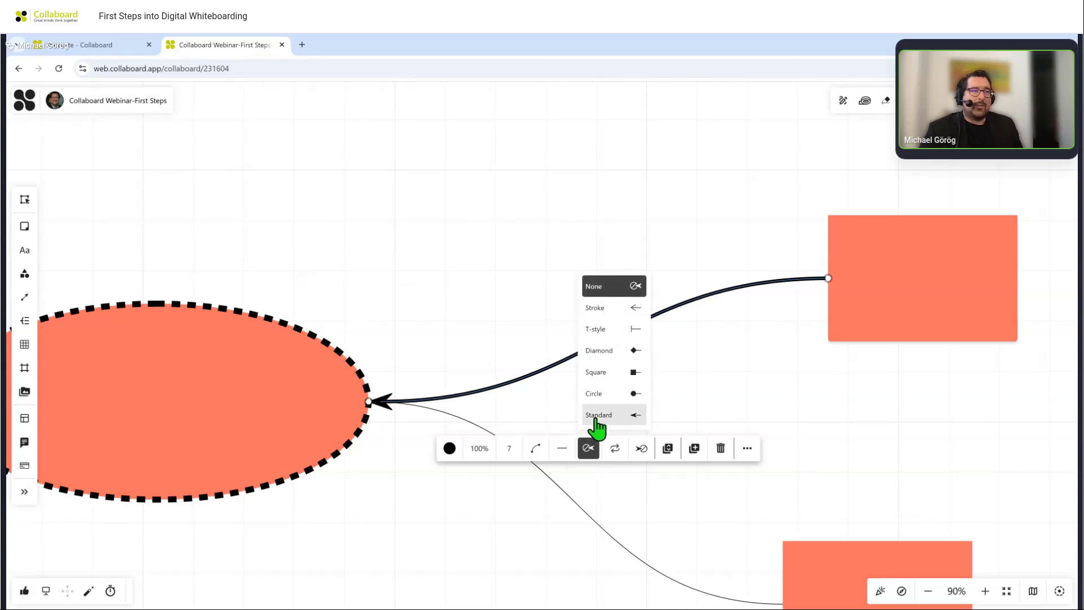
pyautogui.click(642, 449)
pyautogui.click(665, 377)
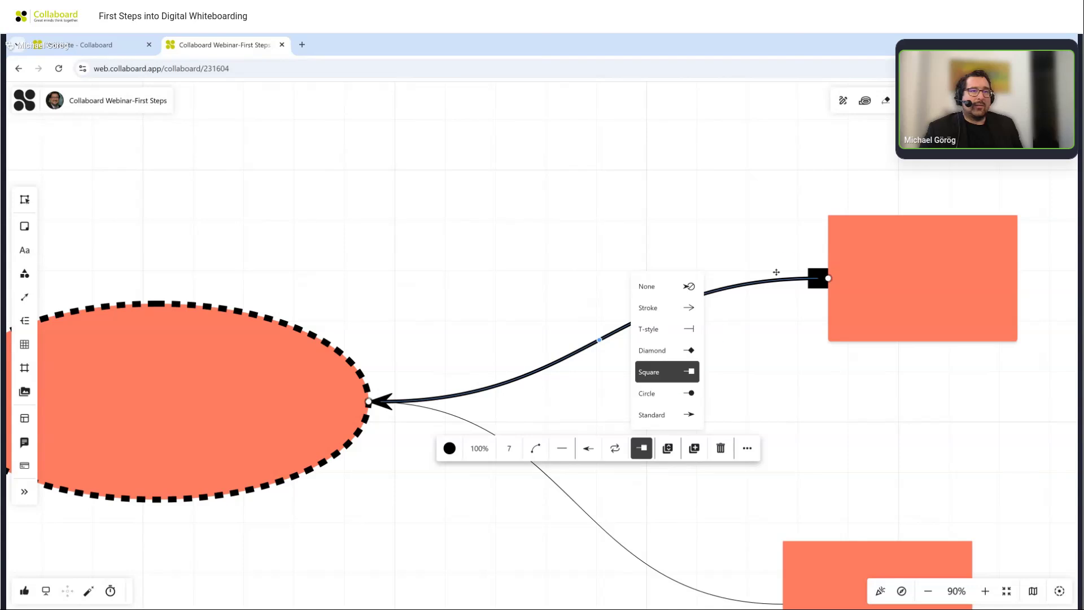
pyautogui.click(793, 260)
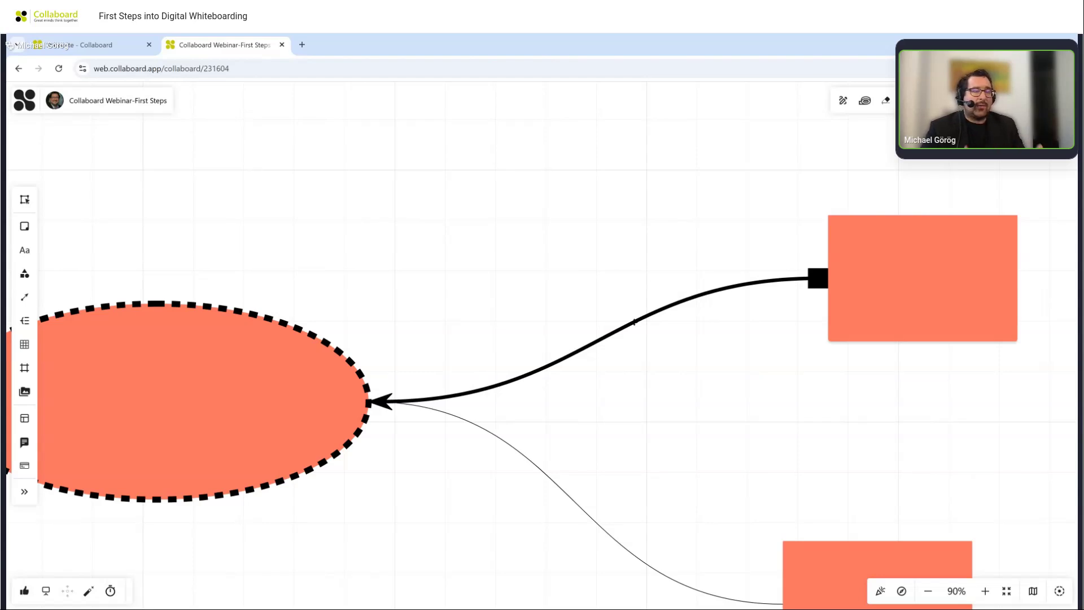
# Bend the upper connector into a high arch by pulling its curve upward at two points between ellipse and note.
pyautogui.click(634, 322)
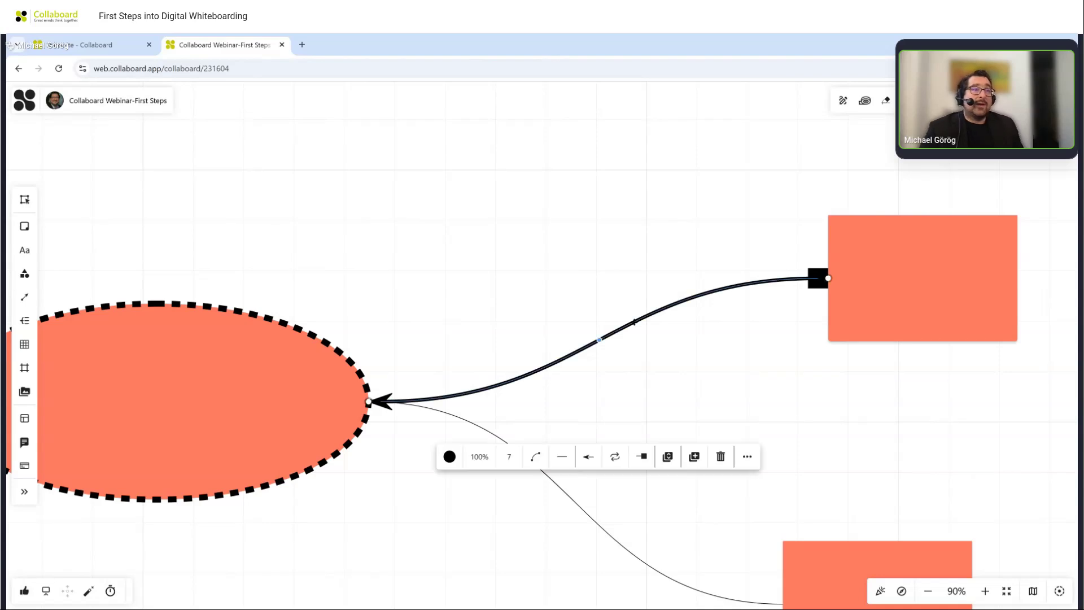
pyautogui.moveTo(599, 340); pyautogui.dragTo(489, 176)
pyautogui.moveTo(582, 229); pyautogui.dragTo(531, 299)
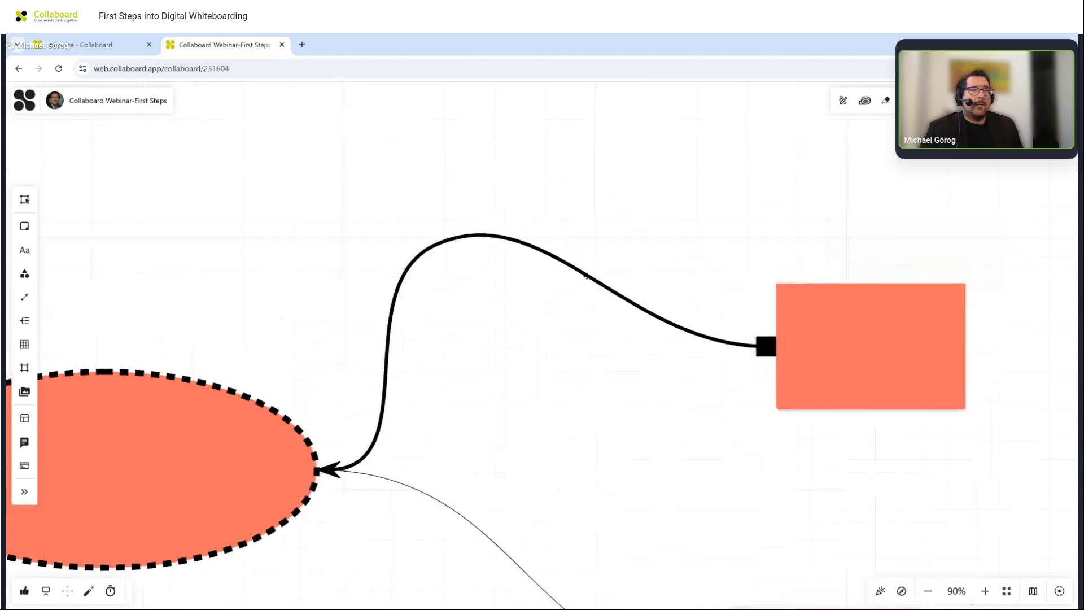
pyautogui.moveTo(590, 275); pyautogui.dragTo(663, 160)
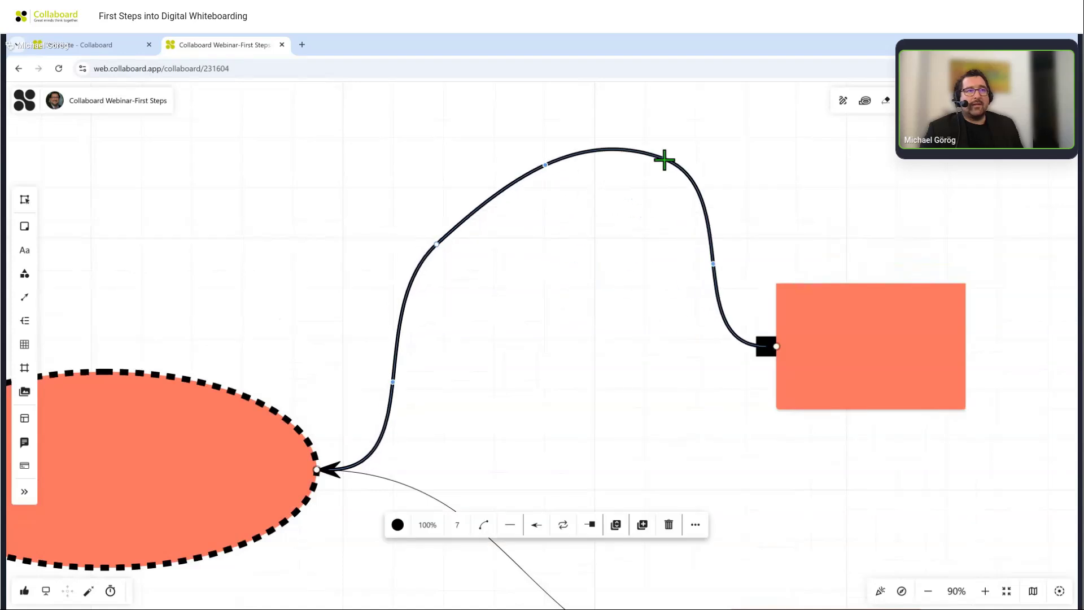
pyautogui.click(543, 211)
# Change the connector to the lower note to the Orthogonal line type and make it clearly thicker.
pyautogui.scroll(-5, 581, 331)
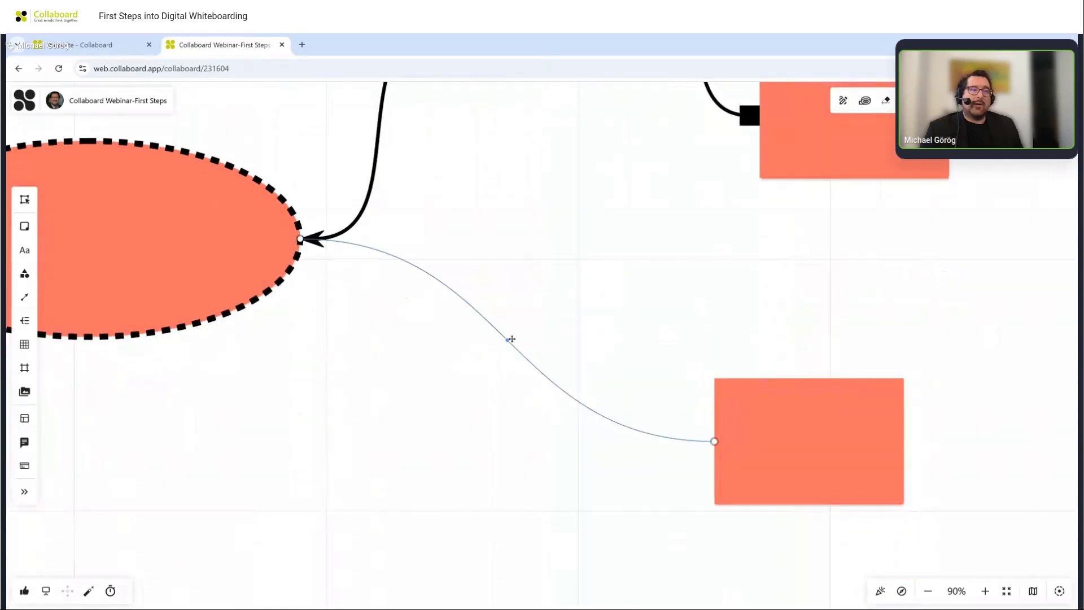
pyautogui.click(511, 338)
pyautogui.click(443, 490)
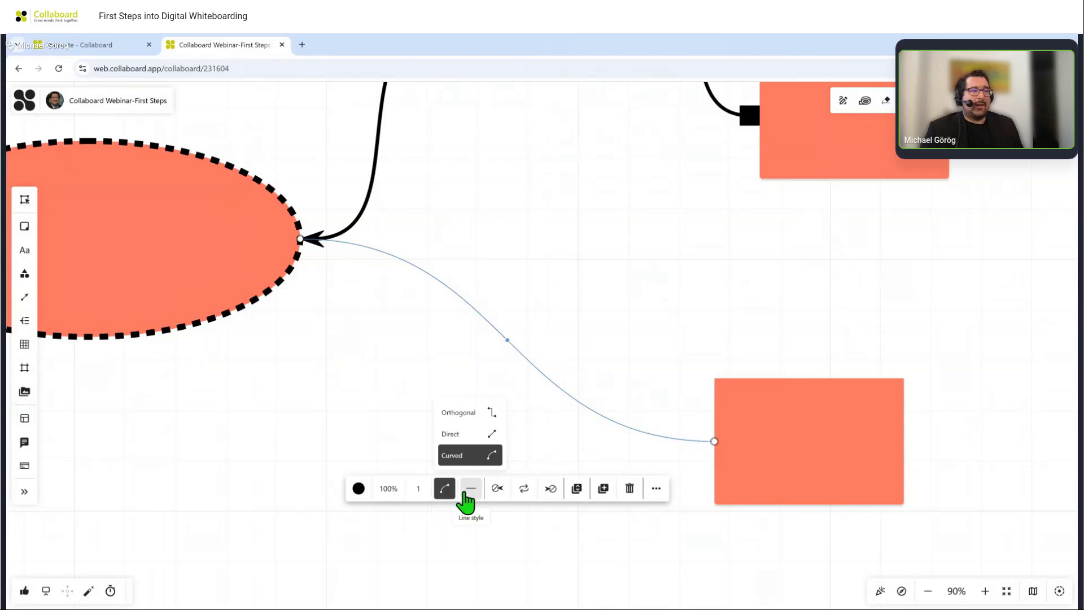
pyautogui.click(468, 413)
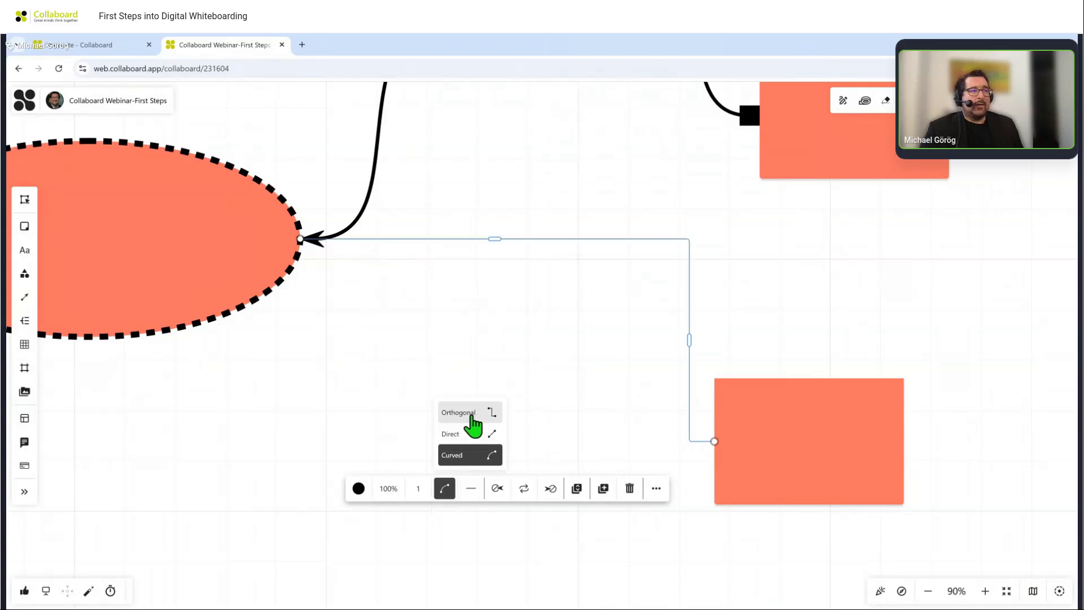
pyautogui.click(418, 489)
pyautogui.moveTo(438, 457); pyautogui.dragTo(508, 457)
# Reroute the orthogonal connector down below the ellipse and move the lower sticky note up and to the left.
pyautogui.moveTo(683, 347); pyautogui.dragTo(536, 350)
pyautogui.moveTo(422, 239); pyautogui.dragTo(472, 534)
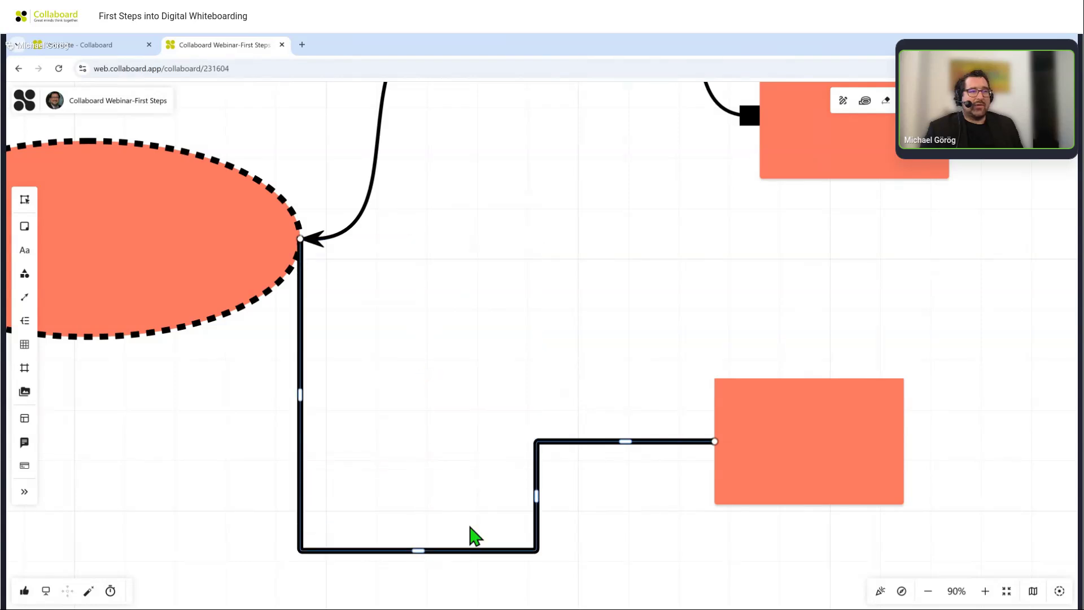
pyautogui.moveTo(729, 413); pyautogui.dragTo(646, 326)
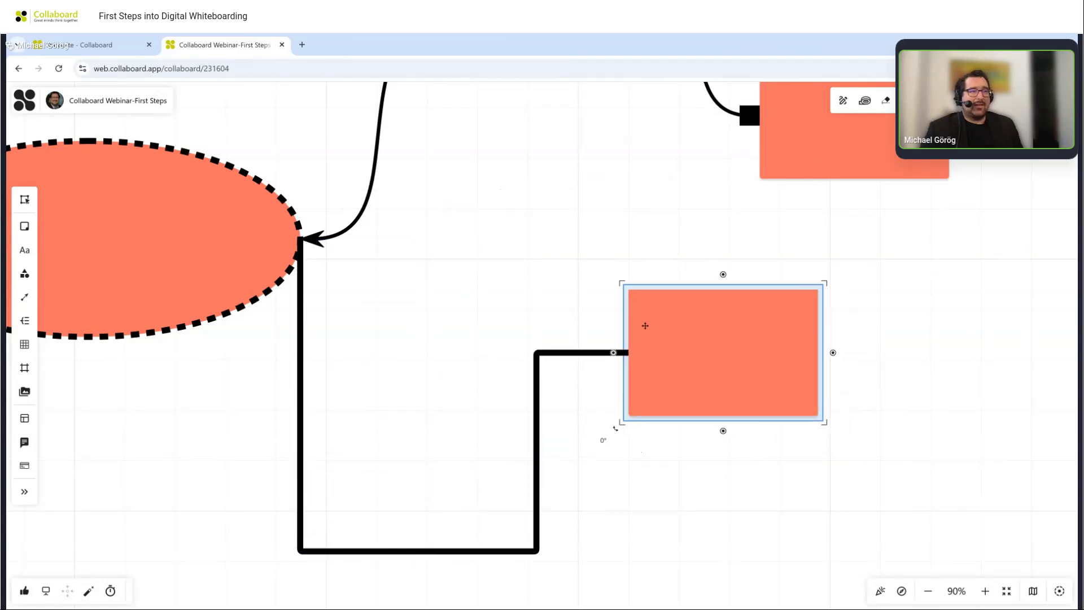
pyautogui.click(462, 343)
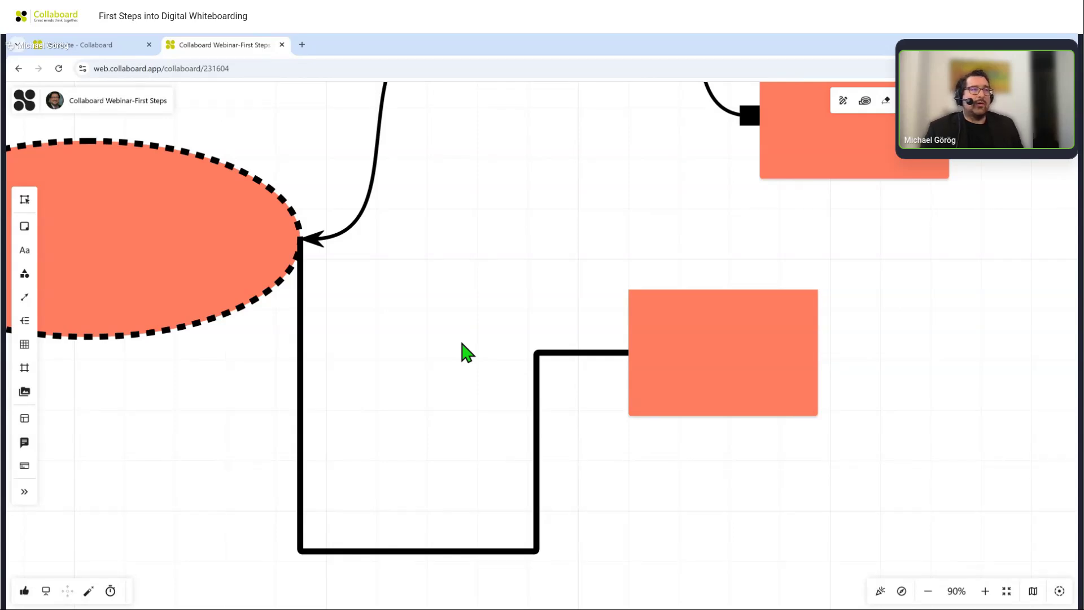
# Go to the frame titled "Practical example – workshops & meetings" and view it close up.
pyautogui.scroll(-2, 461, 343)
pyautogui.scroll(-2, 461, 343)
pyautogui.moveTo(472, 330); pyautogui.dragTo(525, 384)
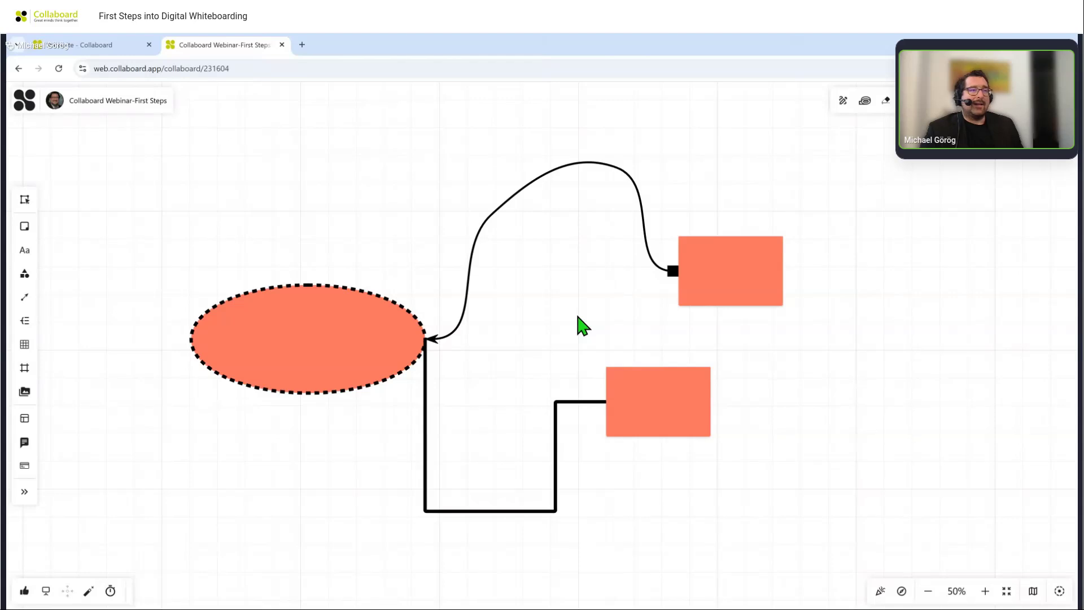
pyautogui.scroll(-3, 577, 316)
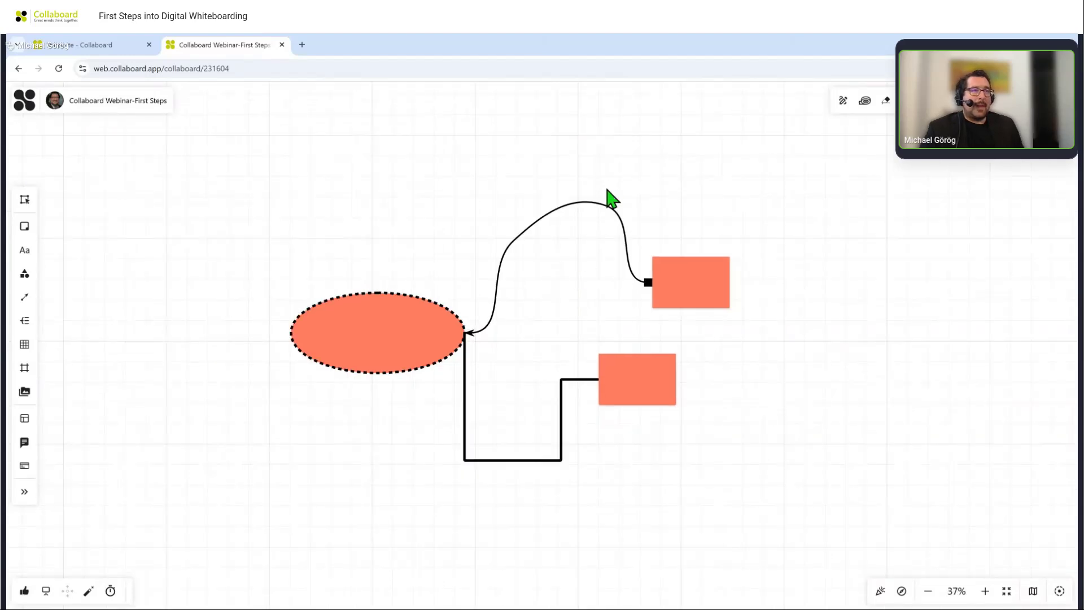
pyautogui.moveTo(607, 194); pyautogui.dragTo(605, 411)
pyautogui.moveTo(610, 309); pyautogui.dragTo(588, 428)
pyautogui.moveTo(460, 362); pyautogui.dragTo(689, 453)
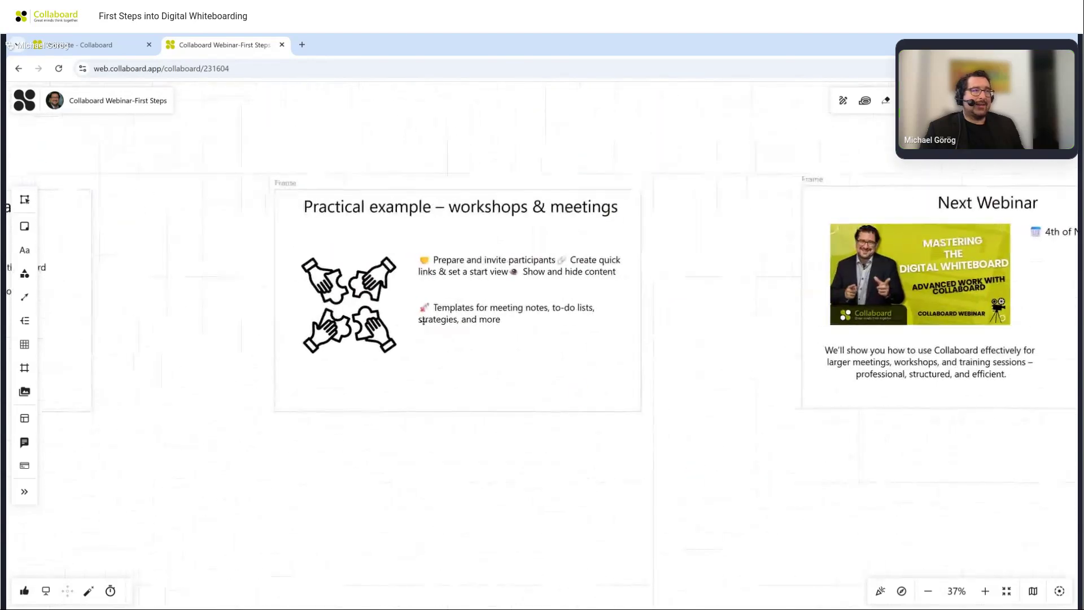
pyautogui.scroll(4, 404, 311)
pyautogui.moveTo(905, 244); pyautogui.dragTo(910, 281)
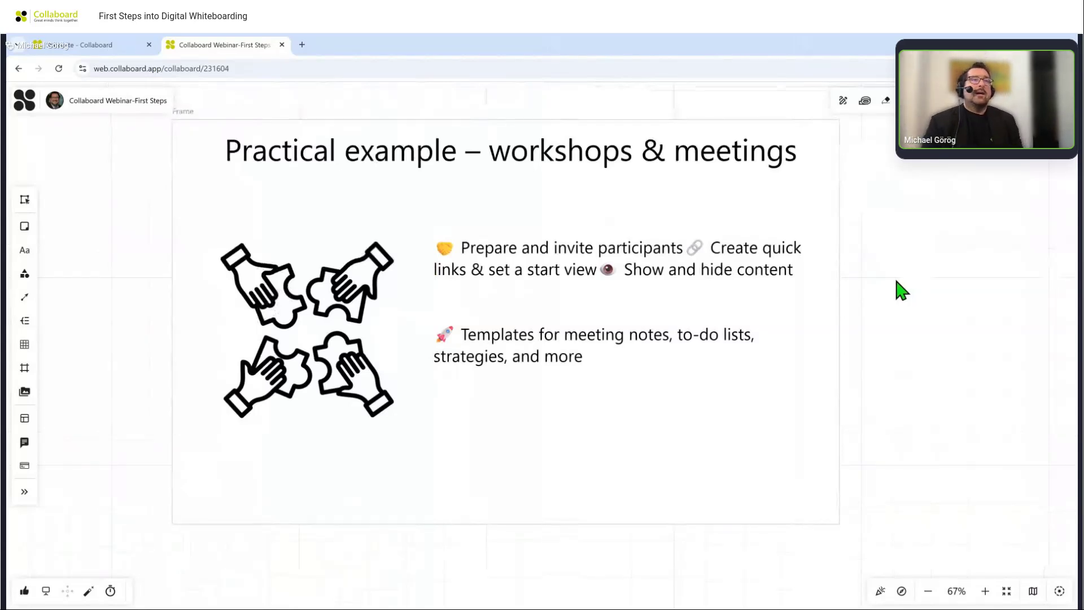
# Split the frame's text with line breaks so that each of its four emoji bullet points starts its own paragraph.
pyautogui.click(689, 253)
pyautogui.click(689, 251)
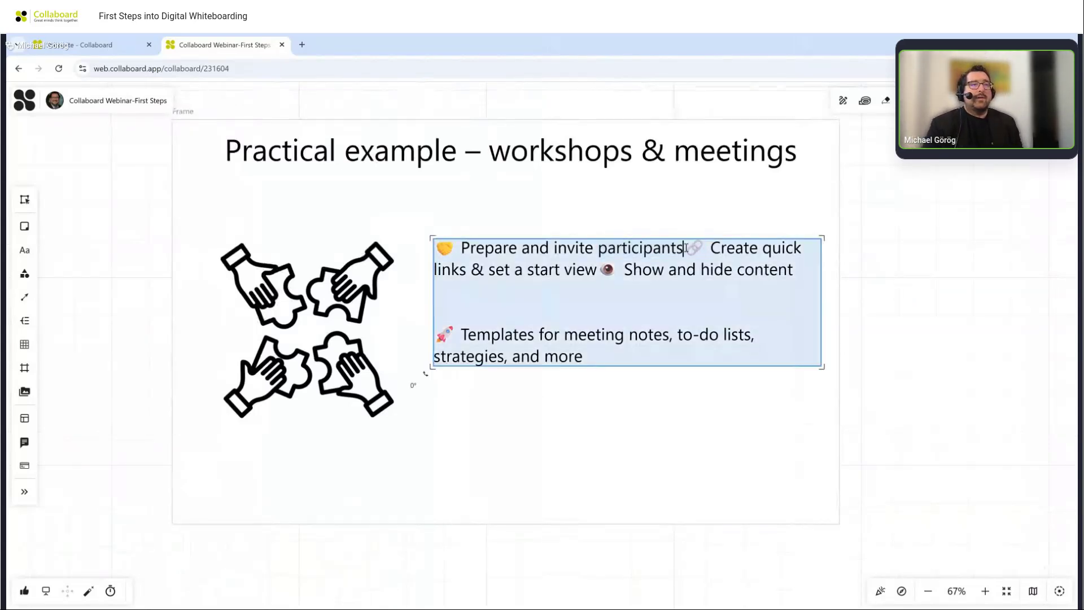
pyautogui.press('Return')
pyautogui.click(722, 290)
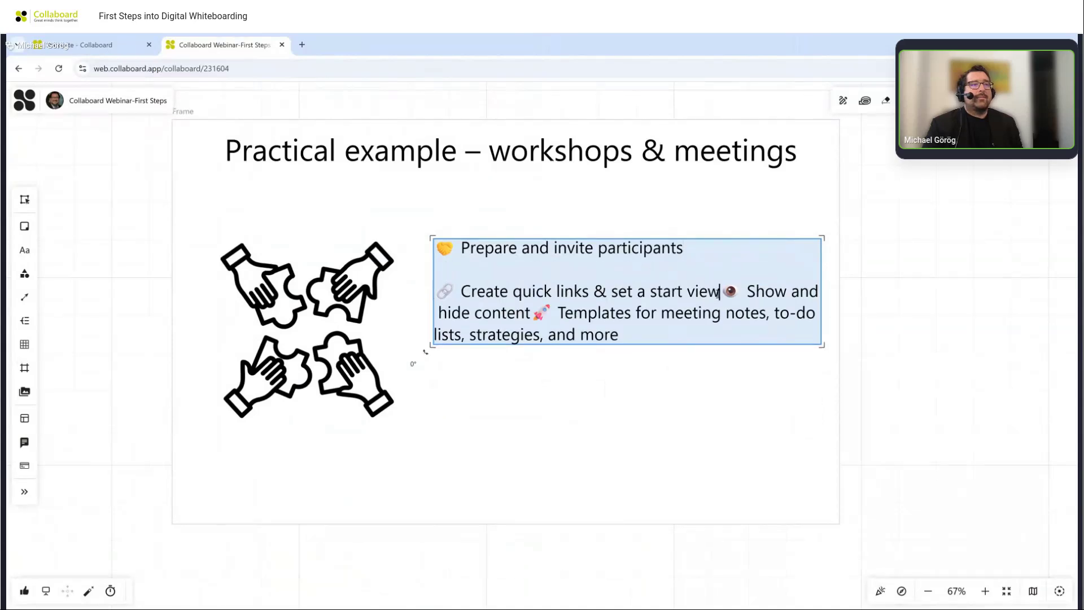
pyautogui.press('Return')
pyautogui.click(631, 334)
pyautogui.press('Return')
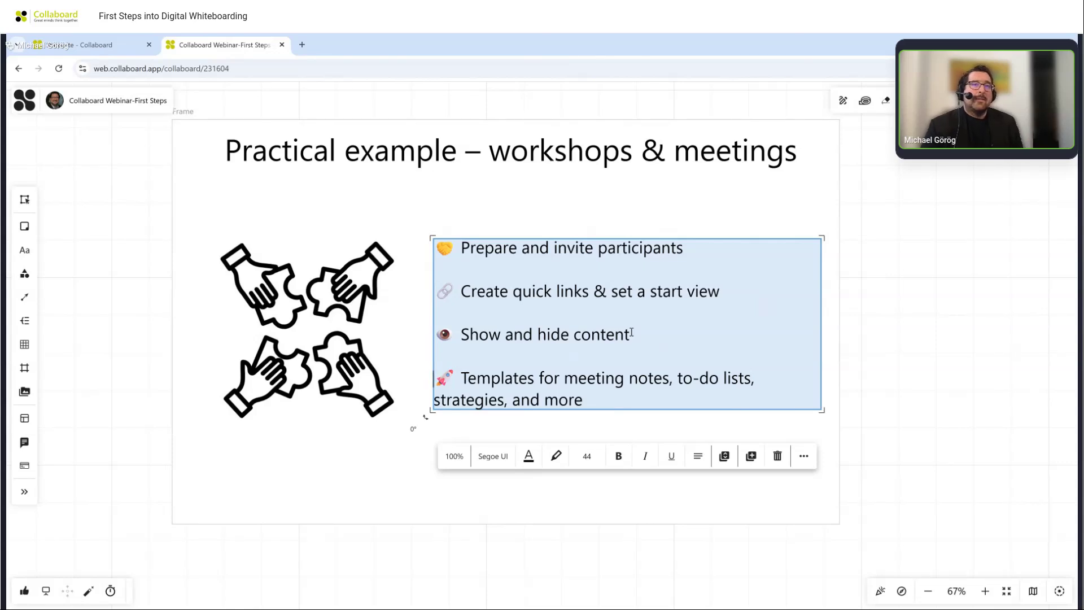
pyautogui.click(893, 286)
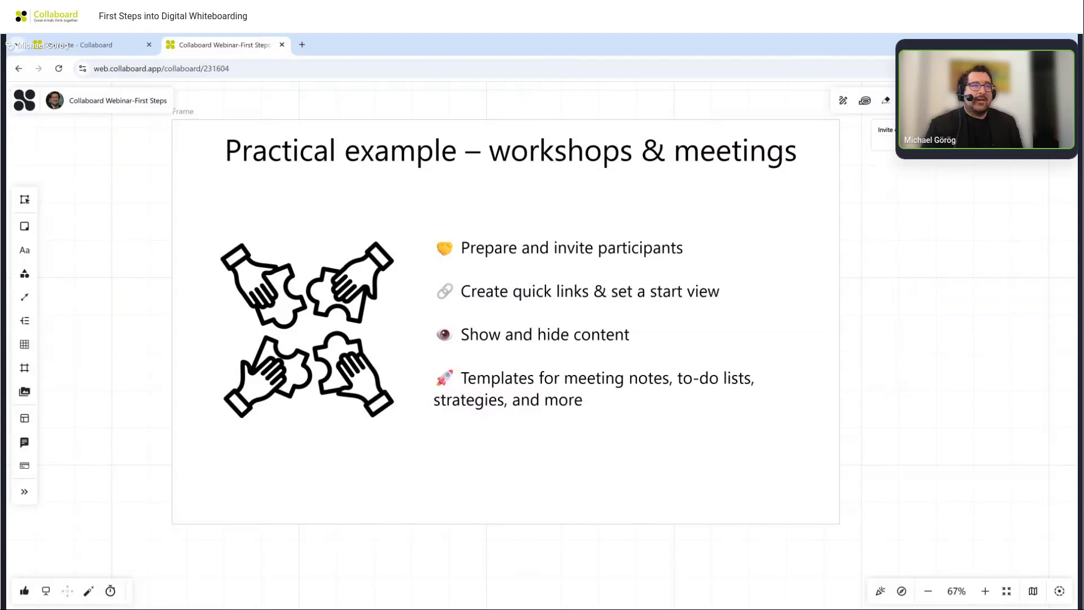
# Open the project's sharing settings and set the permission for registered users to Can edit.
pyautogui.click(925, 100)
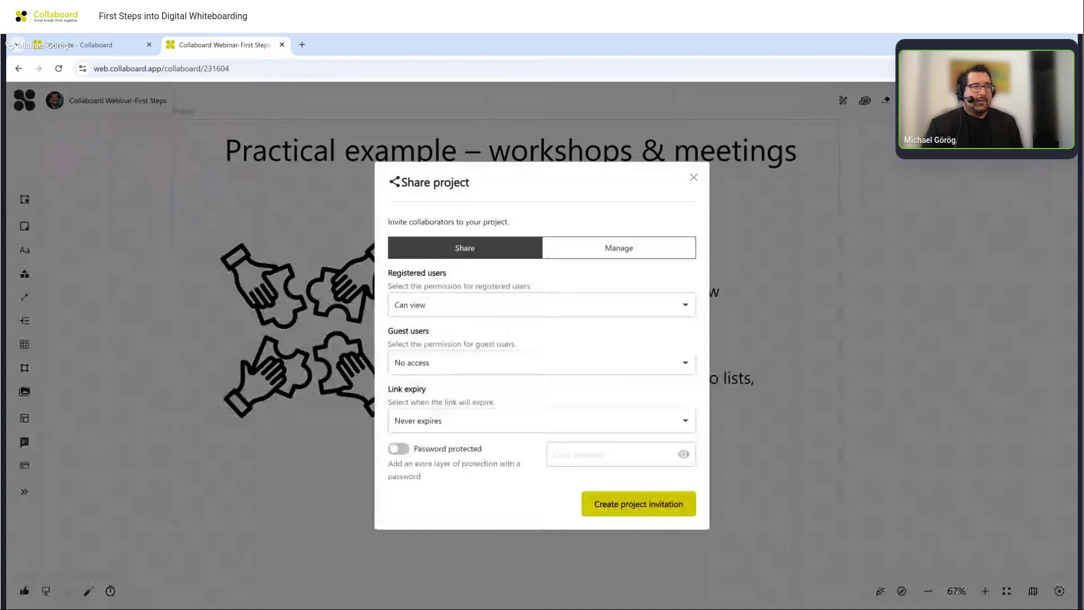
pyautogui.moveTo(441, 274); pyautogui.dragTo(388, 278)
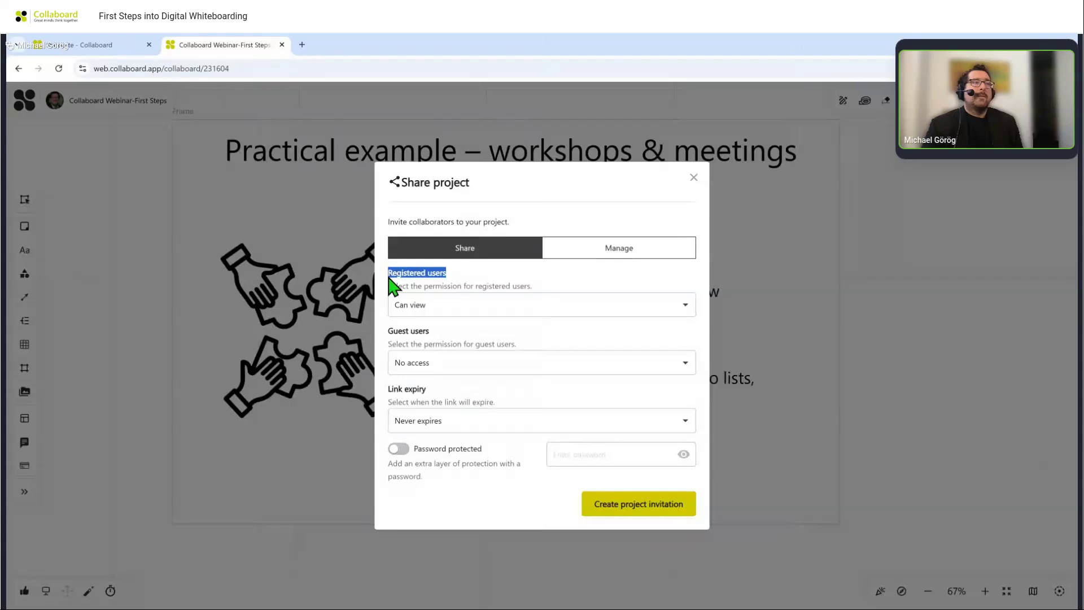
pyautogui.moveTo(430, 332); pyautogui.dragTo(387, 334)
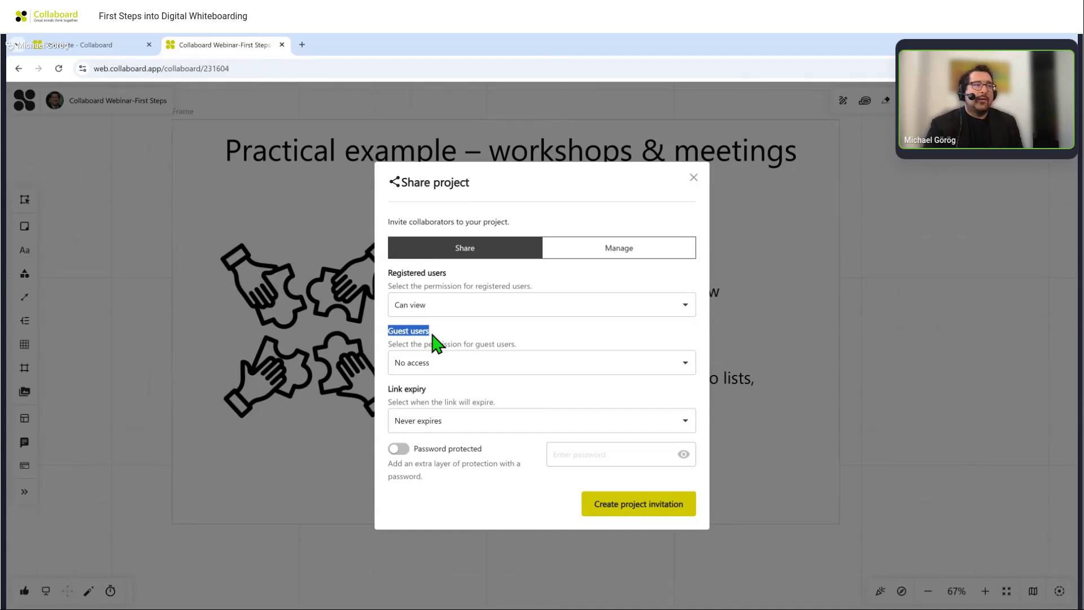
pyautogui.click(433, 305)
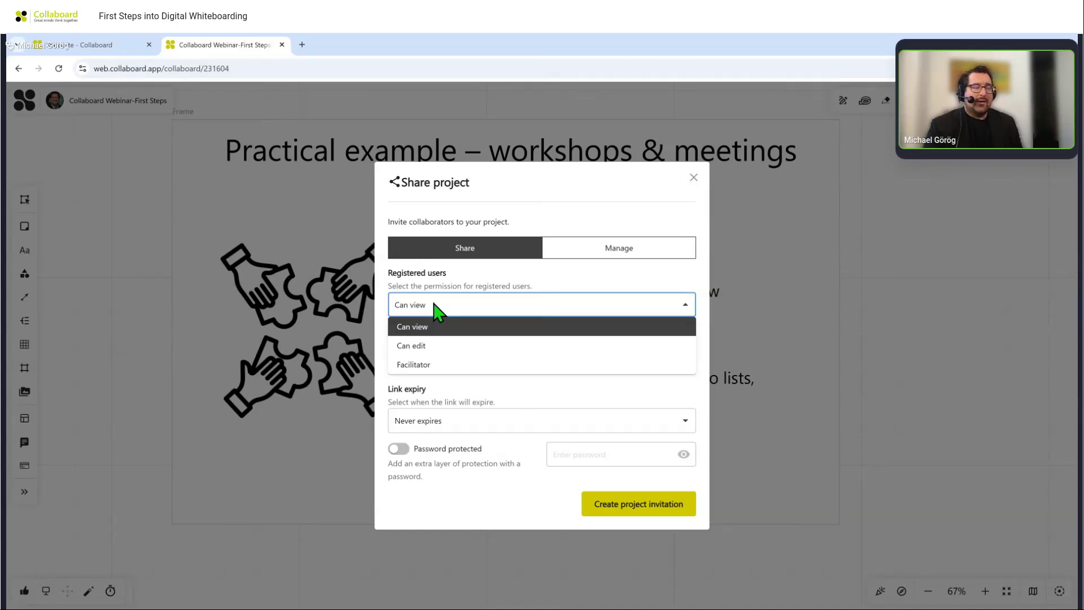
pyautogui.click(438, 345)
# Set the permission for guest users to Can view and the link expiry to 1h.
pyautogui.click(474, 364)
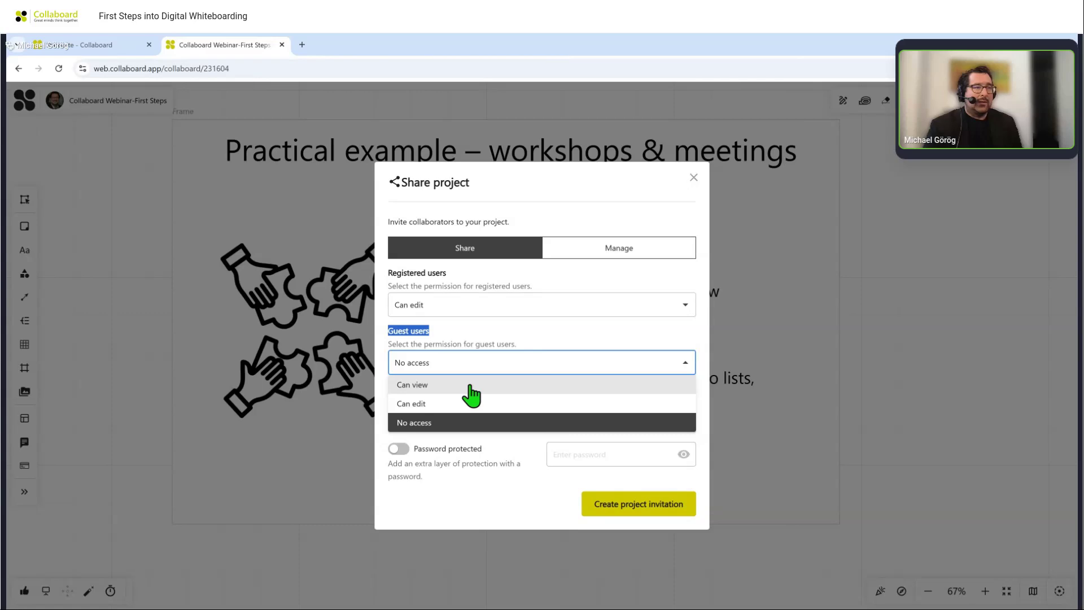
pyautogui.click(469, 387)
pyautogui.click(480, 403)
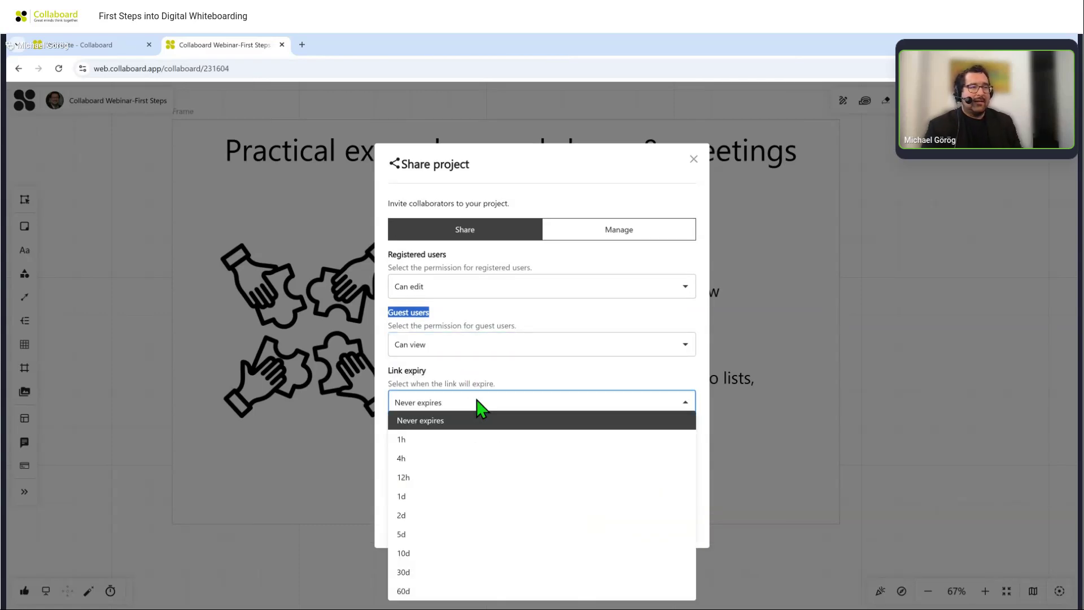
pyautogui.click(458, 440)
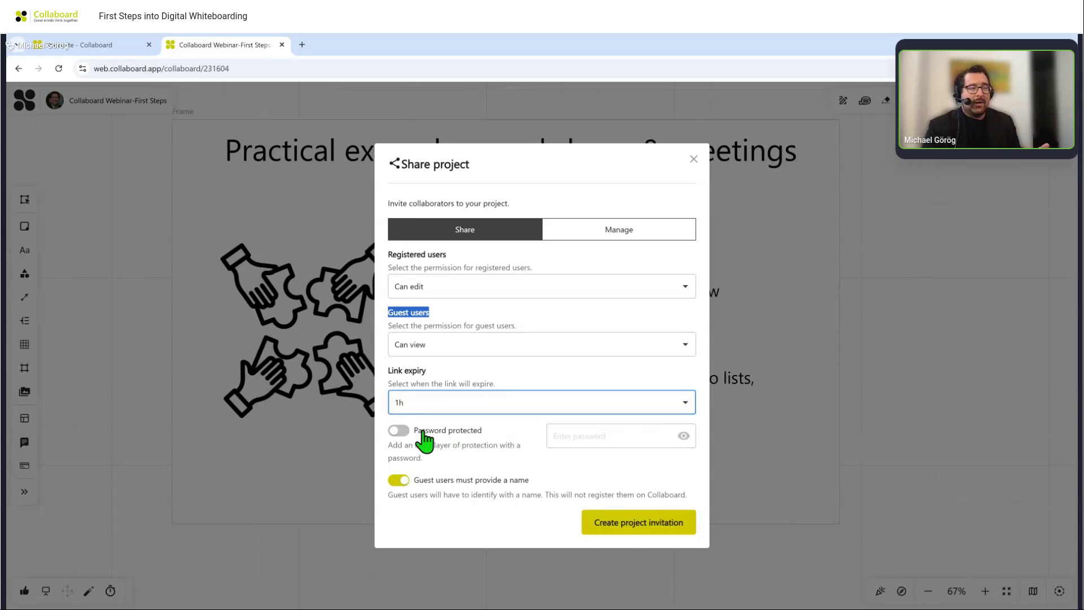
# Turn on password protection for the project invitation and enter the invitation password.
pyautogui.click(396, 431)
pyautogui.click(568, 441)
pyautogui.write('************')
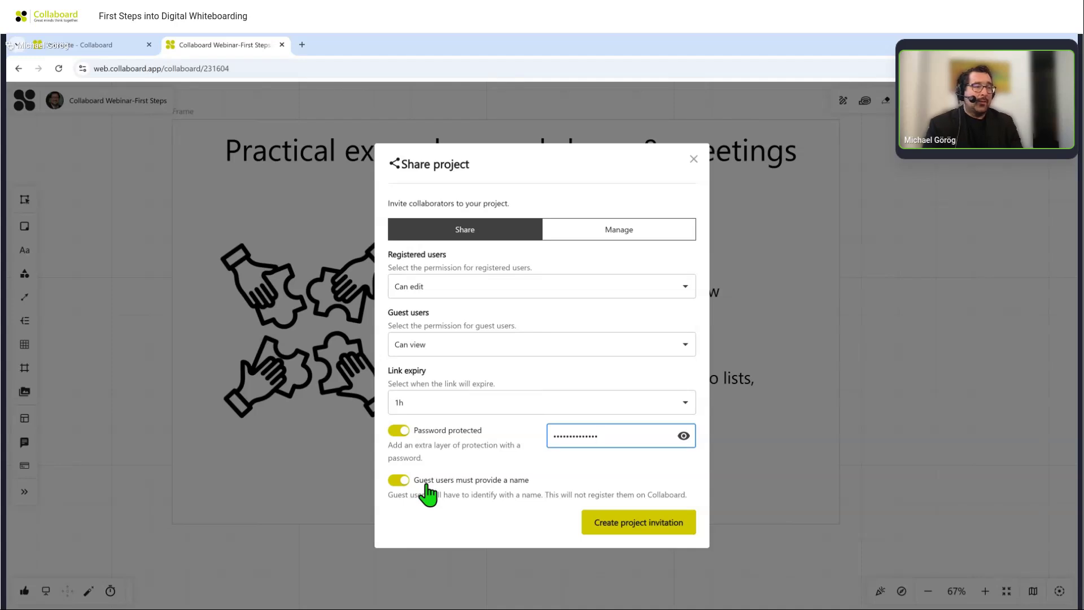
# Turn off the requirement for guest users to provide a name and create the project invitation.
pyautogui.click(398, 480)
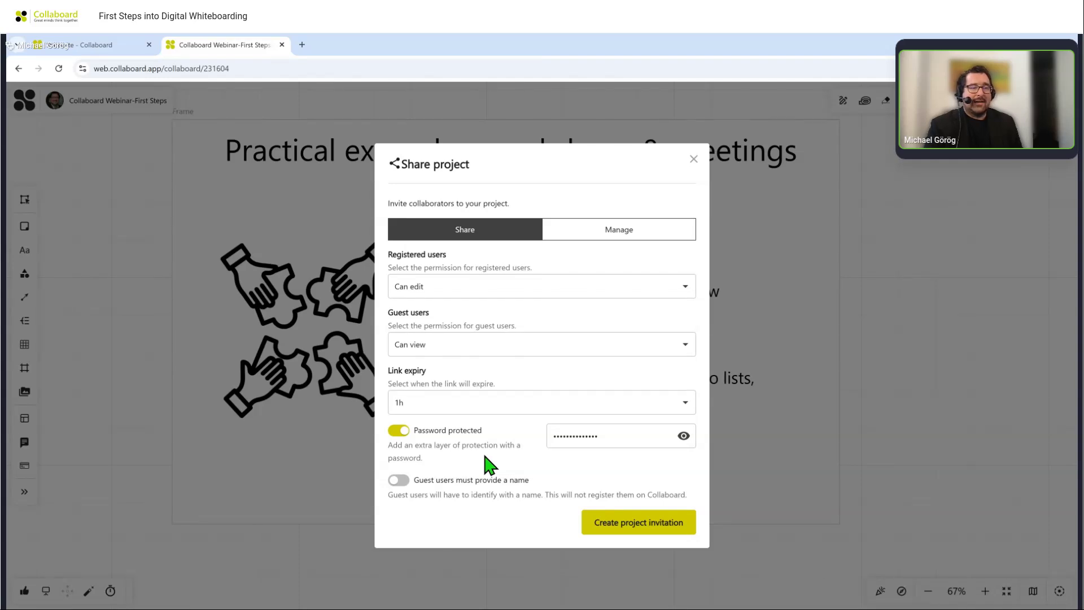
pyautogui.click(610, 521)
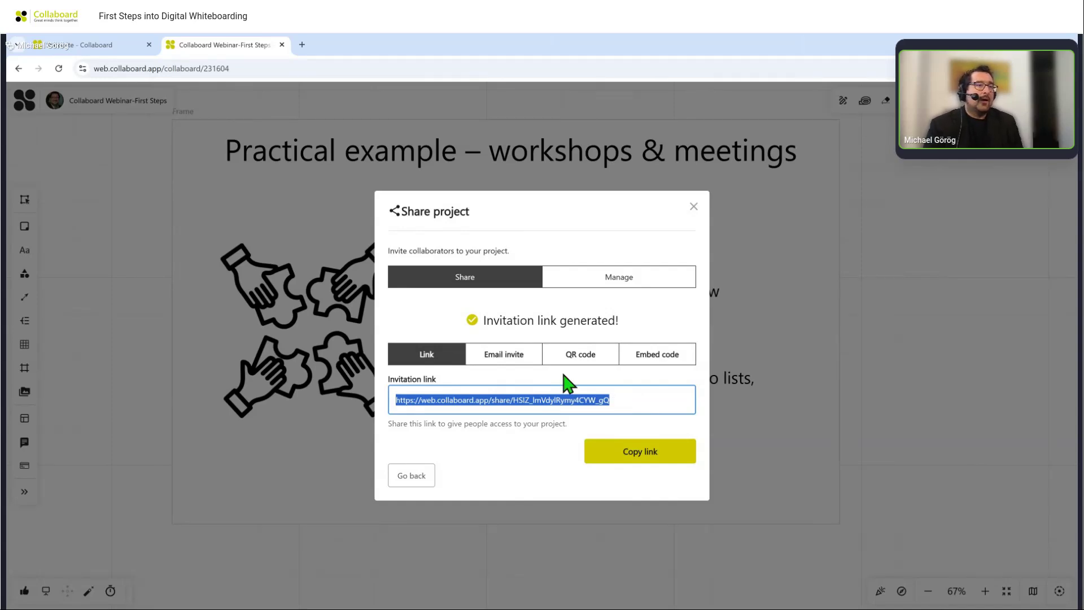
# Review the email invite and QR code options for the generated invitation, and leave the sharing settings.
pyautogui.click(504, 358)
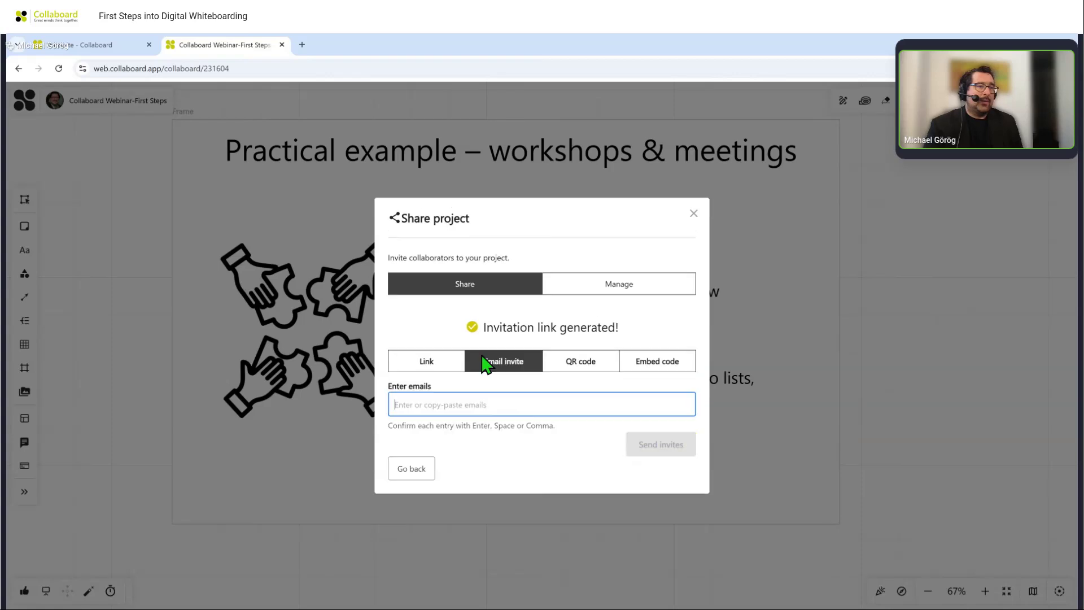
pyautogui.click(558, 364)
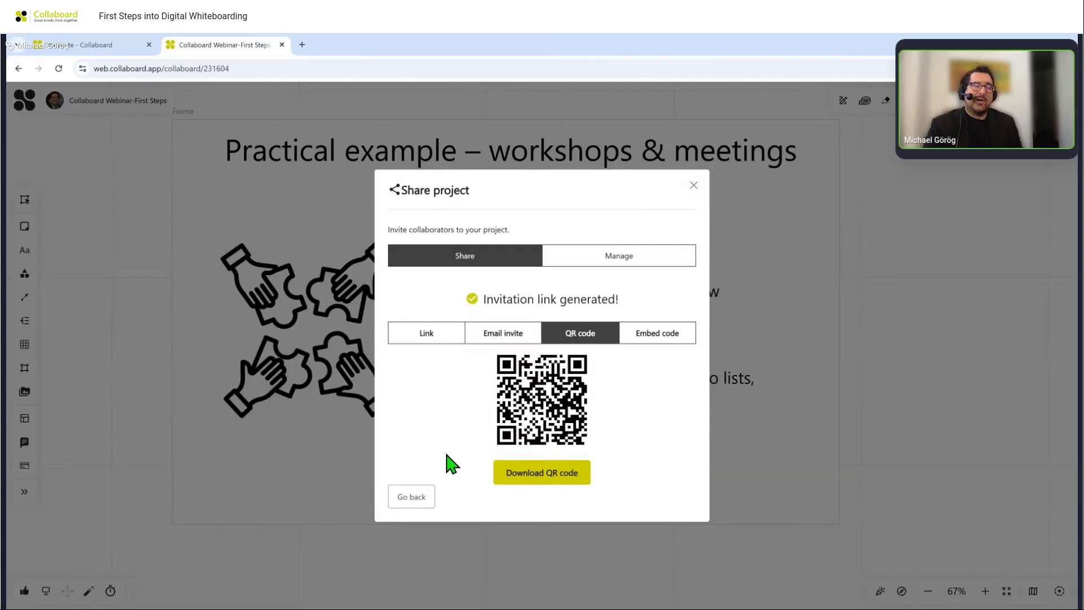
pyautogui.click(423, 496)
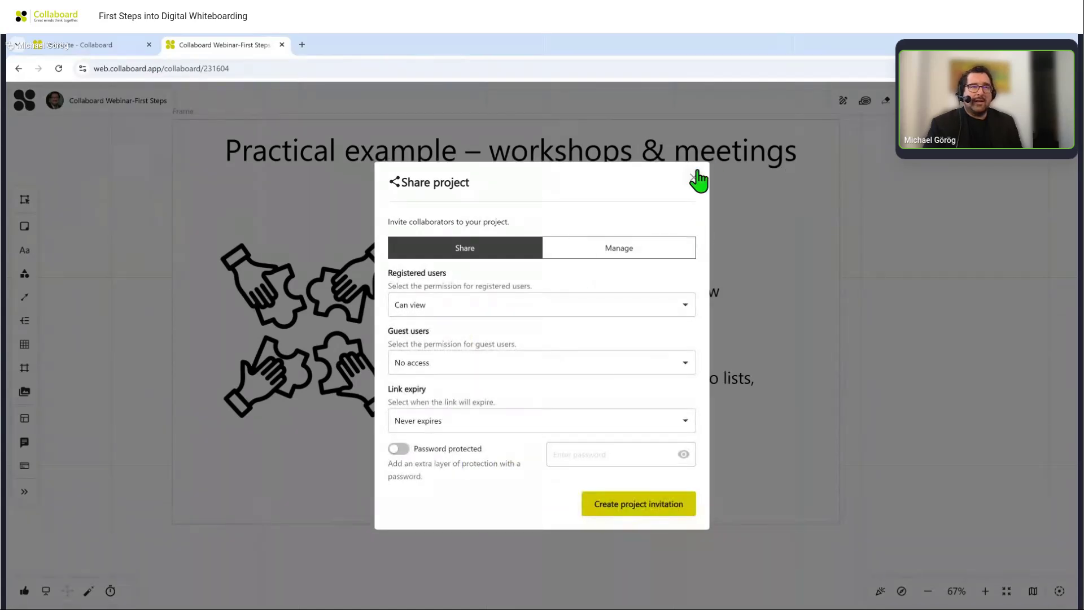
pyautogui.click(694, 178)
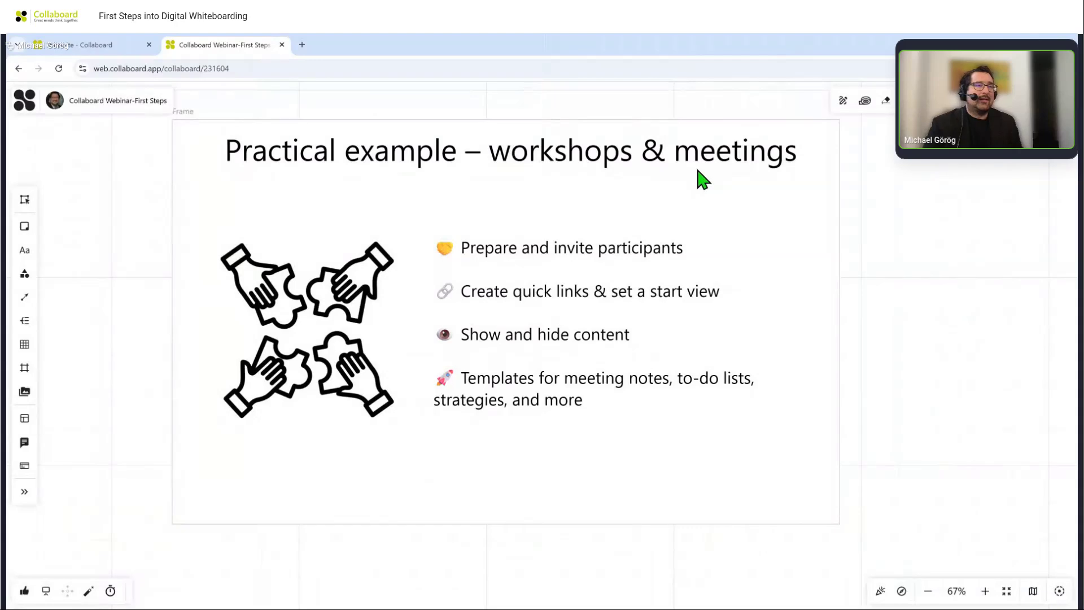
# Open the project's quick links and visit Funktion Dokumente and Praxisbeispiel Brainstorming.
pyautogui.scroll(-6, 665, 201)
pyautogui.scroll(-3, 644, 192)
pyautogui.moveTo(561, 133); pyautogui.dragTo(740, 176)
pyautogui.moveTo(317, 197); pyautogui.dragTo(367, 205)
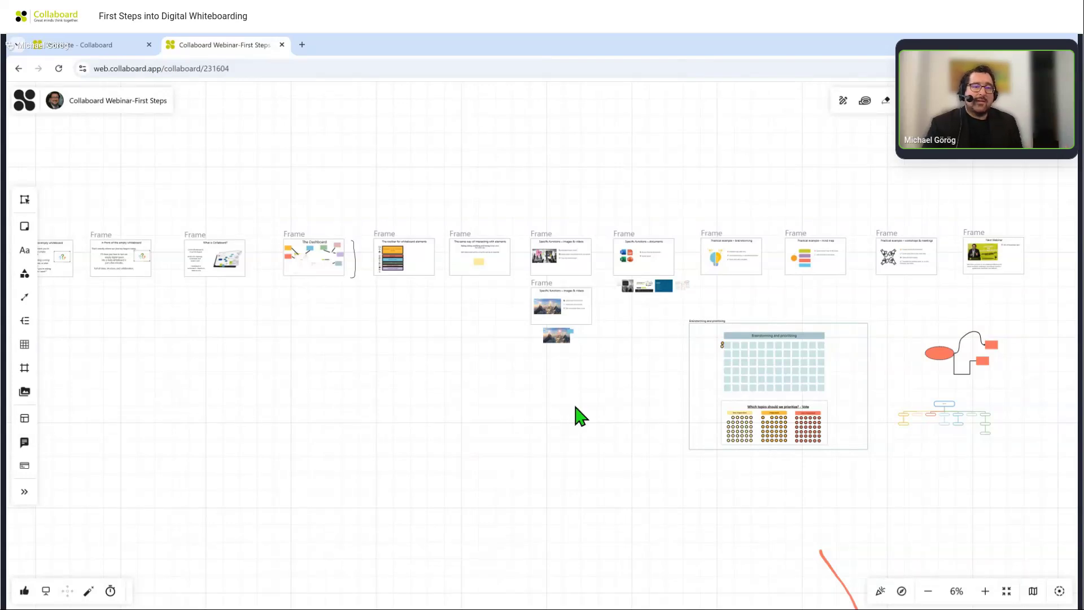
pyautogui.scroll(-3, 728, 474)
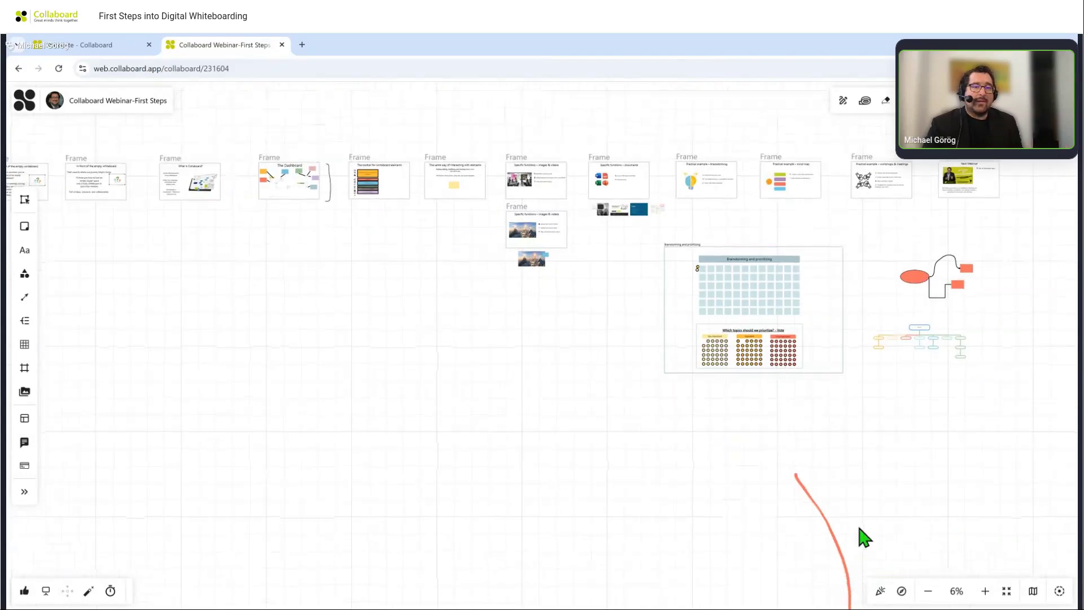
pyautogui.click(902, 590)
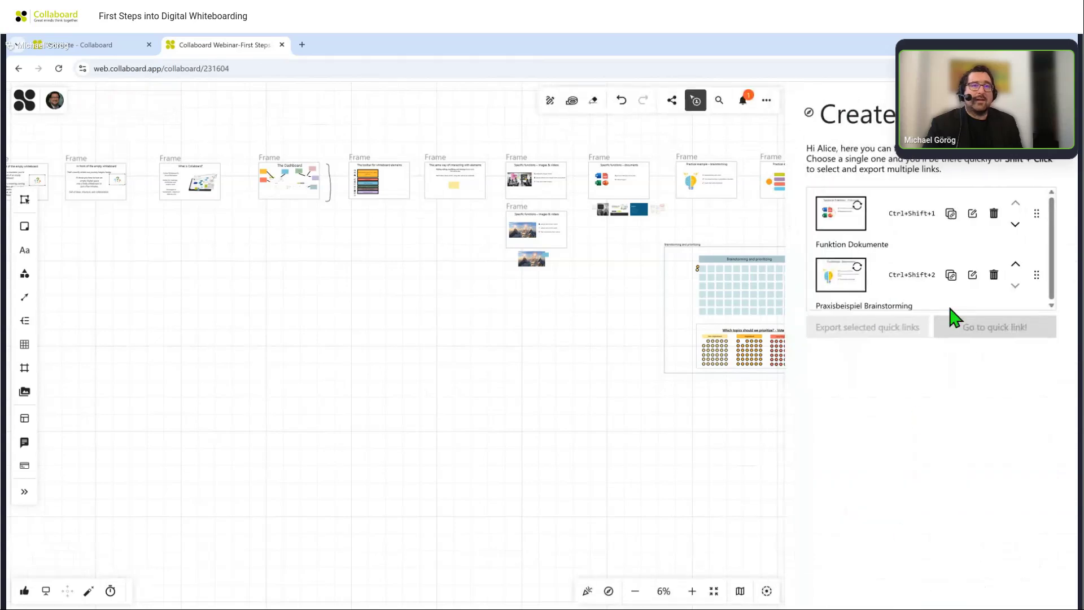
pyautogui.click(887, 225)
pyautogui.click(950, 321)
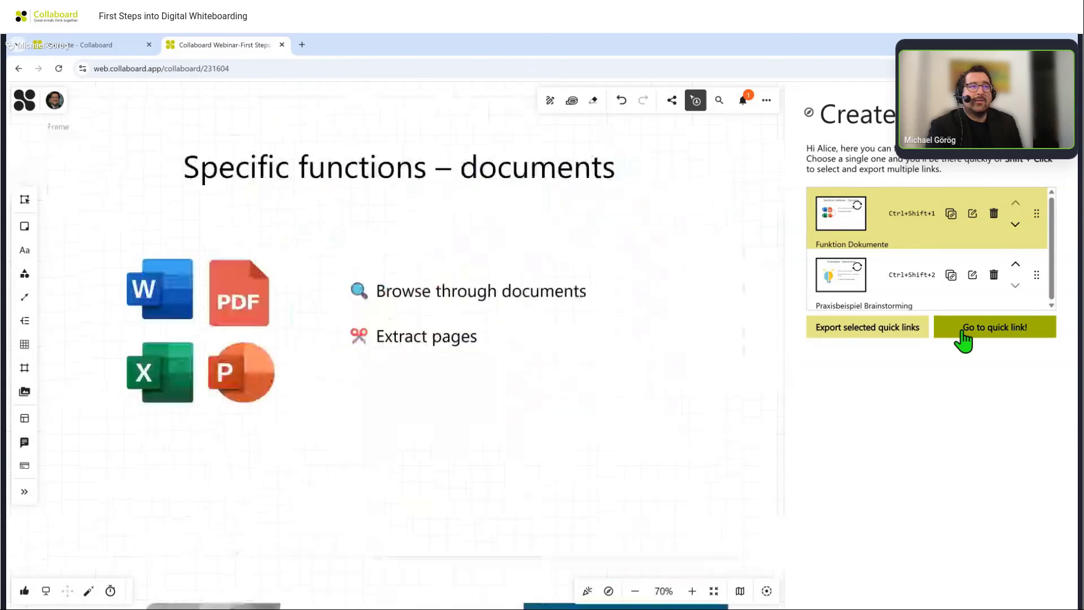
pyautogui.click(910, 292)
pyautogui.click(960, 337)
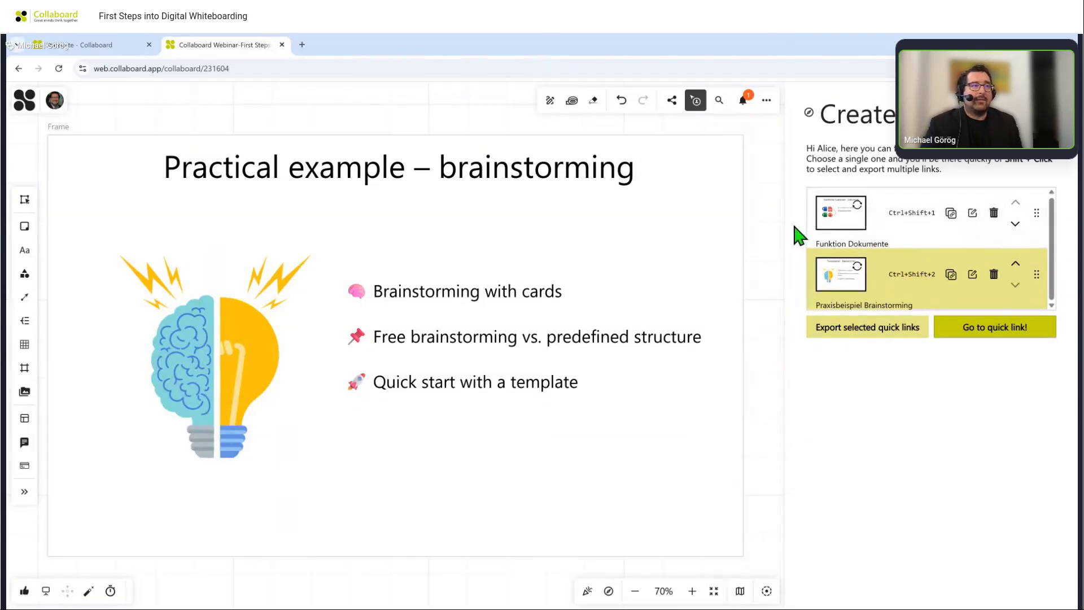
# Add the first "Specific functions – images & videos" frame as a quick link named "Images and Videos".
pyautogui.moveTo(290, 102); pyautogui.dragTo(685, 176)
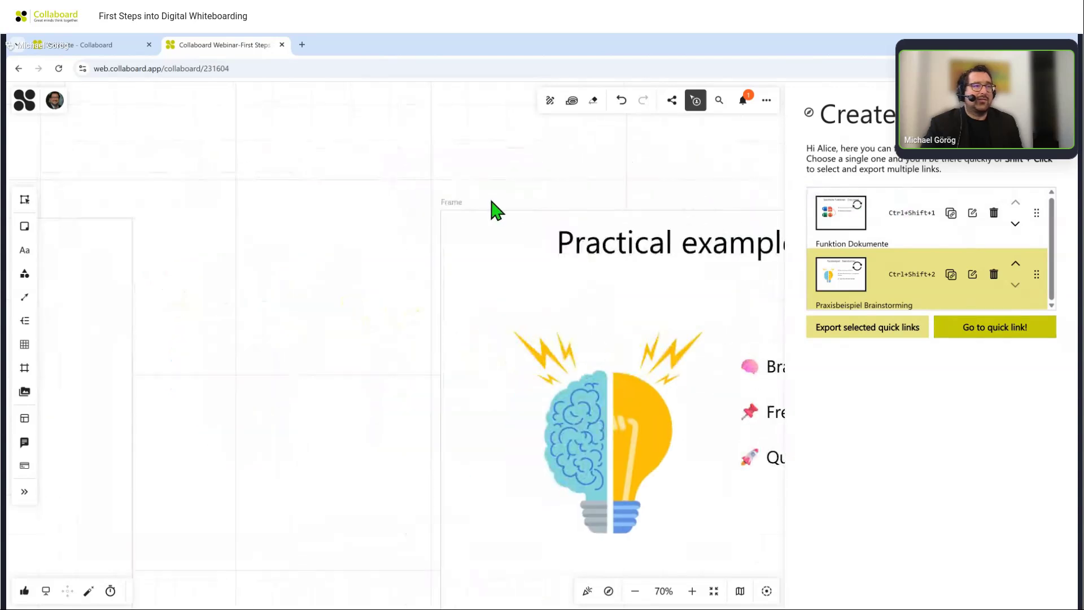
pyautogui.scroll(-5, 490, 200)
pyautogui.moveTo(420, 241); pyautogui.dragTo(890, 249)
pyautogui.moveTo(309, 193); pyautogui.dragTo(667, 182)
pyautogui.scroll(3, 372, 251)
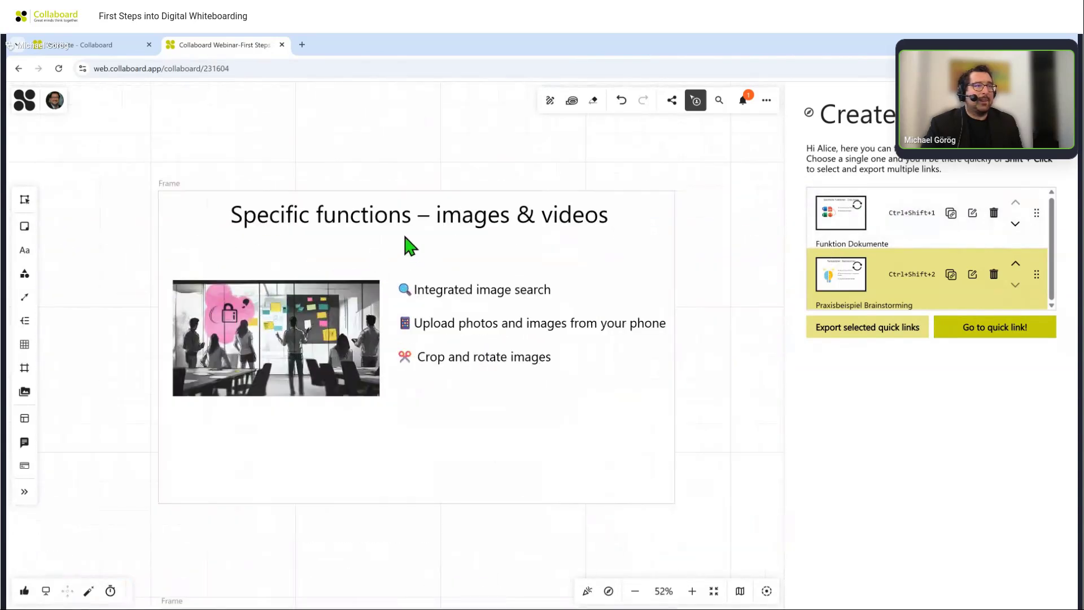
pyautogui.click(390, 239)
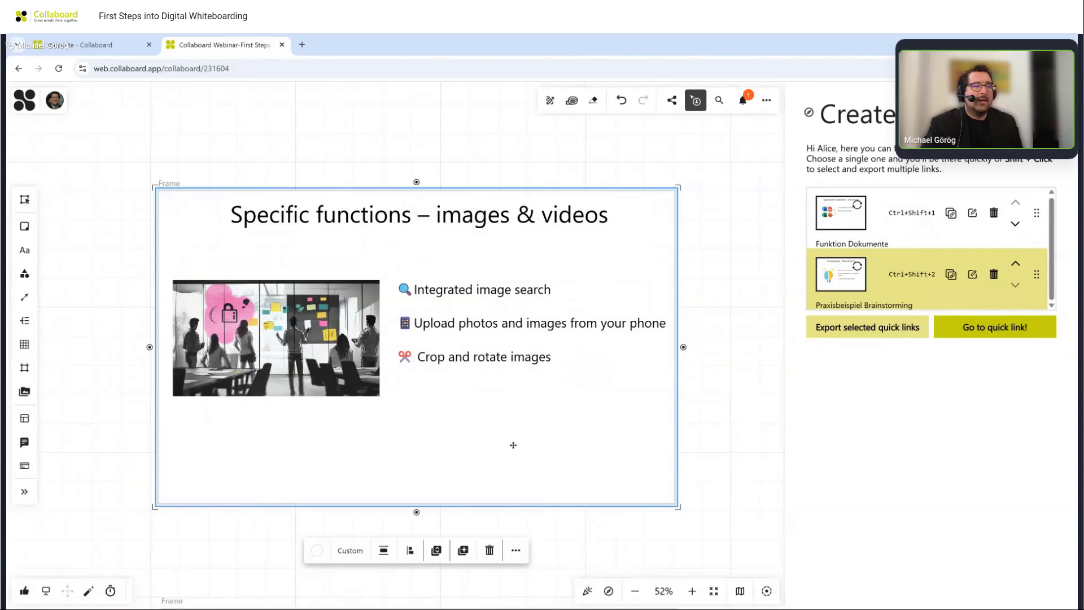
pyautogui.click(515, 551)
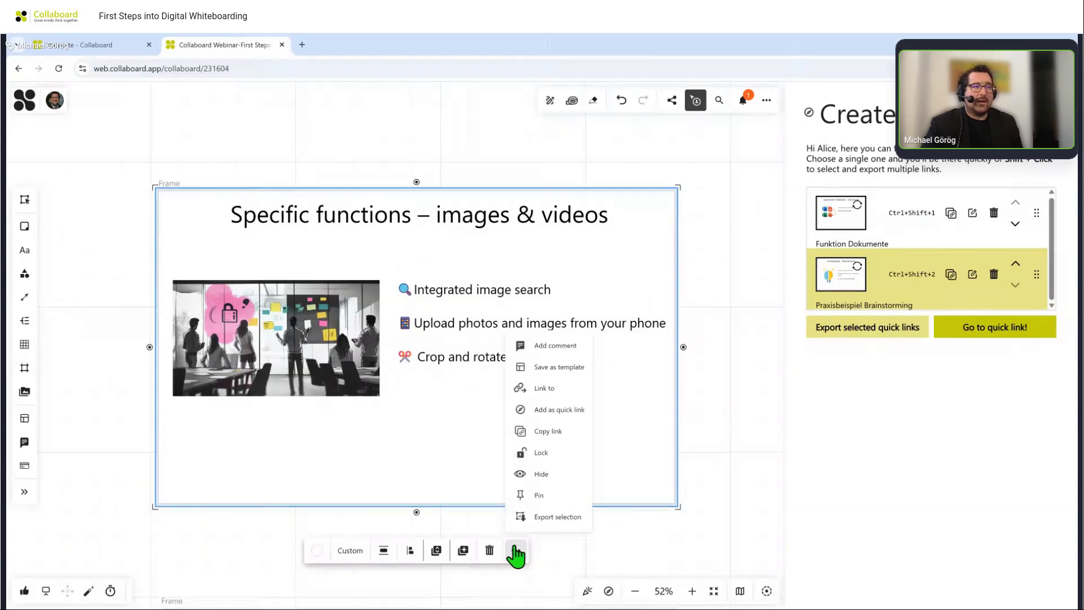
pyautogui.click(558, 421)
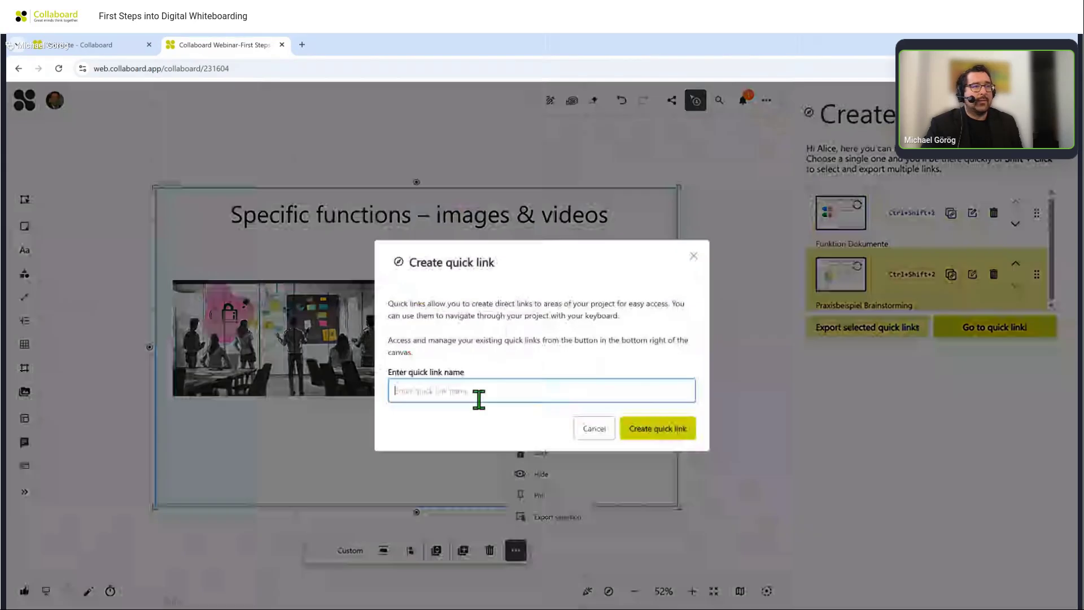
pyautogui.write('Imag')
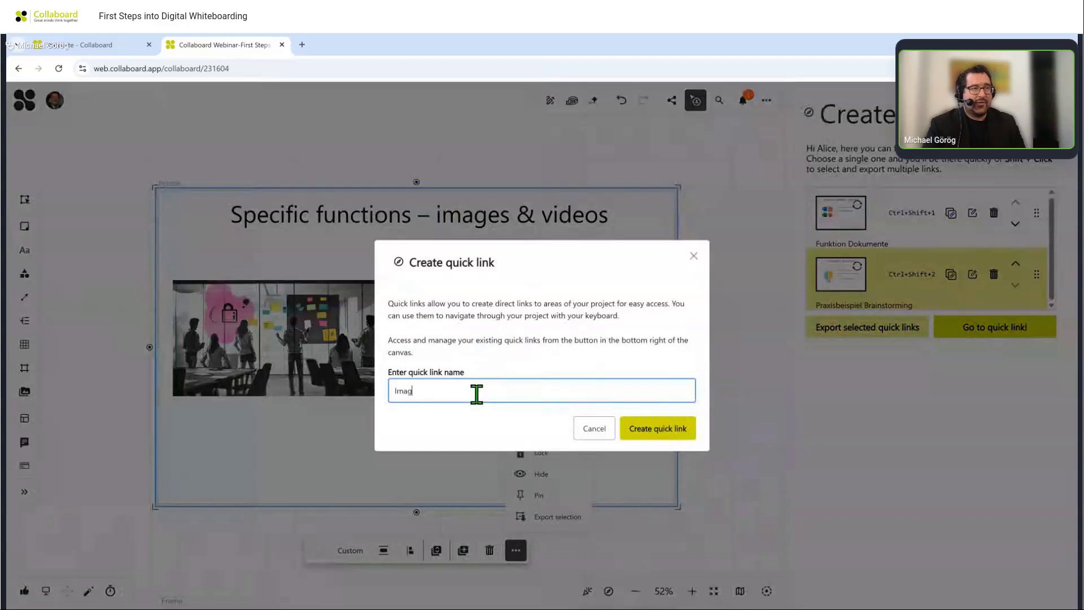
pyautogui.write('es and Videos')
pyautogui.press('Return')
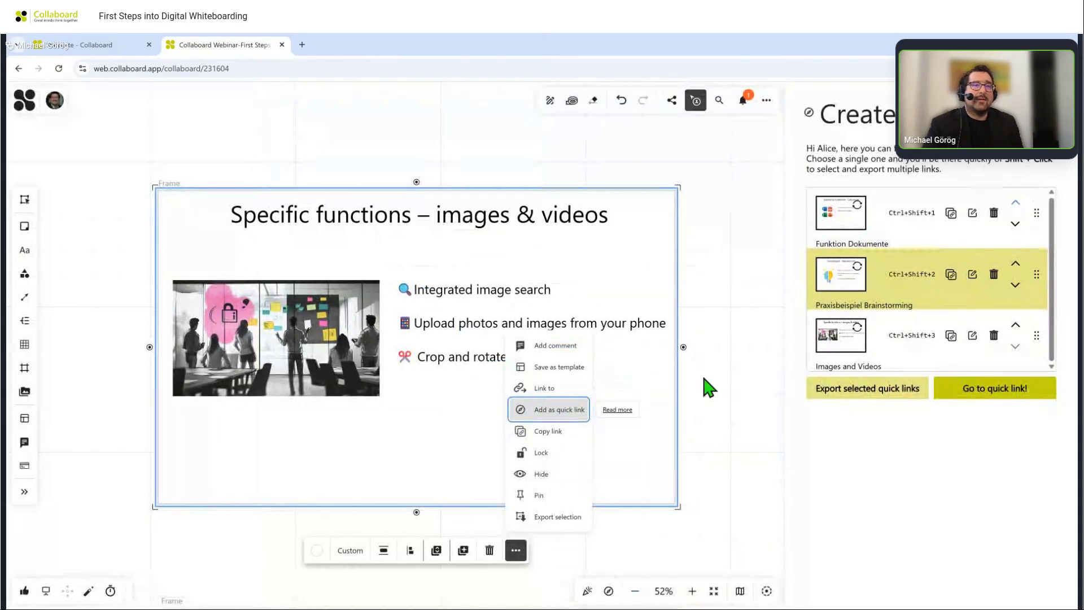
pyautogui.click(737, 377)
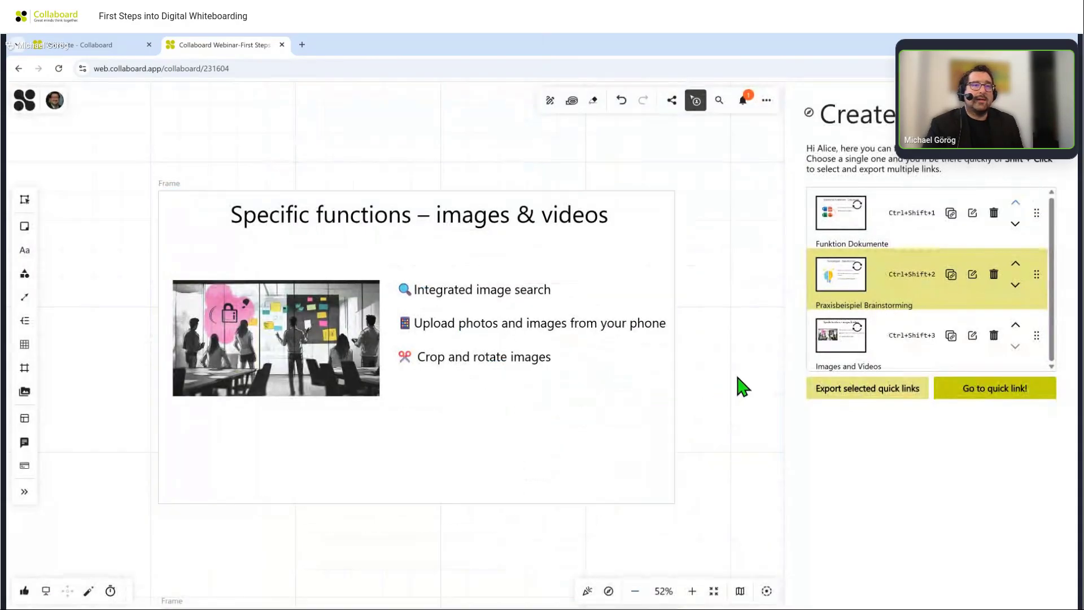
# Go to the Images and Videos quick link, and review the quick link list again from the board overview.
pyautogui.click(850, 358)
pyautogui.click(937, 389)
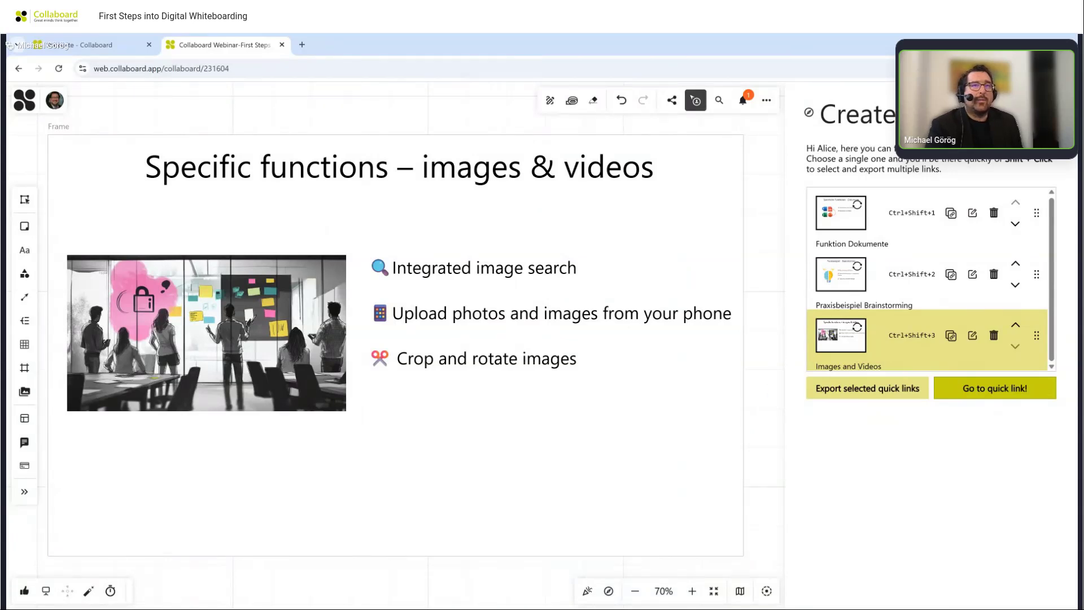
pyautogui.click(1056, 101)
pyautogui.scroll(-10, 832, 277)
pyautogui.scroll(-10, 866, 272)
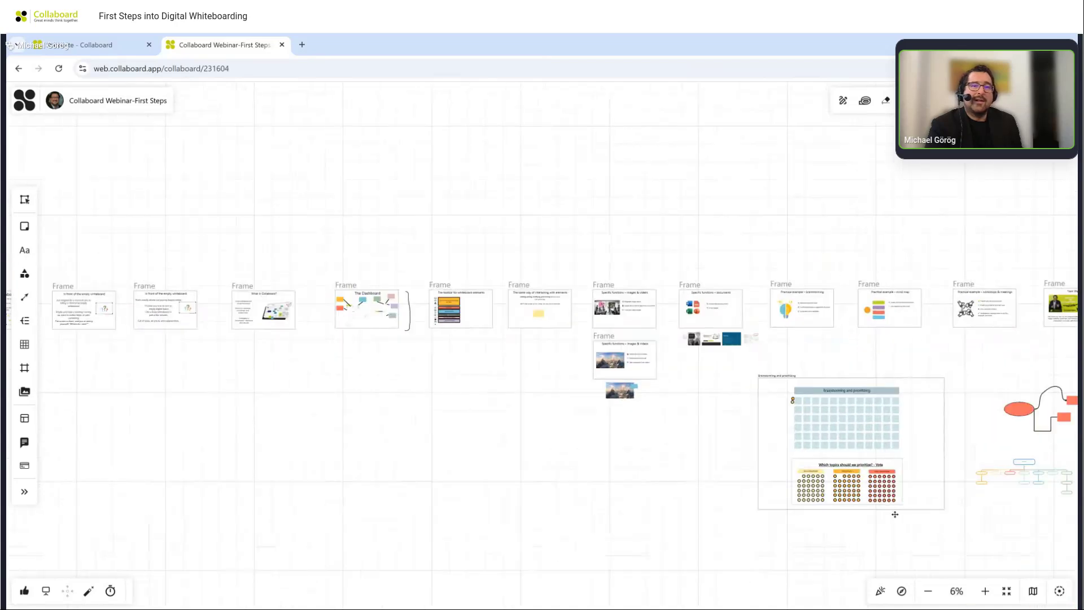
pyautogui.click(902, 591)
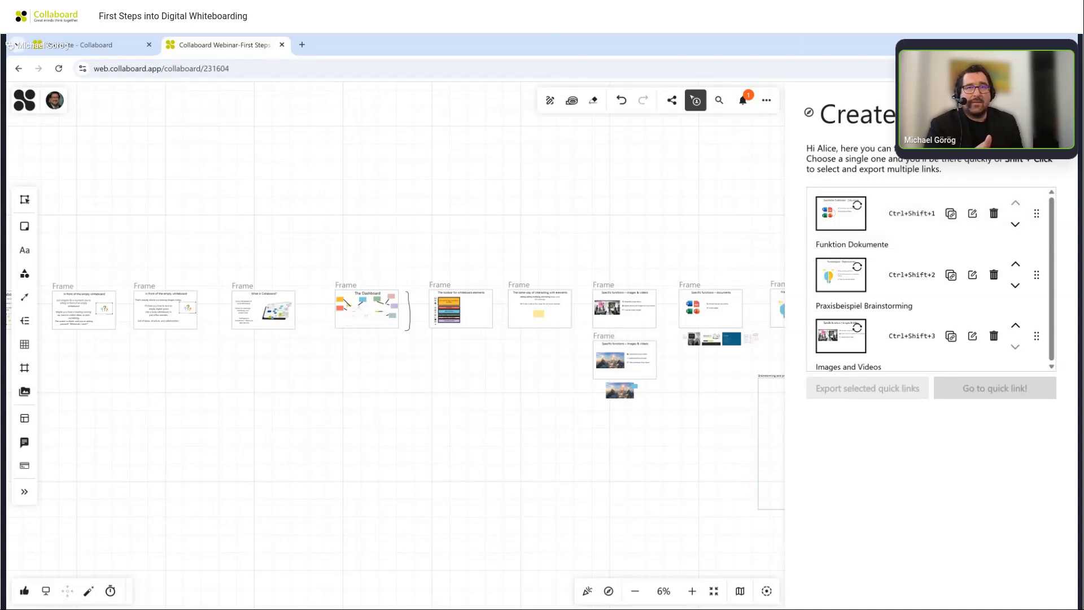
pyautogui.click(1054, 112)
# Hide the "Practical example – workshops & meetings" frame together with its title, image and text.
pyautogui.moveTo(1000, 266); pyautogui.dragTo(927, 280)
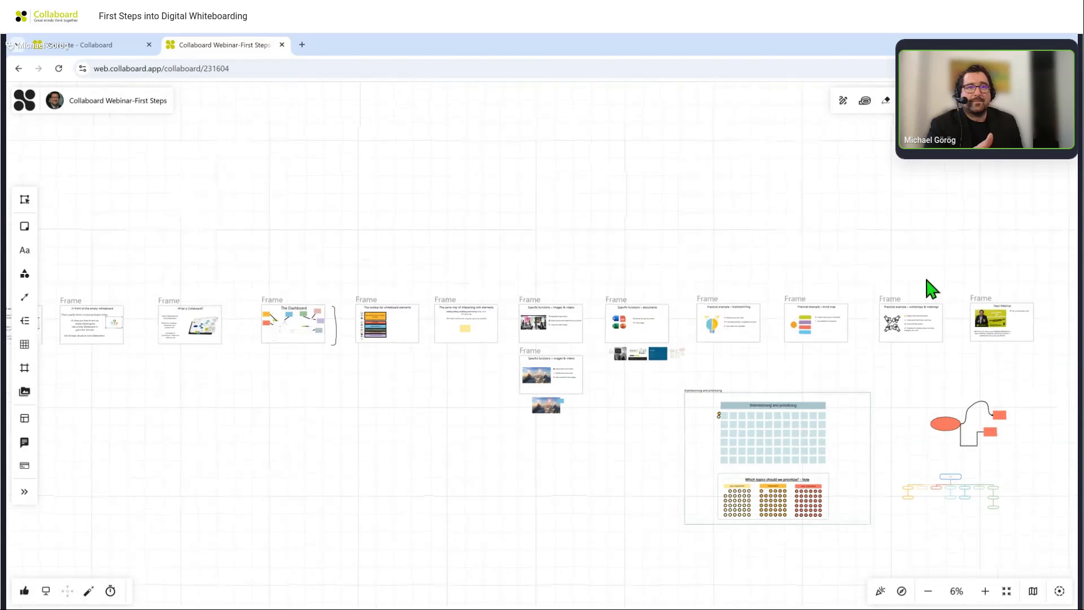
pyautogui.scroll(8, 935, 317)
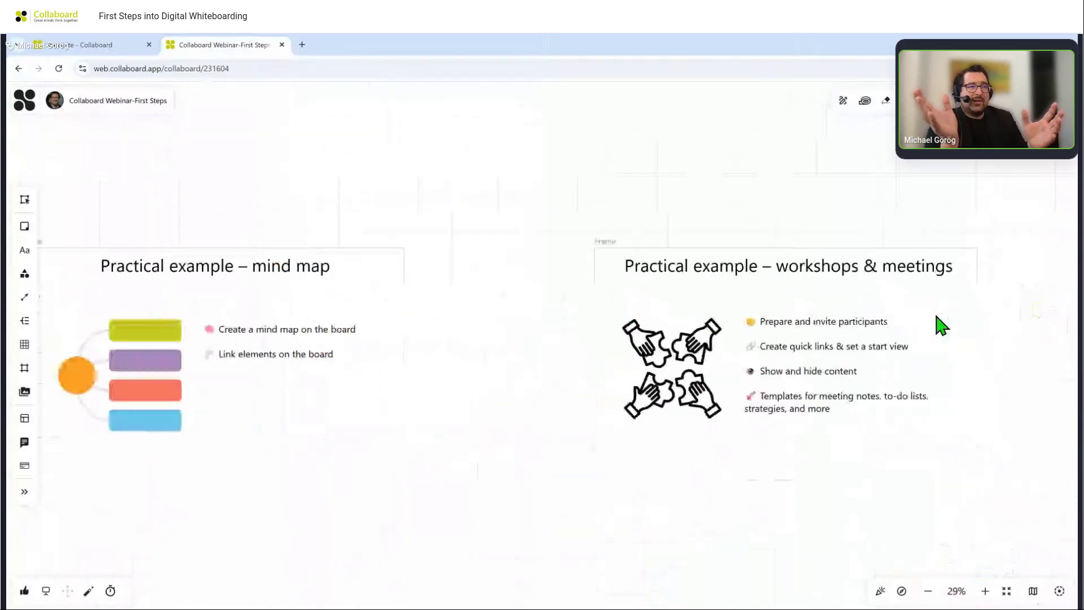
pyautogui.scroll(3, 936, 317)
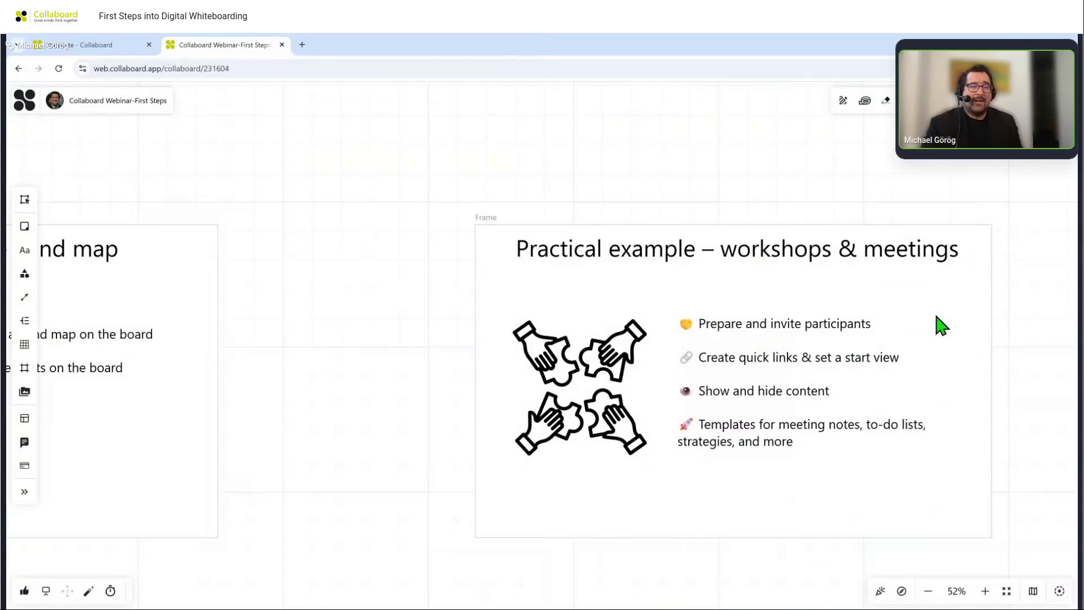
pyautogui.scroll(-5, 940, 325)
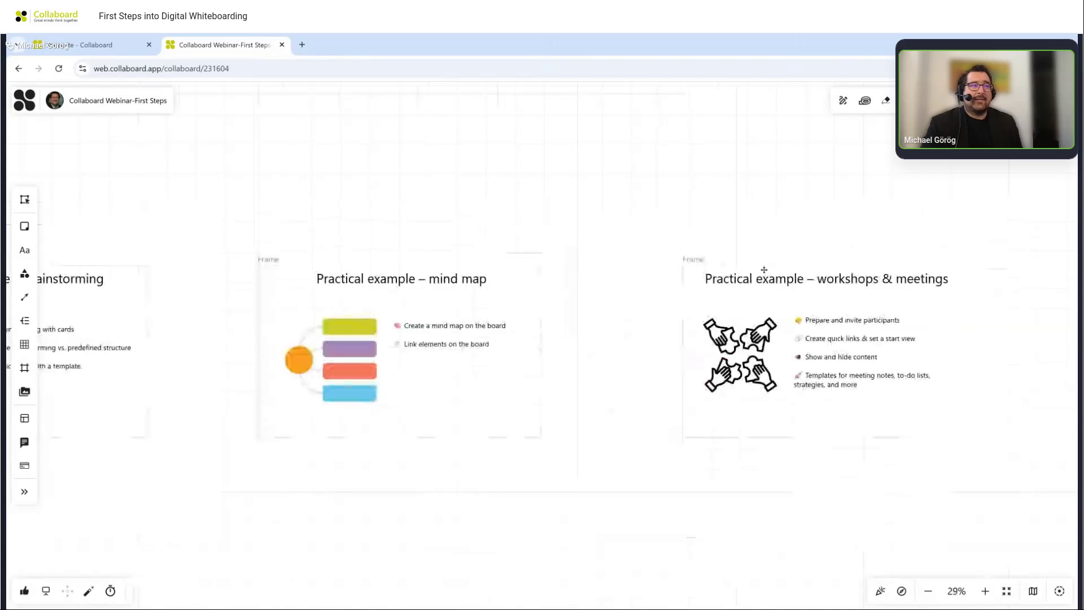
pyautogui.moveTo(648, 221); pyautogui.dragTo(992, 458)
pyautogui.click(873, 484)
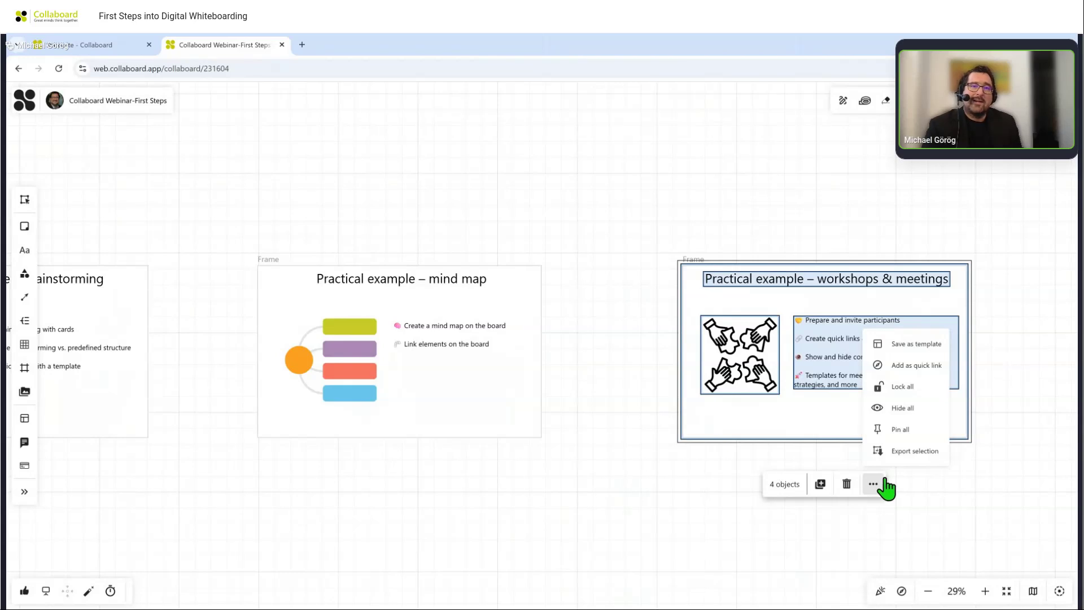
pyautogui.click(903, 418)
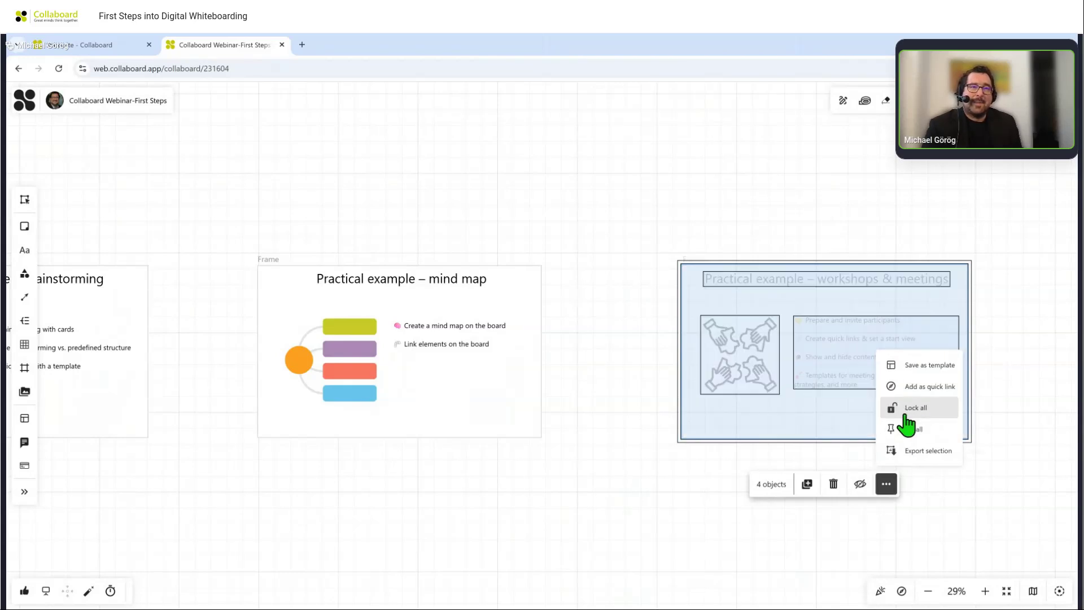
# Select the hidden workshops & meetings frame together with all of its contents.
pyautogui.scroll(4, 996, 333)
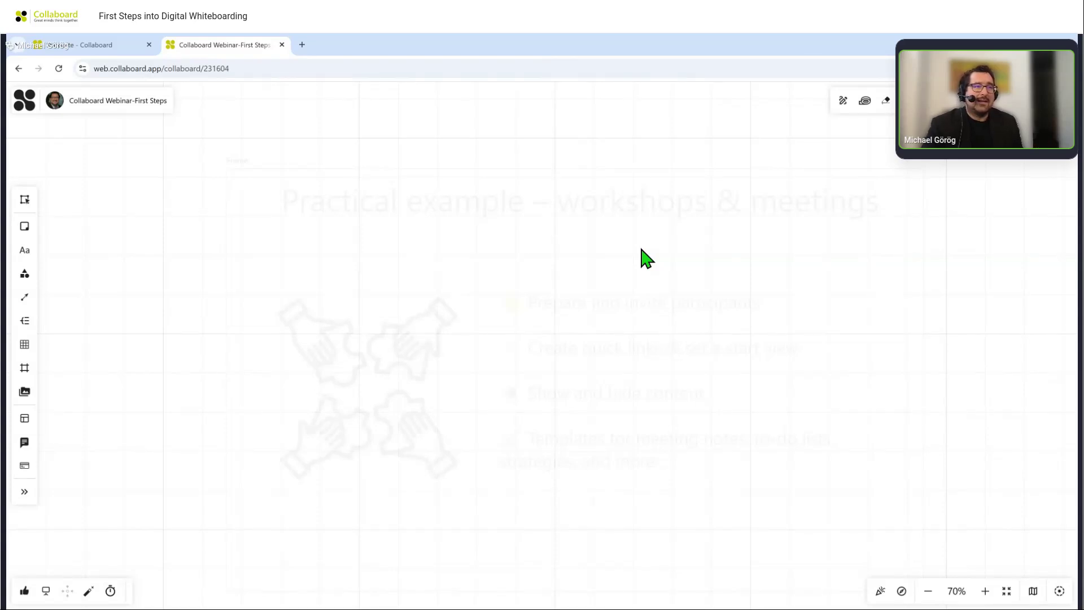
pyautogui.scroll(-3, 641, 249)
pyautogui.moveTo(300, 150); pyautogui.dragTo(841, 508)
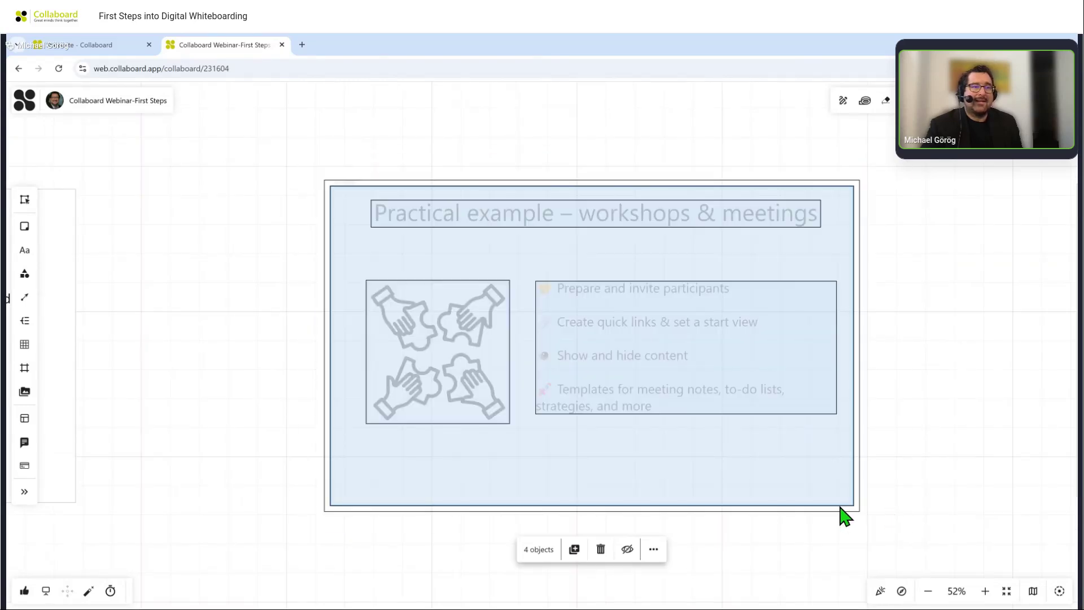